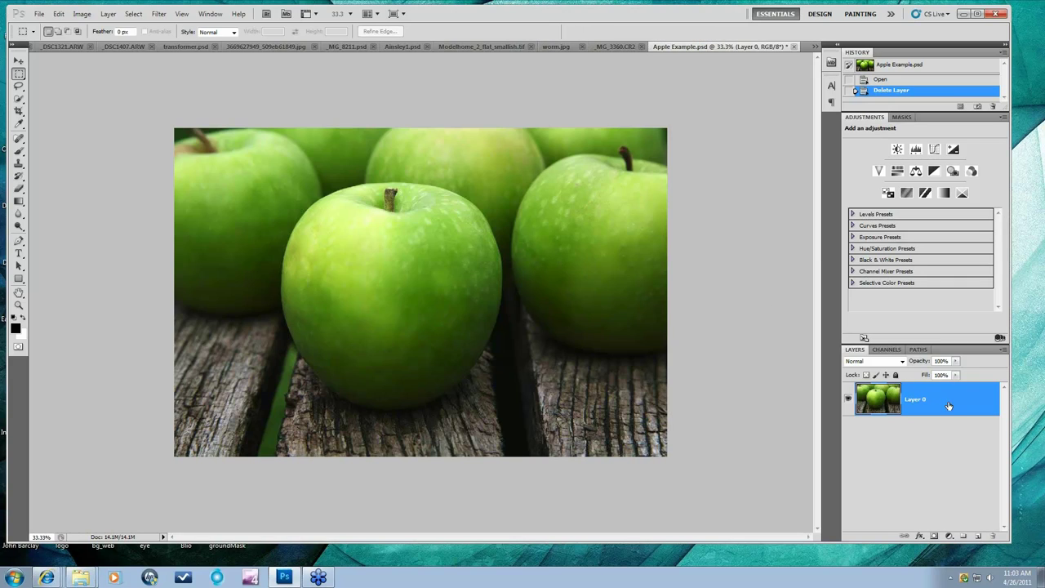
Duplicate Layer 0 and open the Topaz Simplify 3 filter on the copy.
{"action": "left_click_drag", "start_coordinate": [954, 398], "coordinate": [978, 536]}
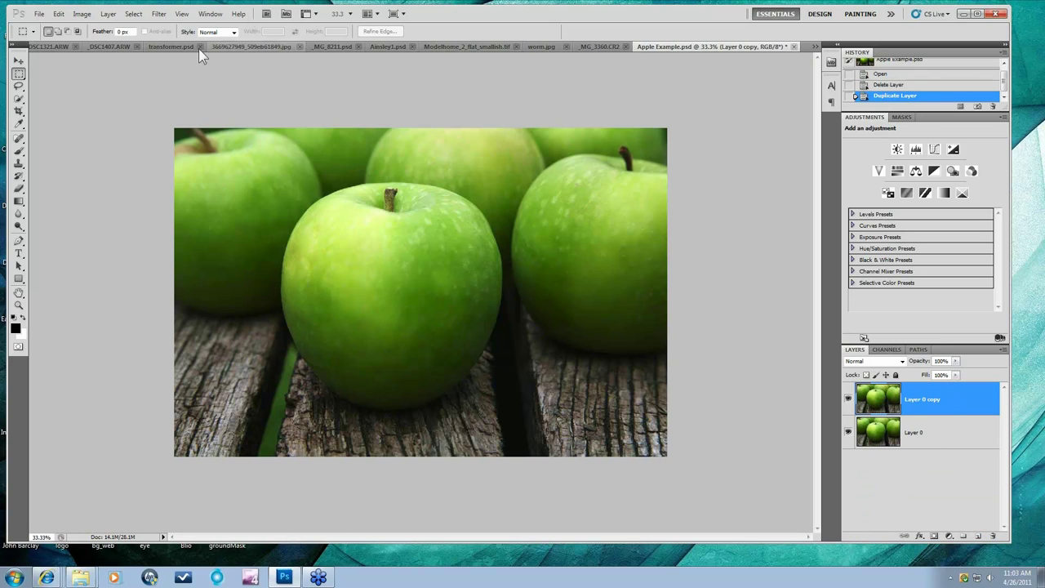
{"action": "left_click", "coordinate": [158, 14]}
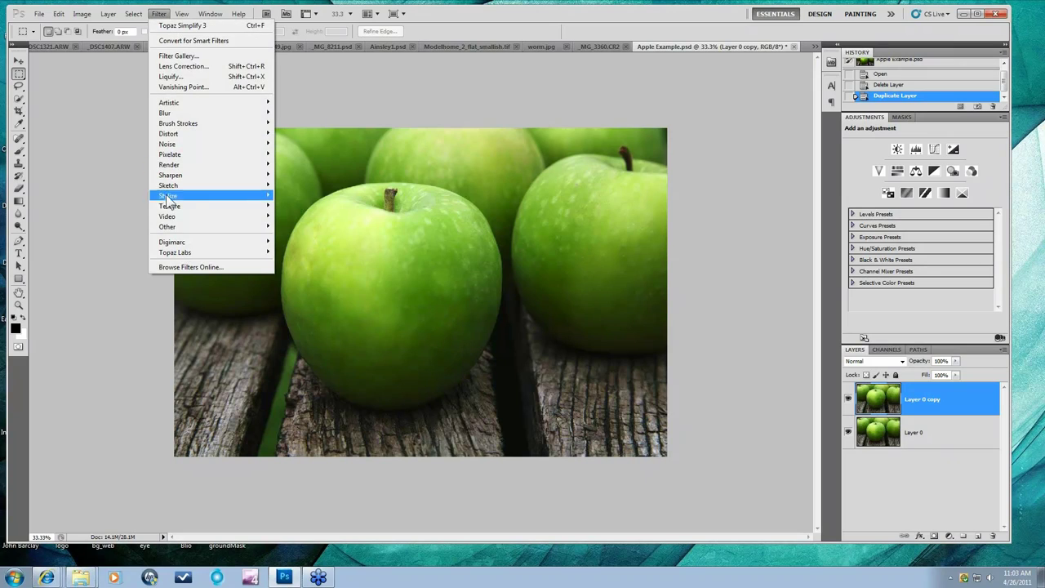
{"action": "mouse_move", "coordinate": [184, 233]}
{"action": "mouse_move", "coordinate": [191, 256]}
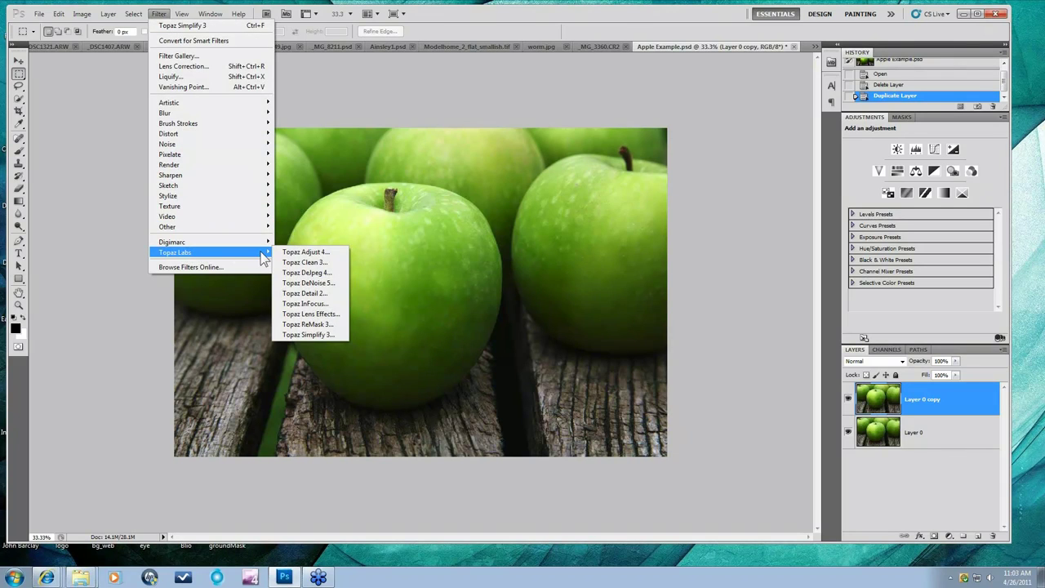
{"action": "left_click", "coordinate": [302, 335]}
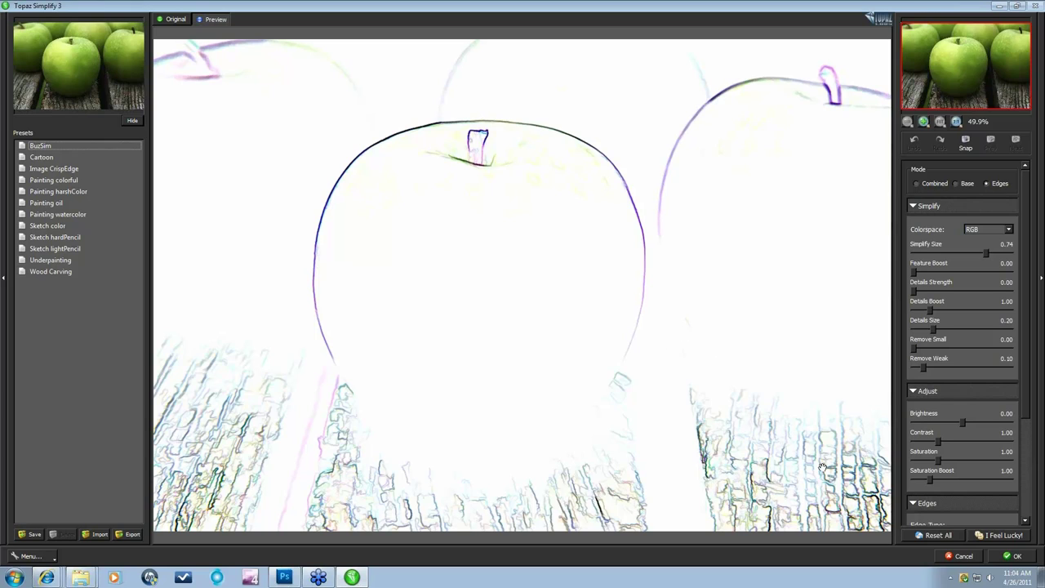
Reset all filter settings and apply the Painting oil preset.
{"action": "left_click", "coordinate": [931, 535]}
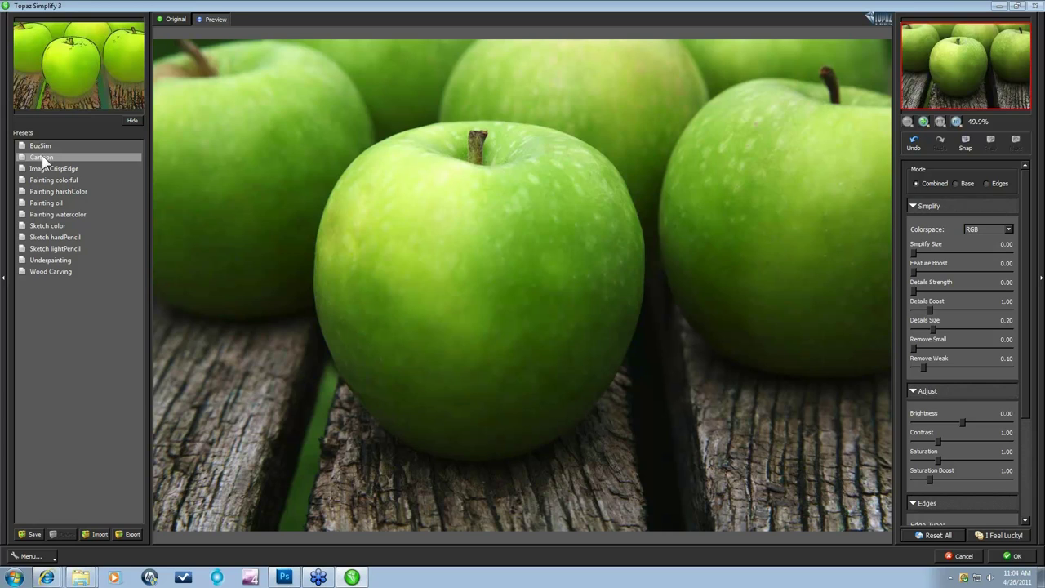
{"action": "left_click", "coordinate": [42, 204]}
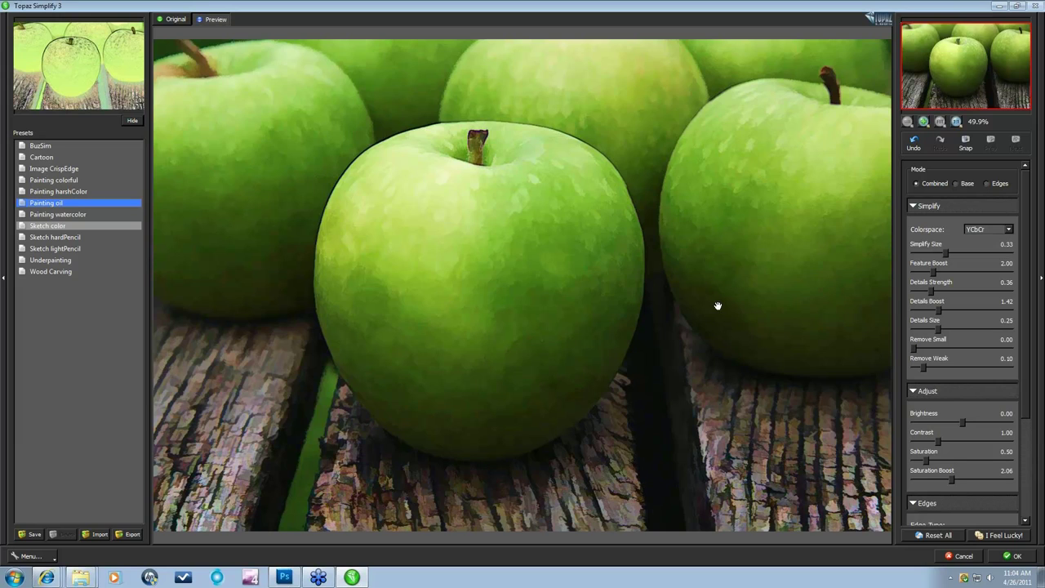
Compare the oil painting preview with the original photo and examine the simplified apples up close.
{"action": "left_click", "coordinate": [646, 328]}
{"action": "left_click", "coordinate": [176, 18]}
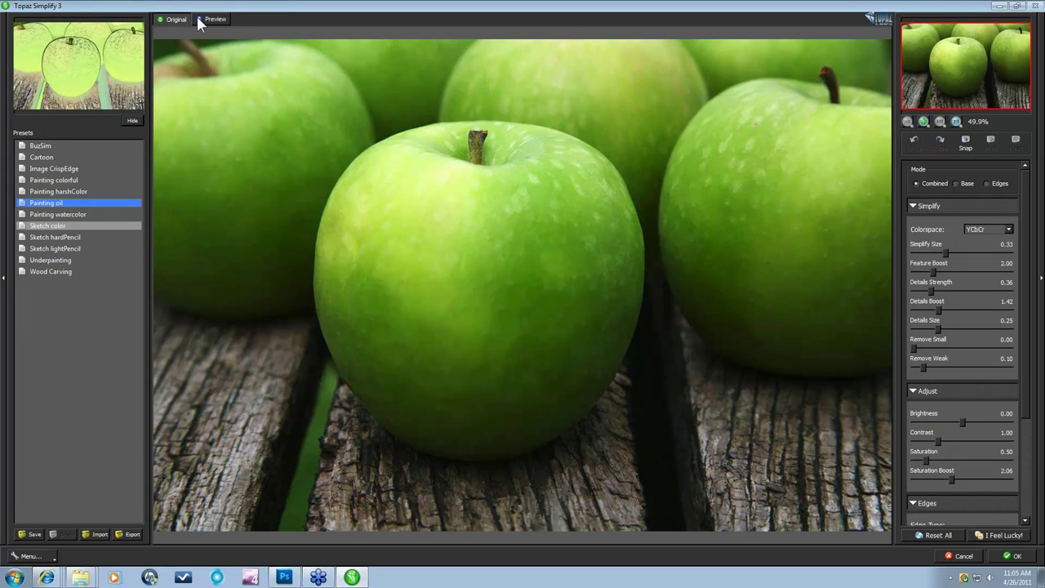
{"action": "left_click", "coordinate": [206, 20]}
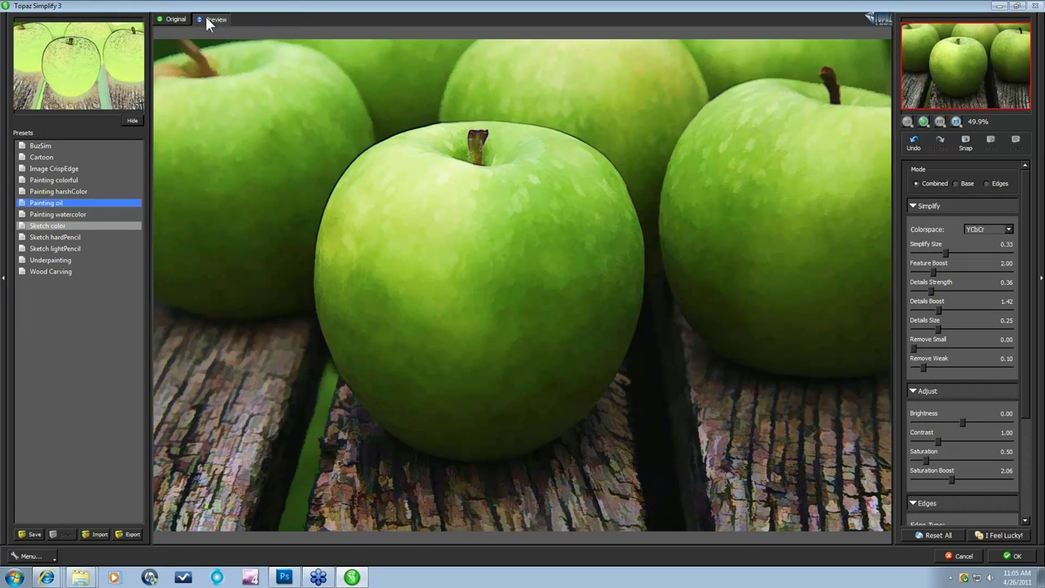
{"action": "left_click", "coordinate": [266, 161]}
{"action": "left_click", "coordinate": [270, 148]}
{"action": "left_click", "coordinate": [923, 121]}
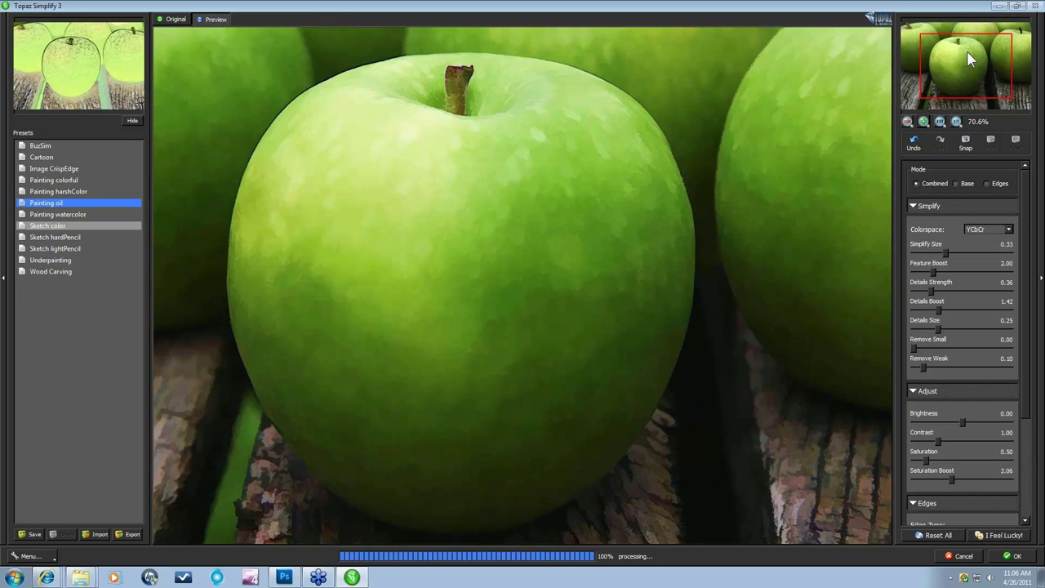
{"action": "left_click_drag", "start_coordinate": [972, 61], "coordinate": [928, 46]}
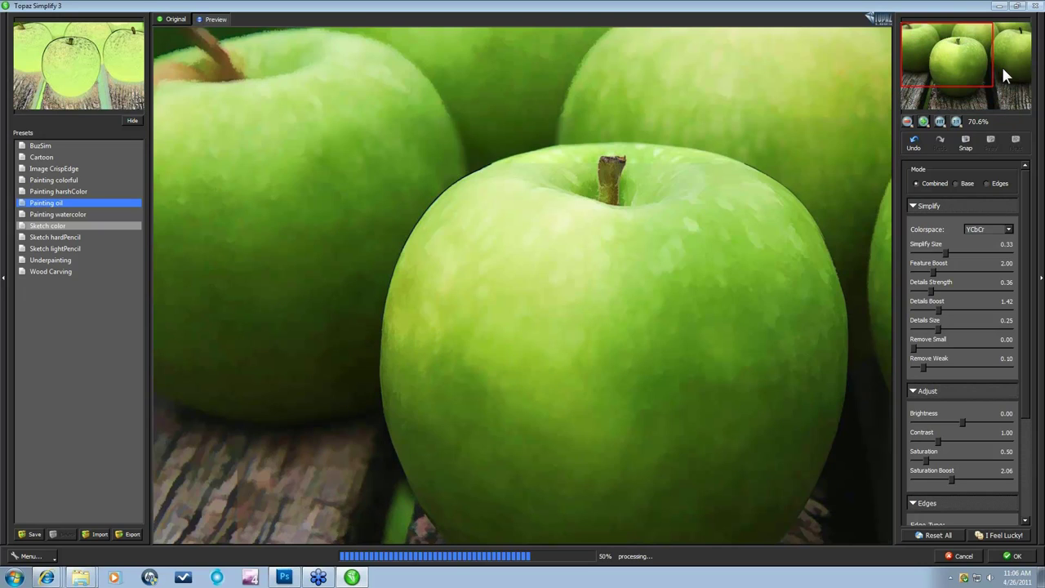
{"action": "left_click", "coordinate": [941, 122]}
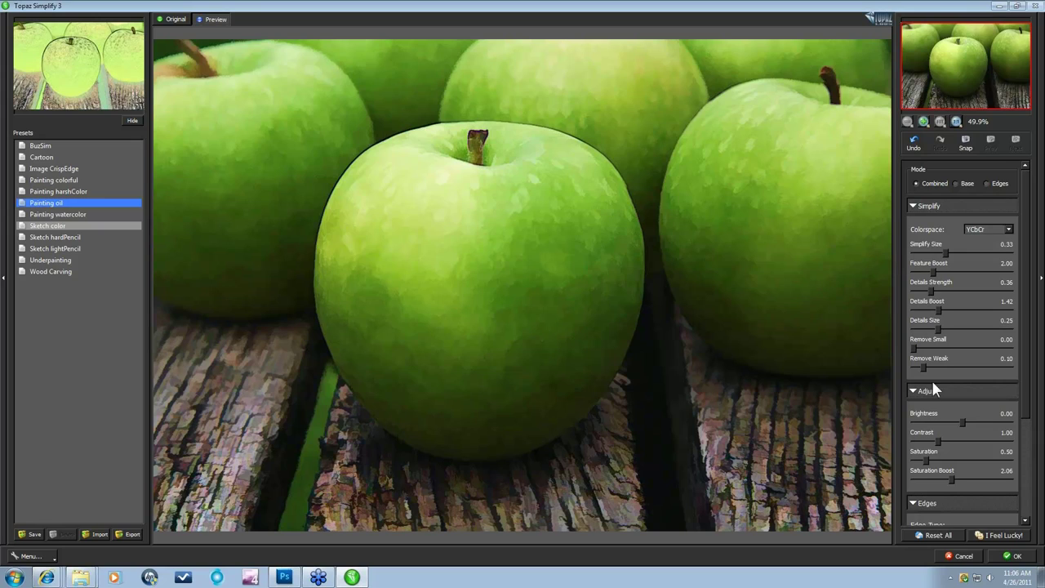
Apply the BuzSim preset and raise its Simplify Size to 0.71.
{"action": "left_click", "coordinate": [913, 205]}
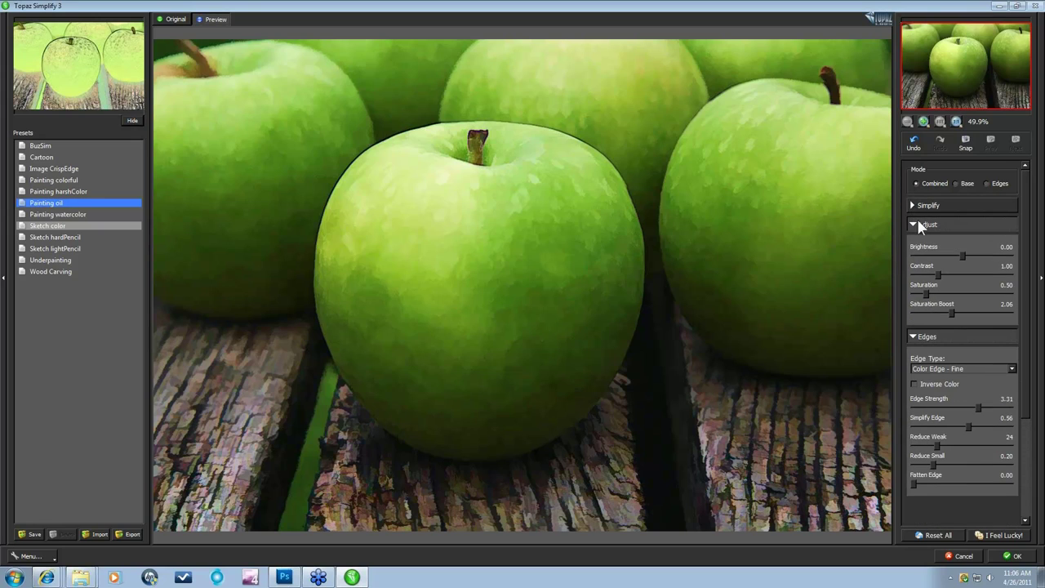
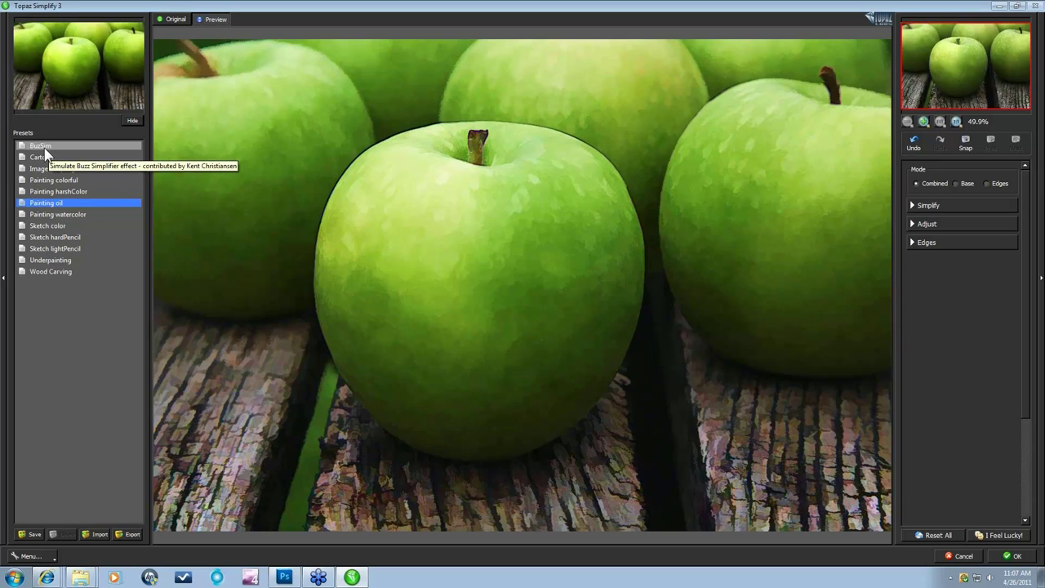
{"action": "left_click", "coordinate": [45, 152]}
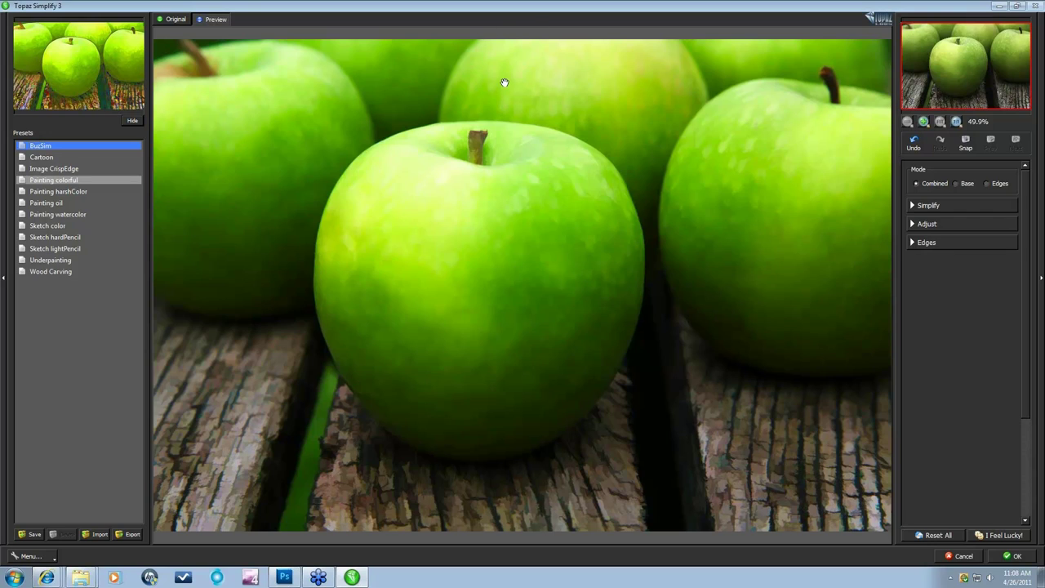
{"action": "left_click", "coordinate": [913, 207]}
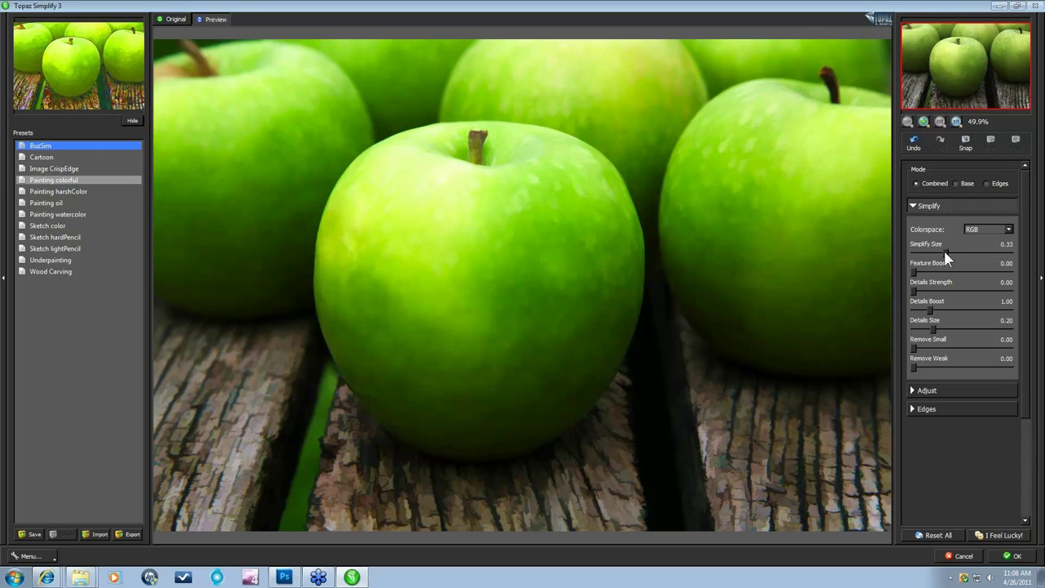
{"action": "left_click_drag", "start_coordinate": [944, 251], "coordinate": [913, 258]}
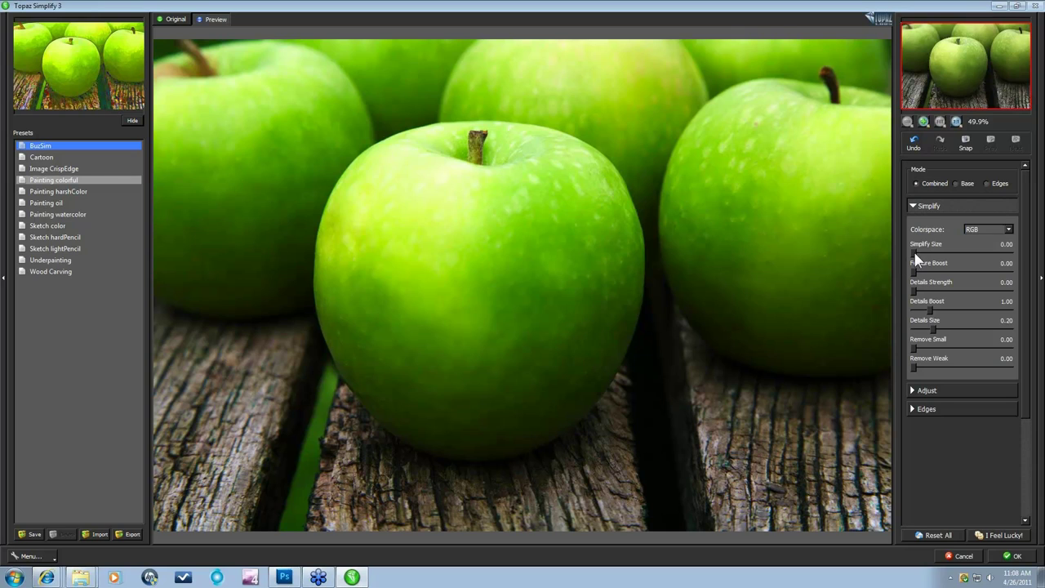
{"action": "left_click_drag", "start_coordinate": [916, 258], "coordinate": [928, 254]}
{"action": "left_click_drag", "start_coordinate": [928, 252], "coordinate": [944, 253]}
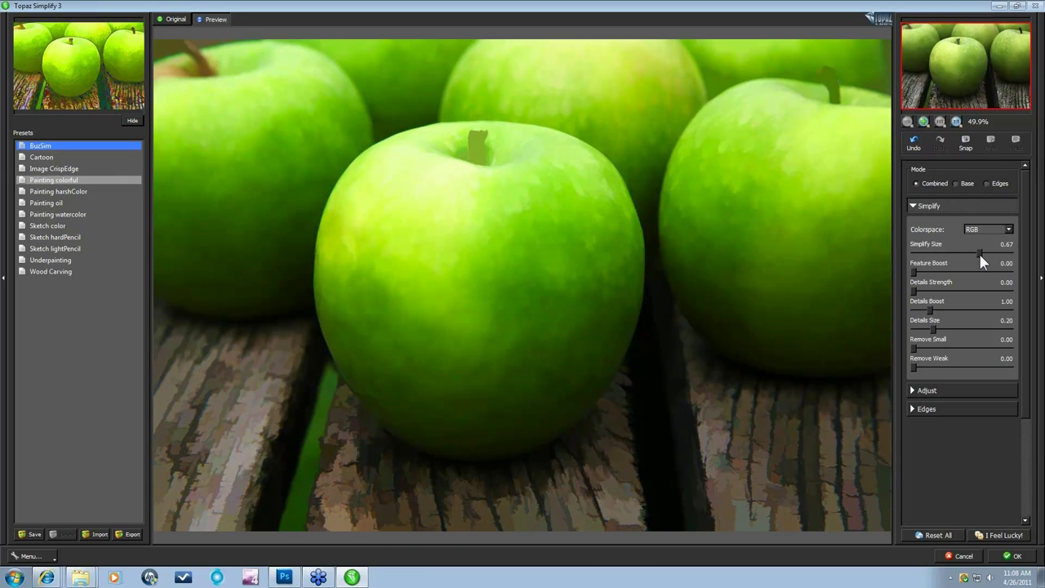
{"action": "left_click_drag", "start_coordinate": [983, 254], "coordinate": [983, 255]}
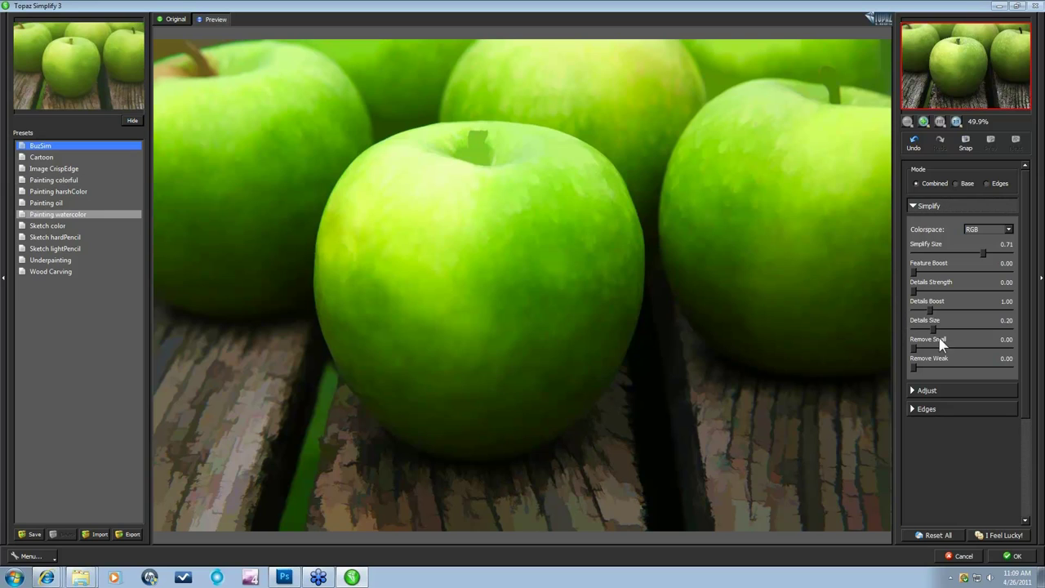
Reset all settings, switch the mode to Edges and set Edge Strength to 3.47.
{"action": "left_click", "coordinate": [935, 535]}
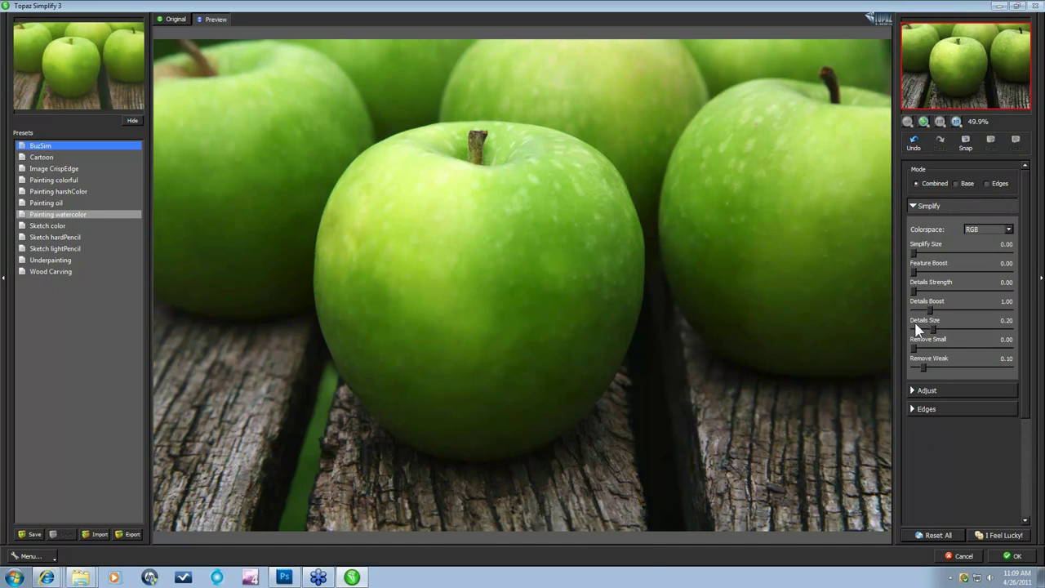
{"action": "left_click", "coordinate": [912, 390]}
{"action": "left_click", "coordinate": [913, 503]}
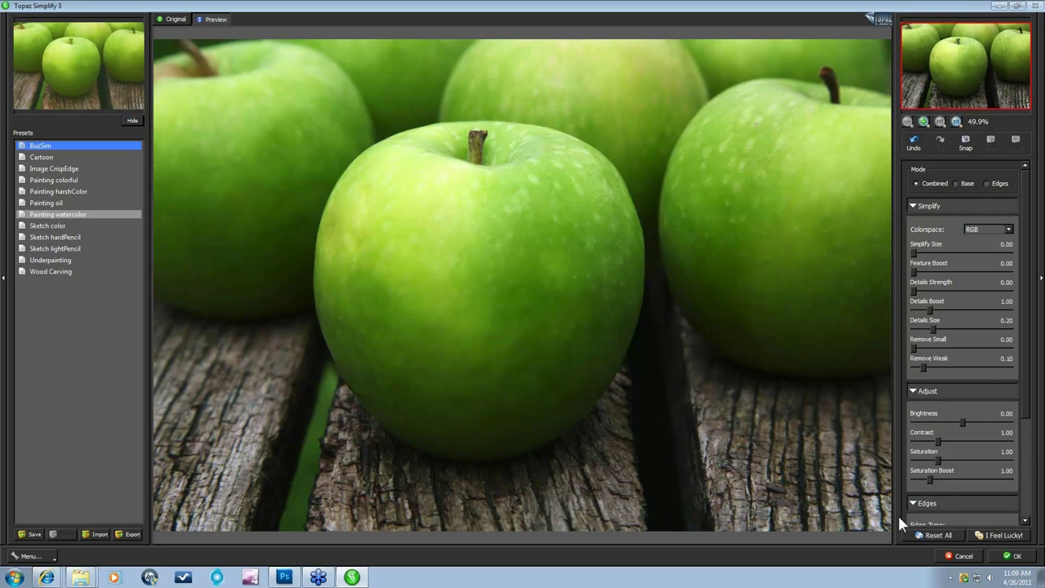
{"action": "left_click", "coordinate": [913, 391]}
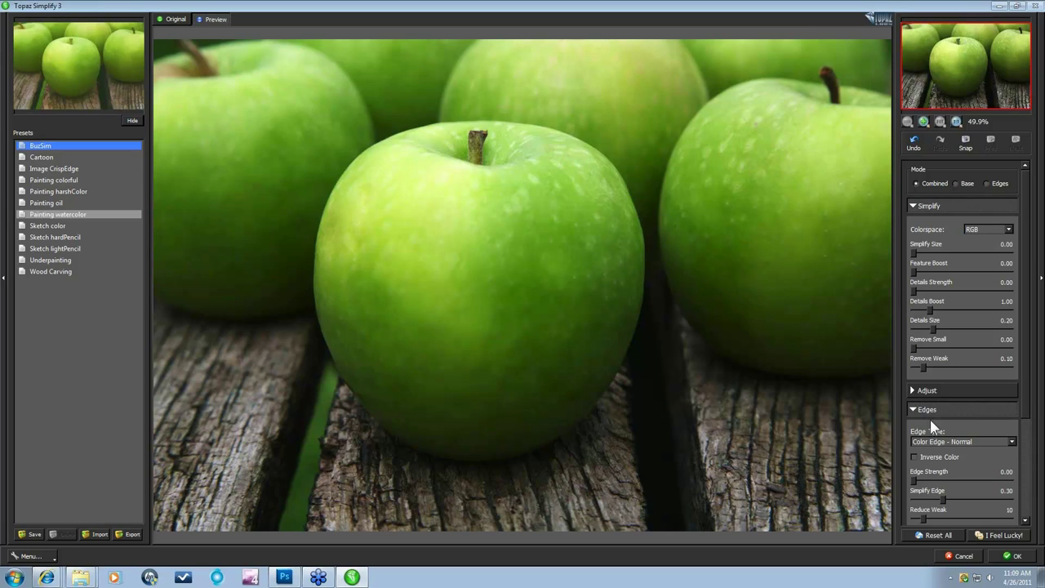
{"action": "left_click", "coordinate": [986, 184]}
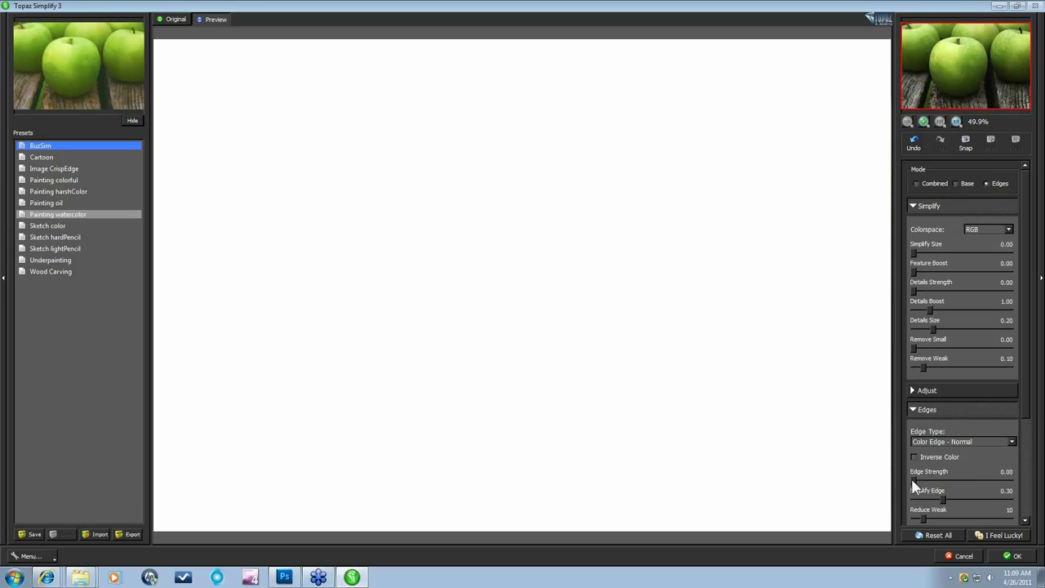
{"action": "left_click_drag", "start_coordinate": [914, 482], "coordinate": [978, 476]}
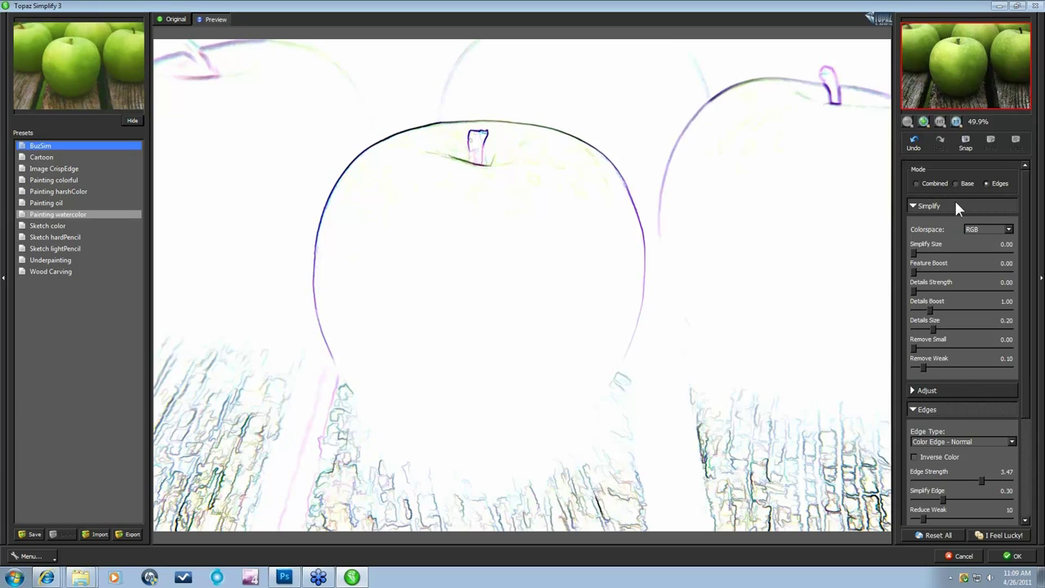
Reset all filter settings to their defaults and collapse the Edges settings.
{"action": "left_click", "coordinate": [935, 536]}
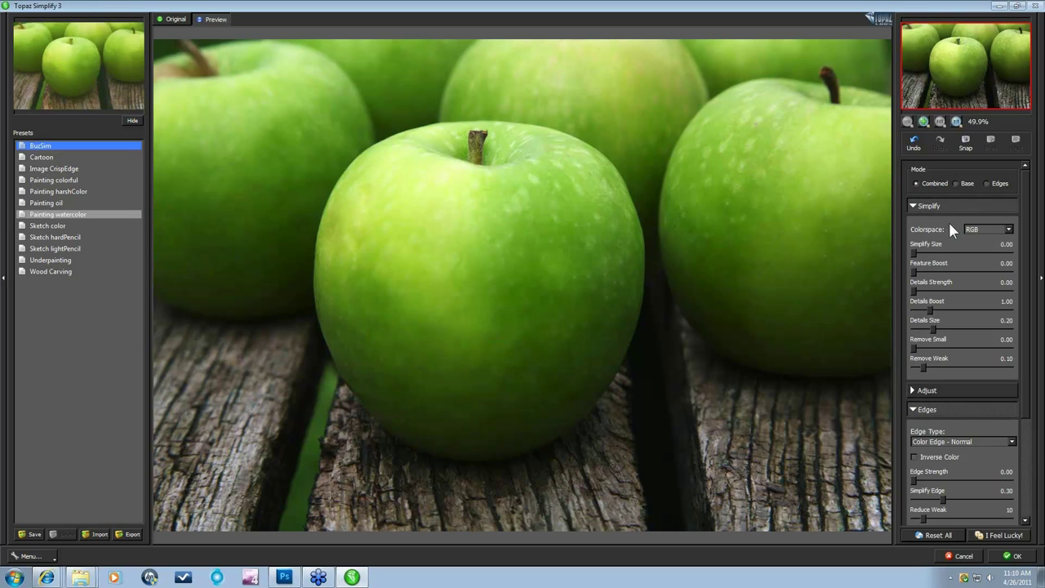
{"action": "left_click", "coordinate": [913, 409]}
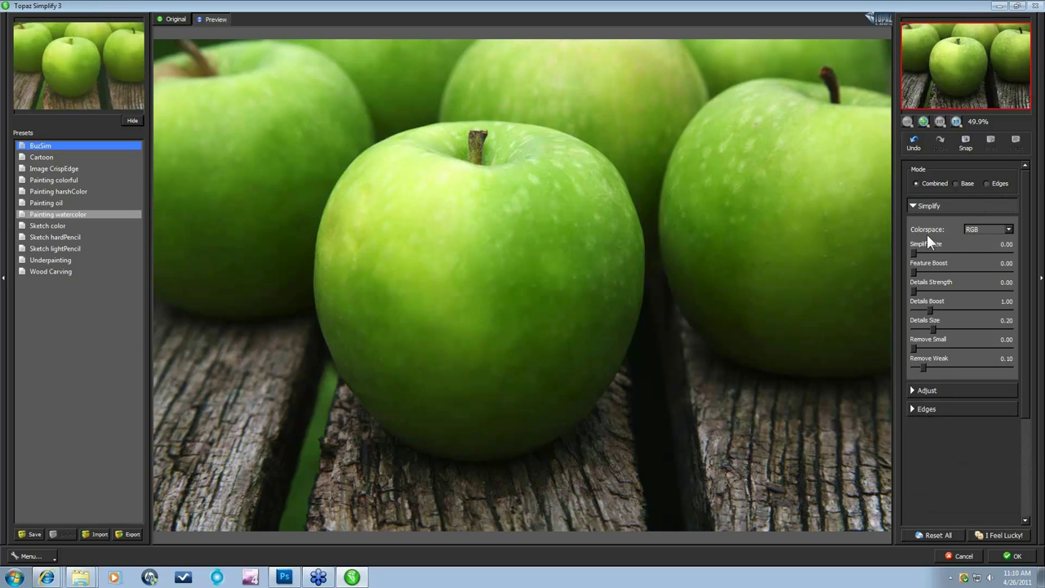
Look through the Colorspace choices of the Simplify settings and leave RGB selected.
{"action": "left_click", "coordinate": [1010, 233]}
{"action": "left_click", "coordinate": [953, 234]}
{"action": "left_click", "coordinate": [1008, 231]}
{"action": "left_click", "coordinate": [982, 245]}
{"action": "left_click", "coordinate": [1016, 230]}
{"action": "left_click", "coordinate": [983, 237]}
{"action": "left_click", "coordinate": [1006, 229]}
{"action": "left_click", "coordinate": [988, 247]}
{"action": "left_click", "coordinate": [1009, 230]}
{"action": "left_click", "coordinate": [992, 237]}
Try several Simplify Size amounts on the enlarged front apple and settle on 0.36.
{"action": "left_click_drag", "start_coordinate": [913, 249], "coordinate": [931, 260]}
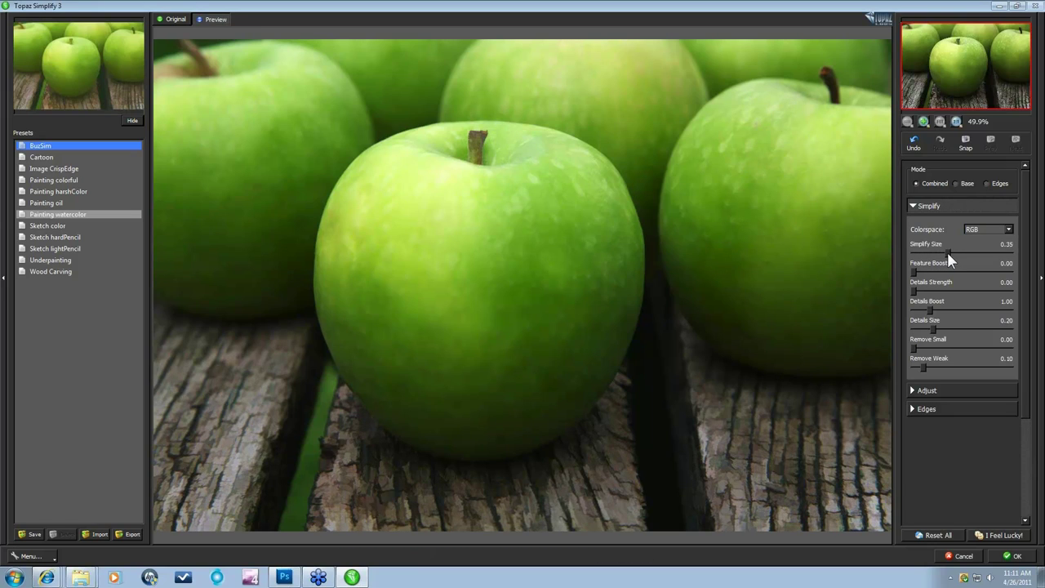
{"action": "left_click", "coordinate": [923, 122]}
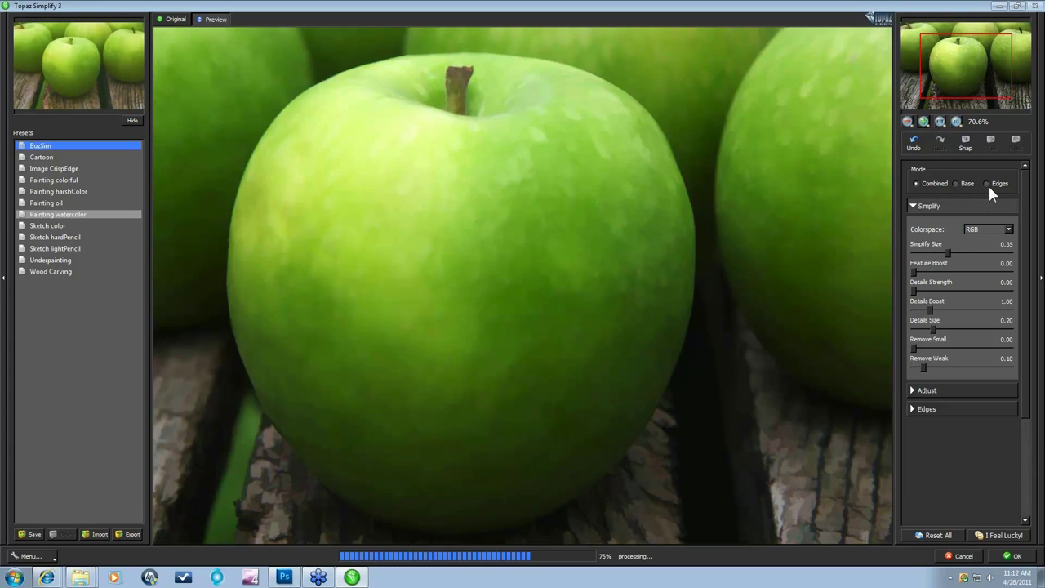
{"action": "left_click_drag", "start_coordinate": [946, 251], "coordinate": [909, 255]}
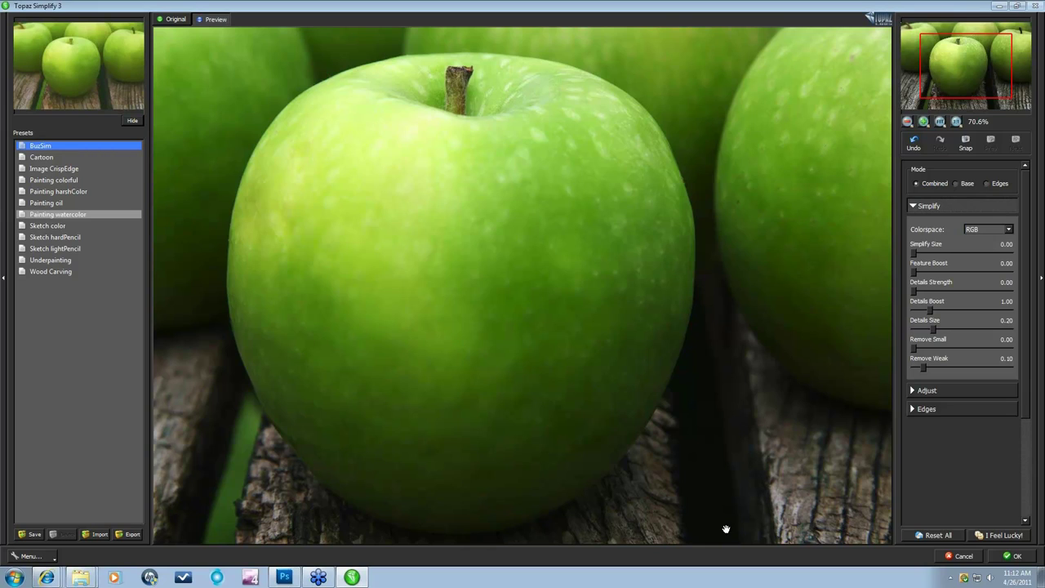
{"action": "left_click_drag", "start_coordinate": [913, 253], "coordinate": [924, 259]}
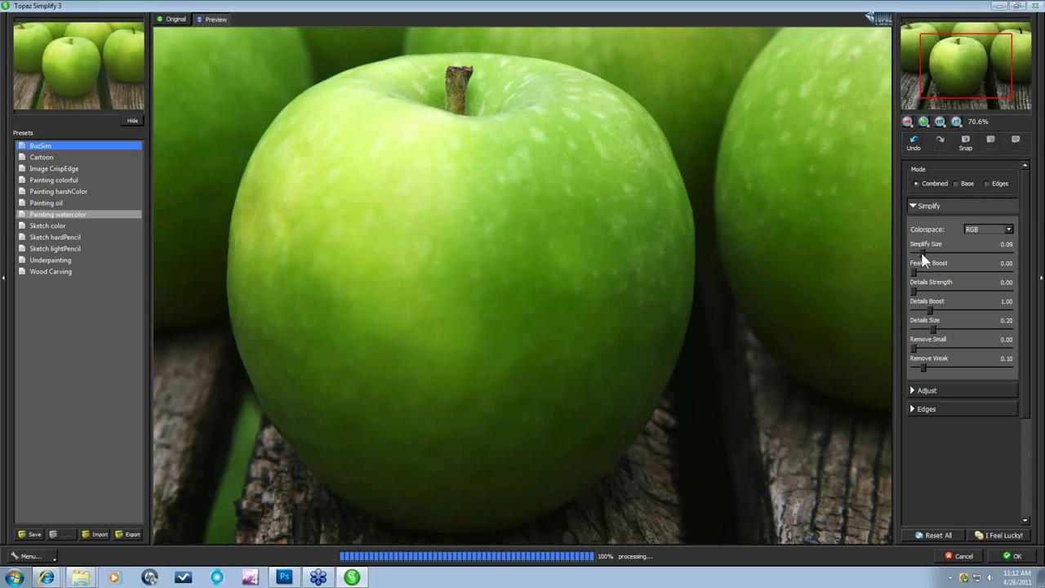
{"action": "left_click_drag", "start_coordinate": [923, 259], "coordinate": [926, 261]}
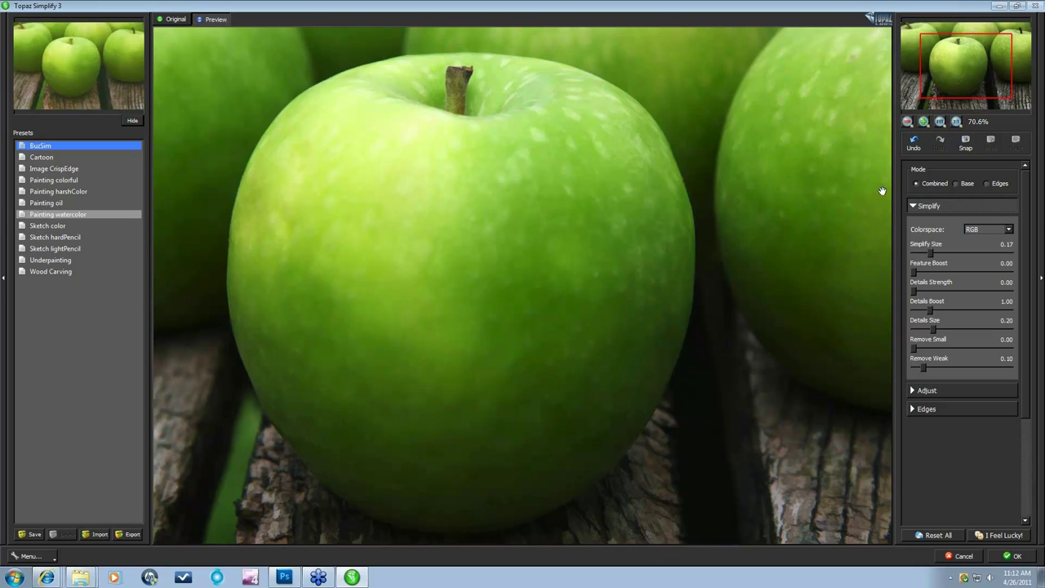
{"action": "left_click_drag", "start_coordinate": [929, 250], "coordinate": [940, 251]}
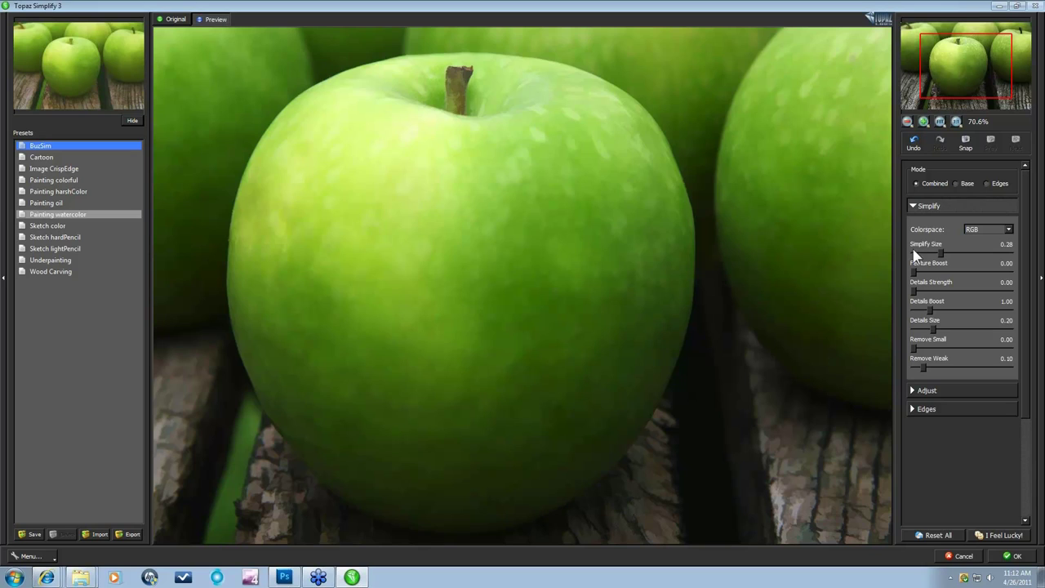
{"action": "left_click_drag", "start_coordinate": [948, 248], "coordinate": [948, 251]}
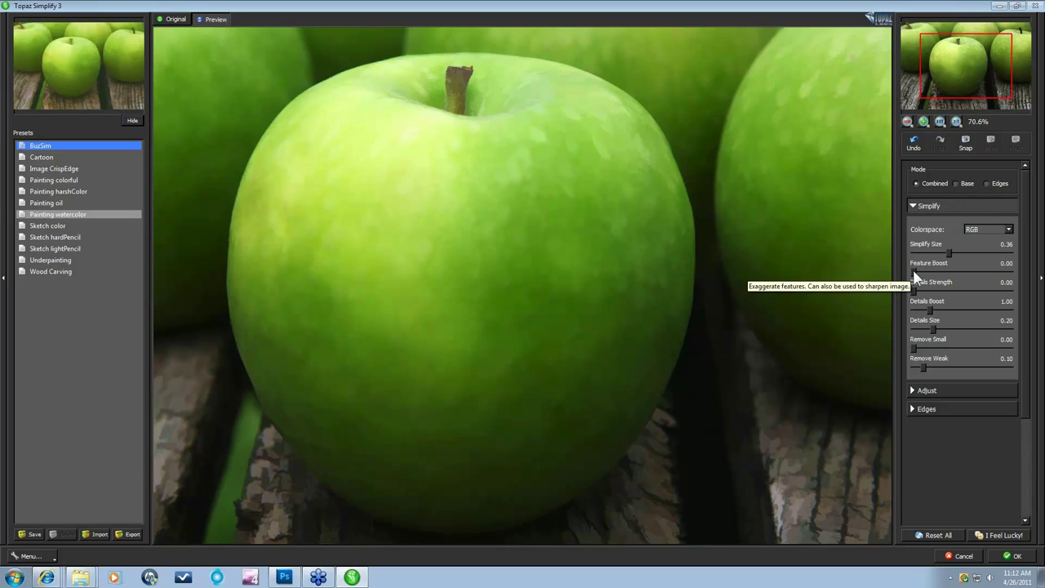
Set Feature Boost to 3.56 and Details Strength to 0.60.
{"action": "left_click_drag", "start_coordinate": [914, 277], "coordinate": [932, 272]}
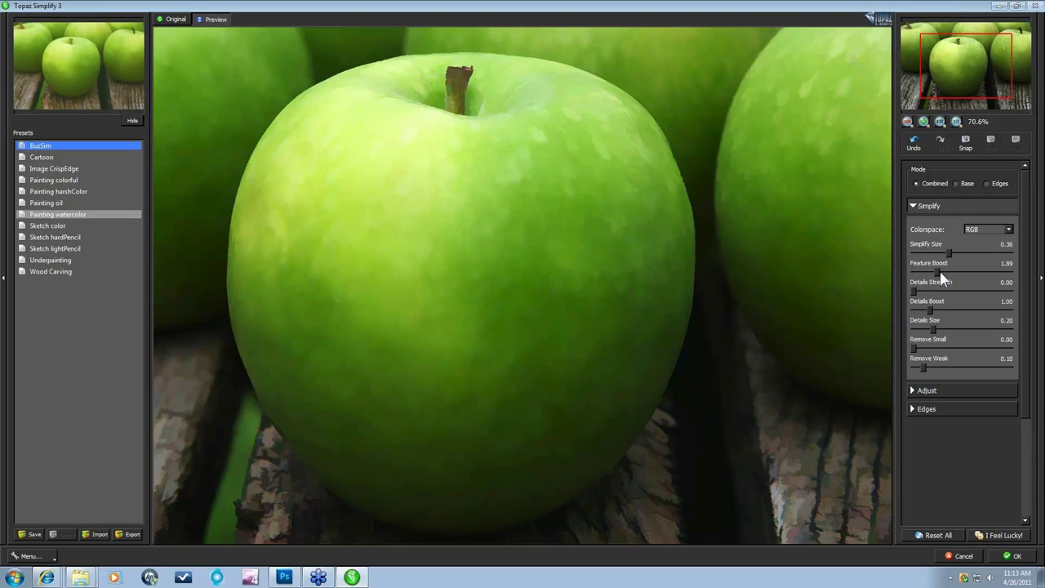
{"action": "left_click_drag", "start_coordinate": [949, 274], "coordinate": [951, 275]}
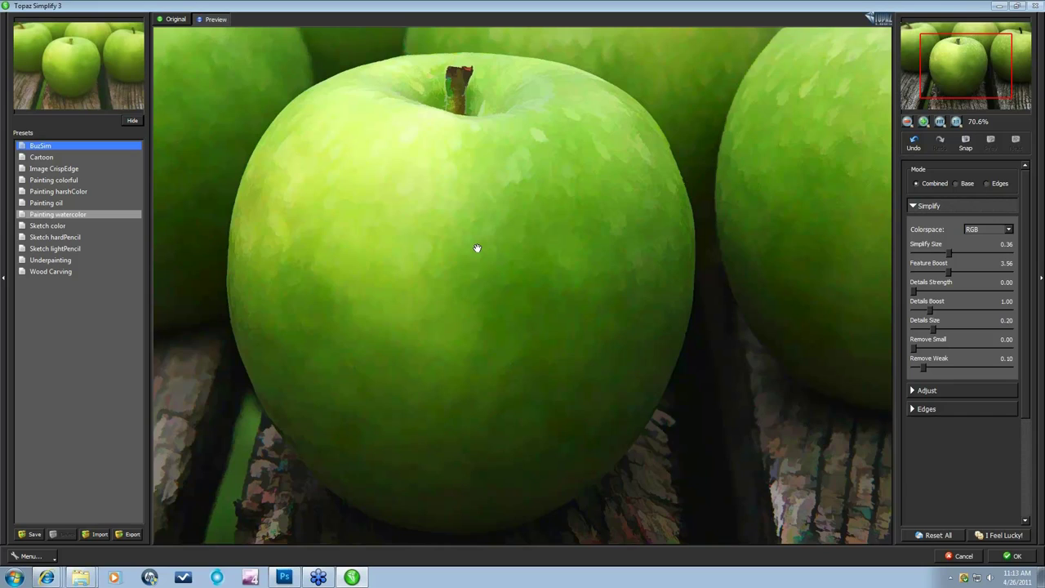
{"action": "left_click", "coordinate": [917, 292]}
{"action": "left_click_drag", "start_coordinate": [918, 291], "coordinate": [929, 292]}
{"action": "left_click_drag", "start_coordinate": [941, 293], "coordinate": [945, 292]}
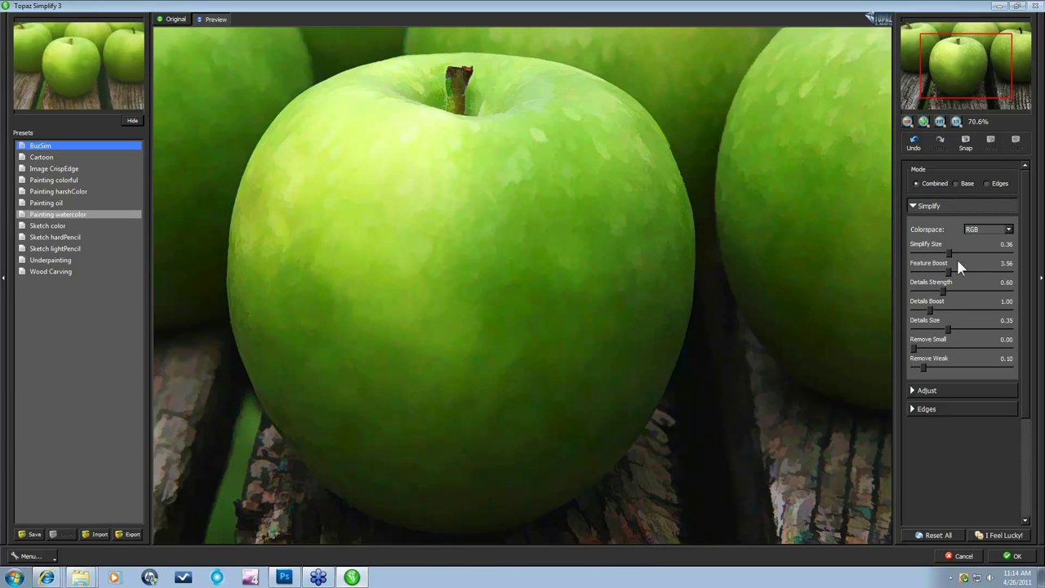
Lower Feature Boost to 0.11 and check its effect on the front apple and the wooden planks.
{"action": "left_click_drag", "start_coordinate": [977, 89], "coordinate": [972, 102]}
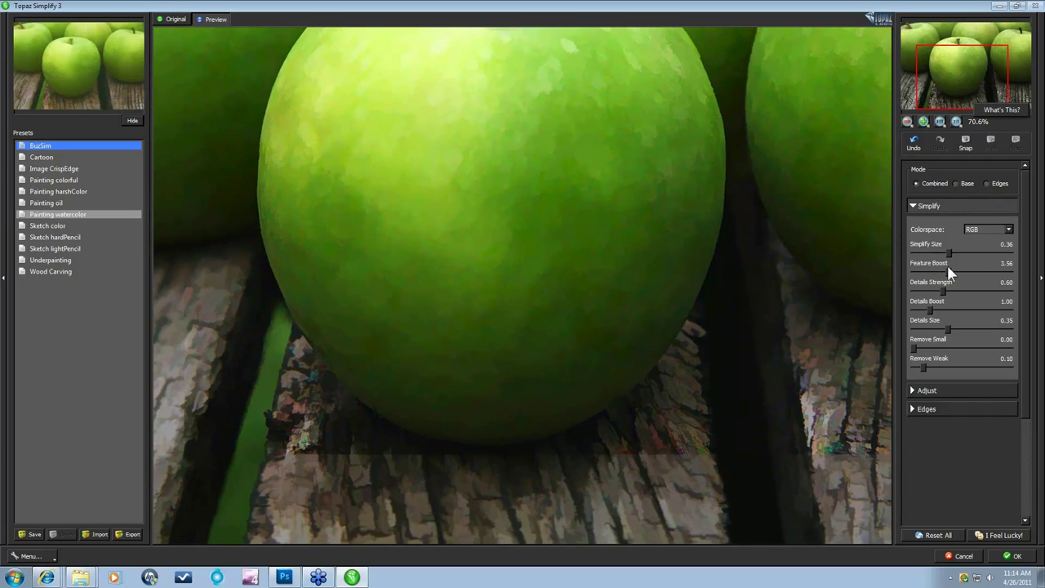
{"action": "left_click_drag", "start_coordinate": [949, 271], "coordinate": [920, 278]}
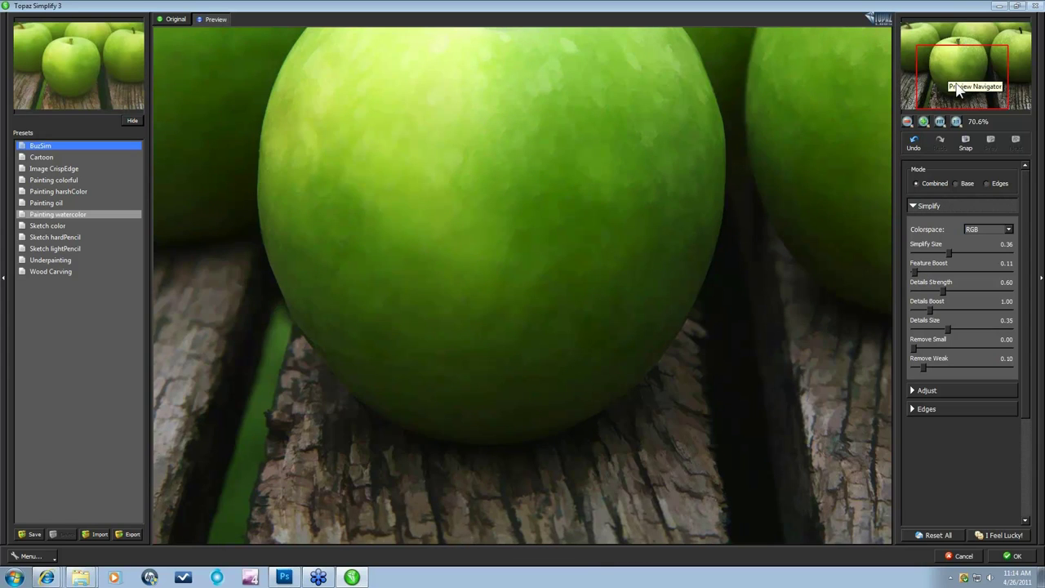
{"action": "left_click_drag", "start_coordinate": [986, 74], "coordinate": [997, 60]}
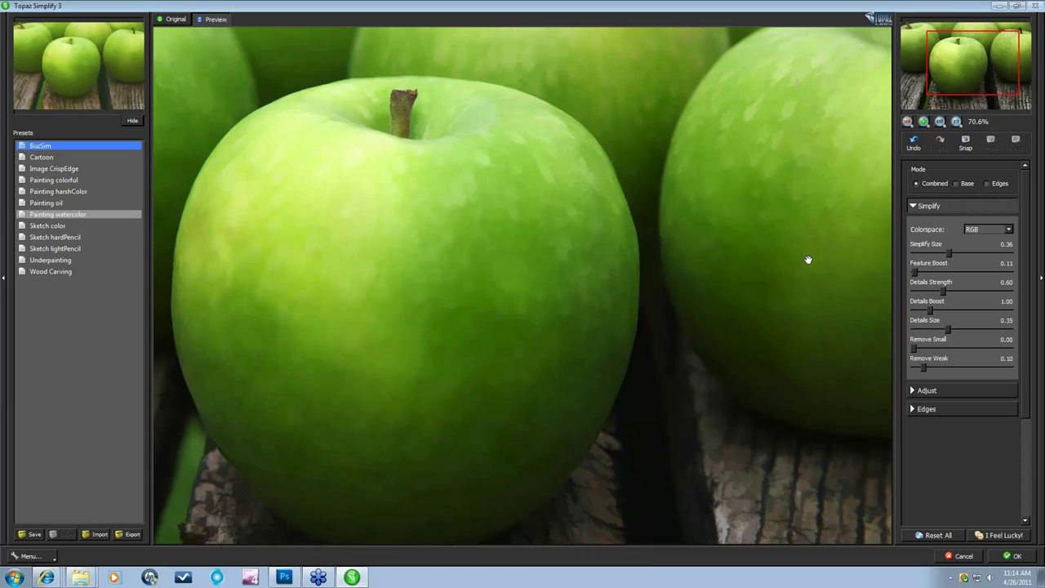
Set Remove Small to 0.07, Remove Weak to 0.16 and Details Size to 0.68 in the Simplify settings.
{"action": "left_click", "coordinate": [916, 349]}
{"action": "left_click_drag", "start_coordinate": [916, 349], "coordinate": [929, 349]}
{"action": "left_click", "coordinate": [928, 368]}
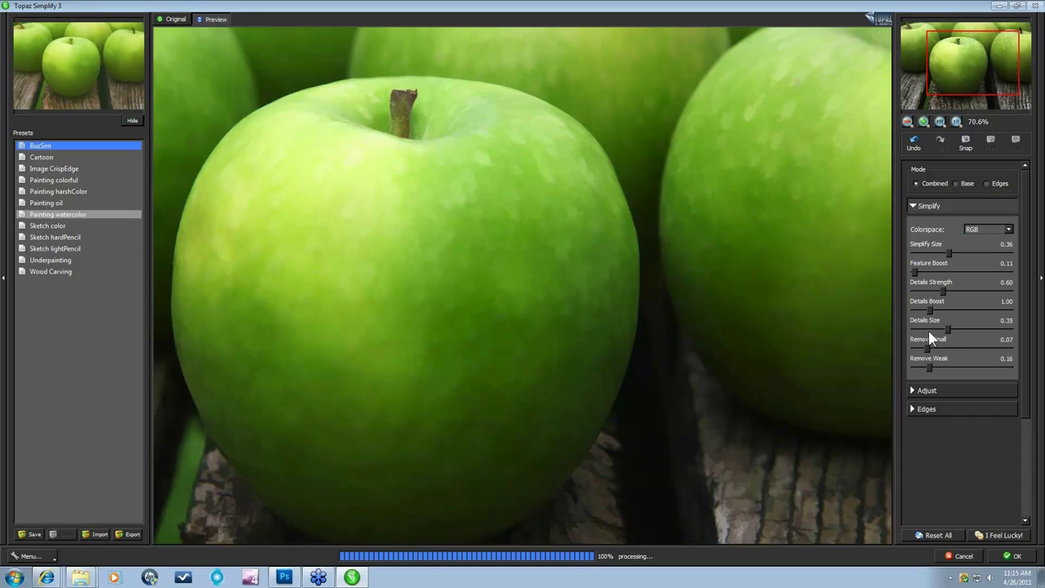
{"action": "left_click", "coordinate": [980, 326]}
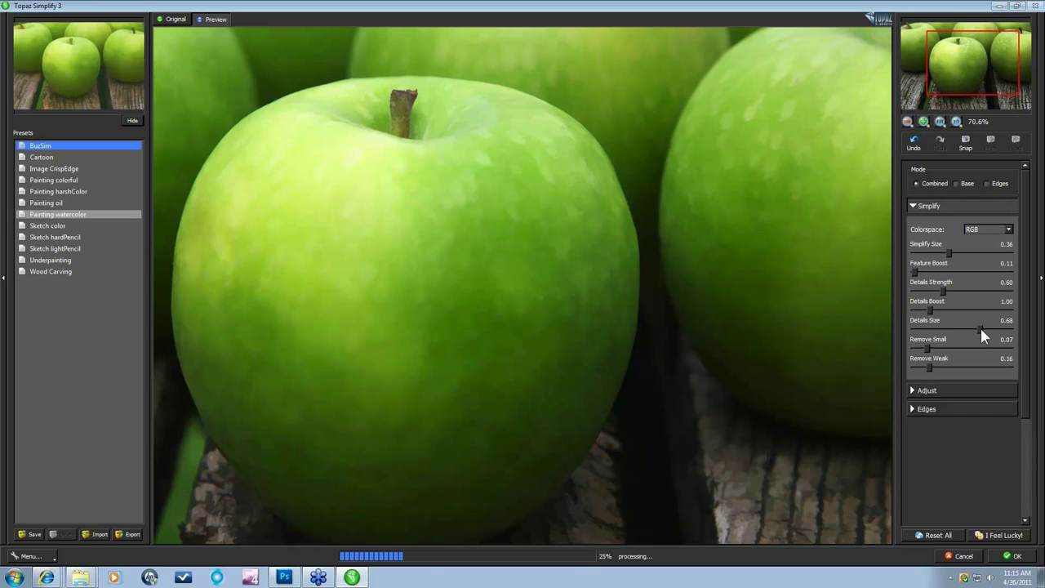
Fit the whole image in the preview and set Contrast to 1.13, Saturation to 1.16 and Saturation Boost to 1.56.
{"action": "left_click", "coordinate": [915, 390]}
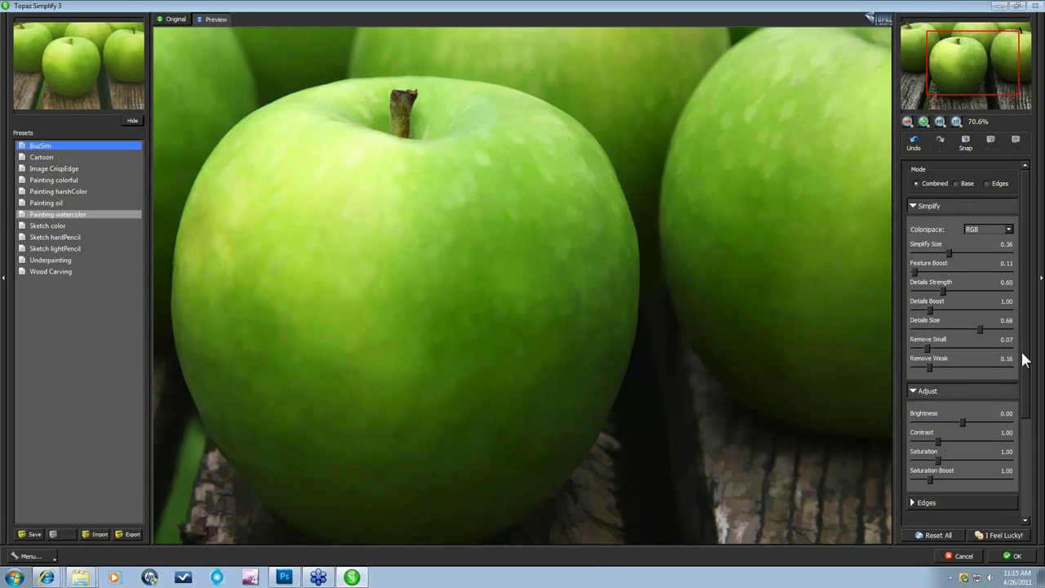
{"action": "left_click_drag", "start_coordinate": [1021, 357], "coordinate": [1018, 453]}
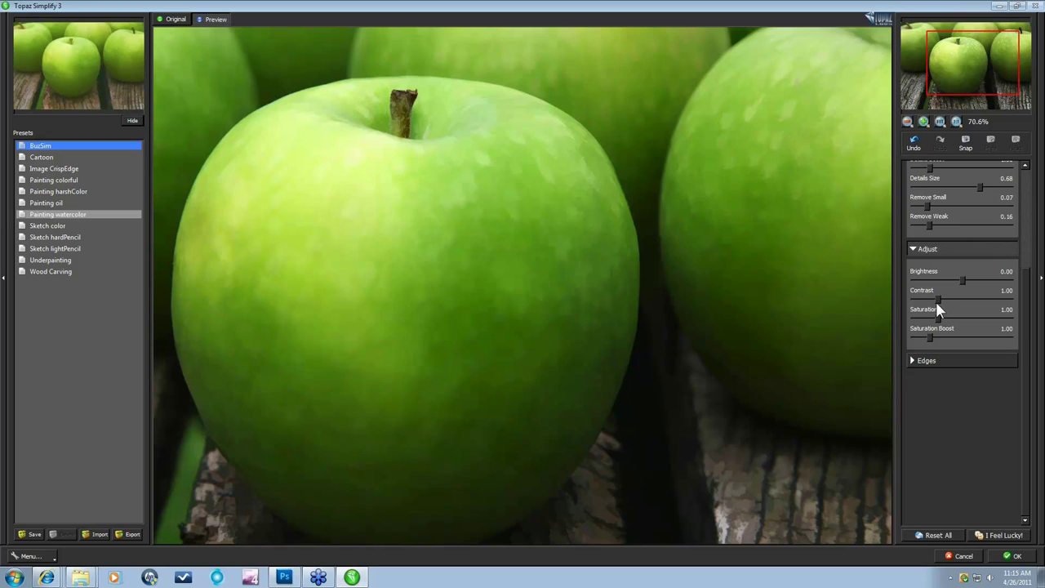
{"action": "left_click_drag", "start_coordinate": [1027, 336], "coordinate": [1027, 270]}
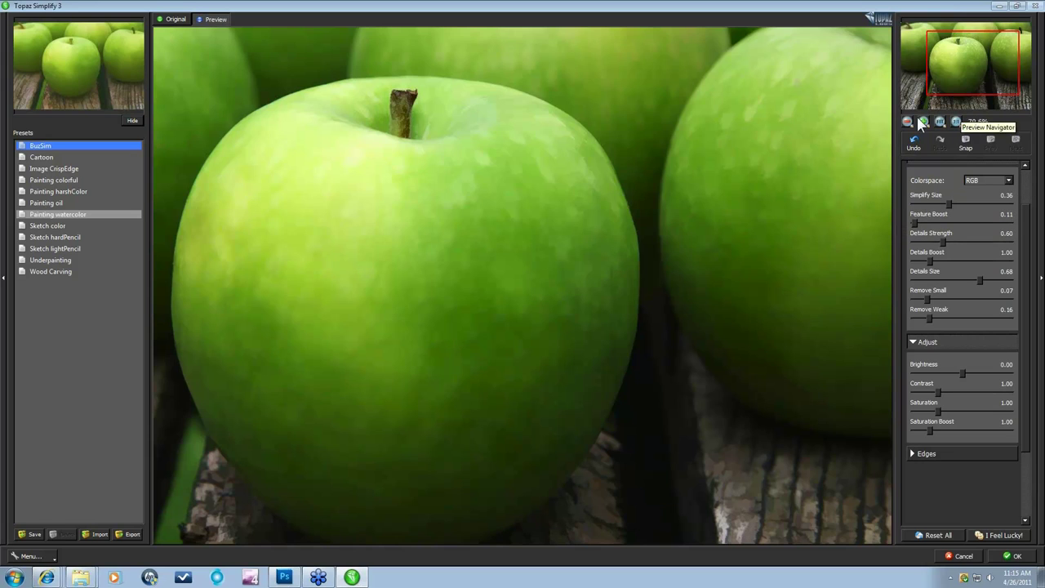
{"action": "left_click", "coordinate": [941, 123]}
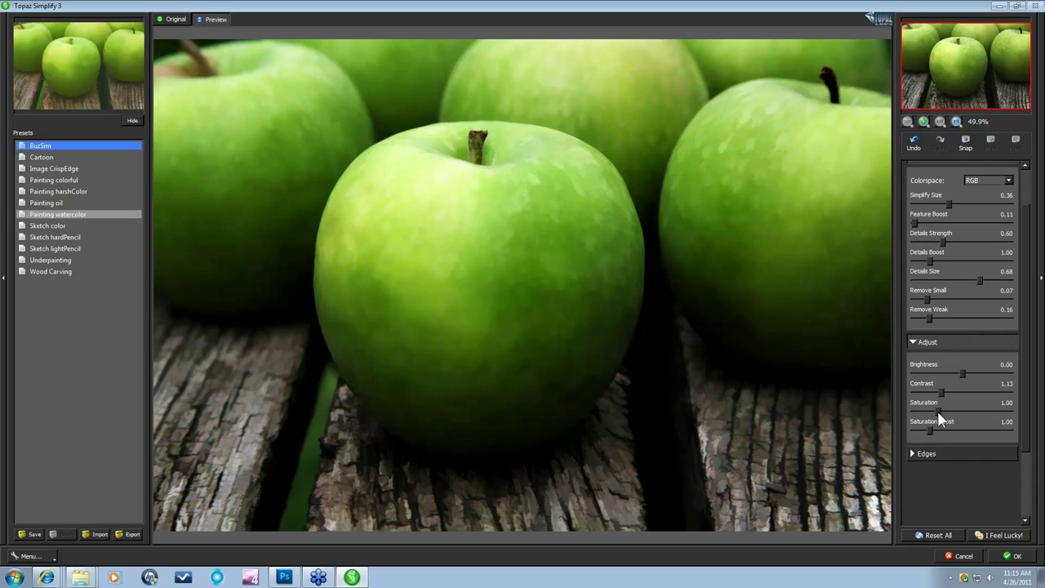
{"action": "left_click", "coordinate": [942, 412]}
{"action": "left_click_drag", "start_coordinate": [931, 433], "coordinate": [936, 433]}
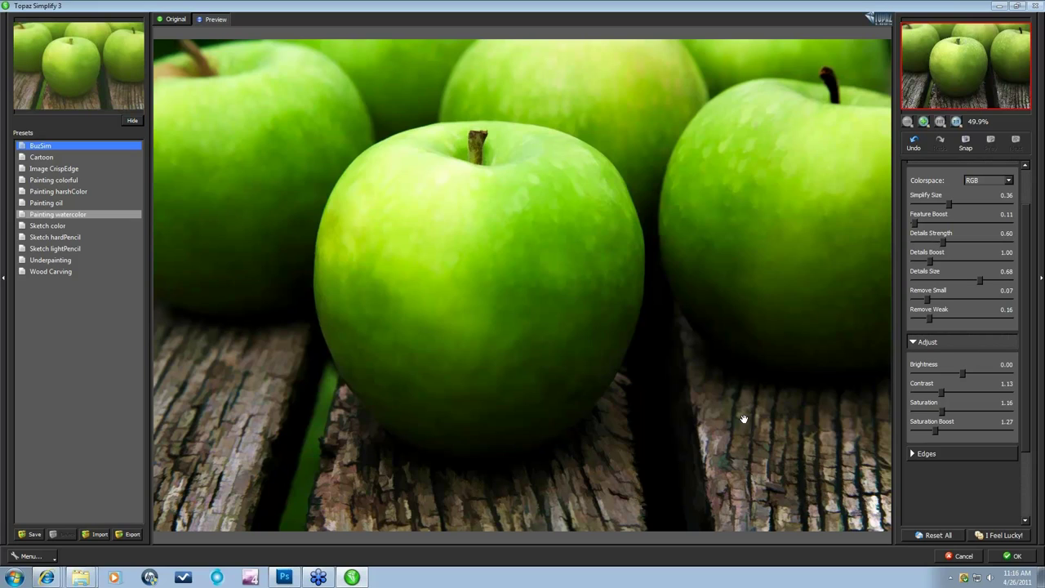
{"action": "left_click", "coordinate": [942, 433]}
Expand the Edges settings and look through the available Edge Type choices.
{"action": "left_click", "coordinate": [912, 454]}
{"action": "left_click_drag", "start_coordinate": [1021, 416], "coordinate": [1021, 490]}
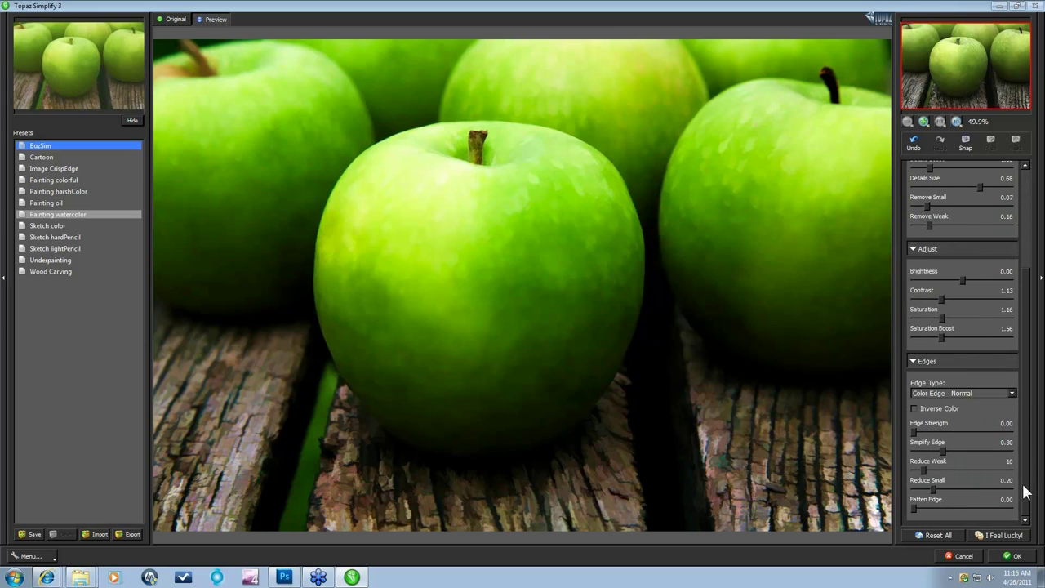
{"action": "left_click", "coordinate": [1011, 394]}
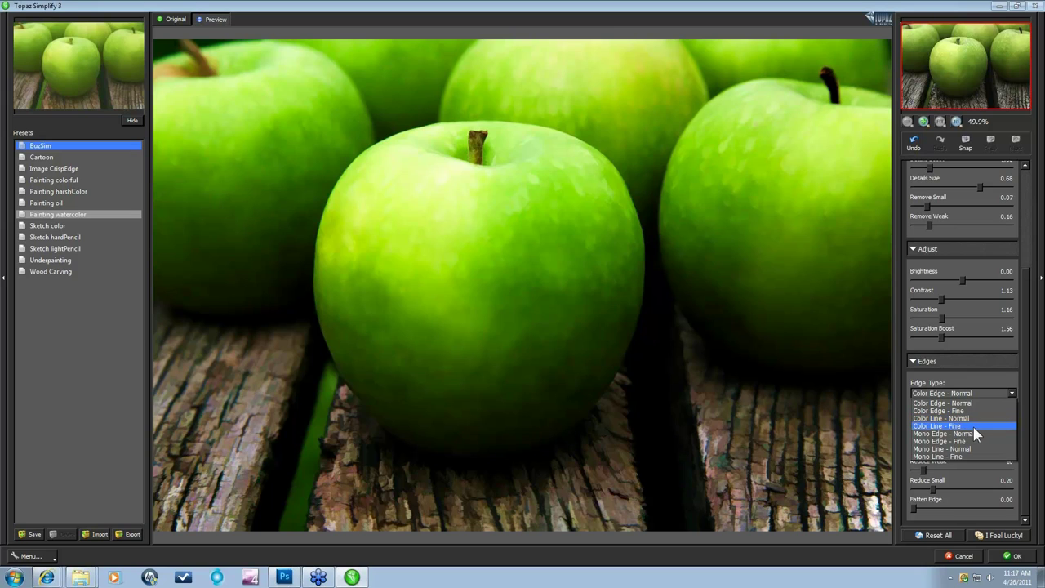
Switch the mode to Edges and raise Edge Strength to 5.00.
{"action": "left_click_drag", "start_coordinate": [1025, 377], "coordinate": [1021, 266]}
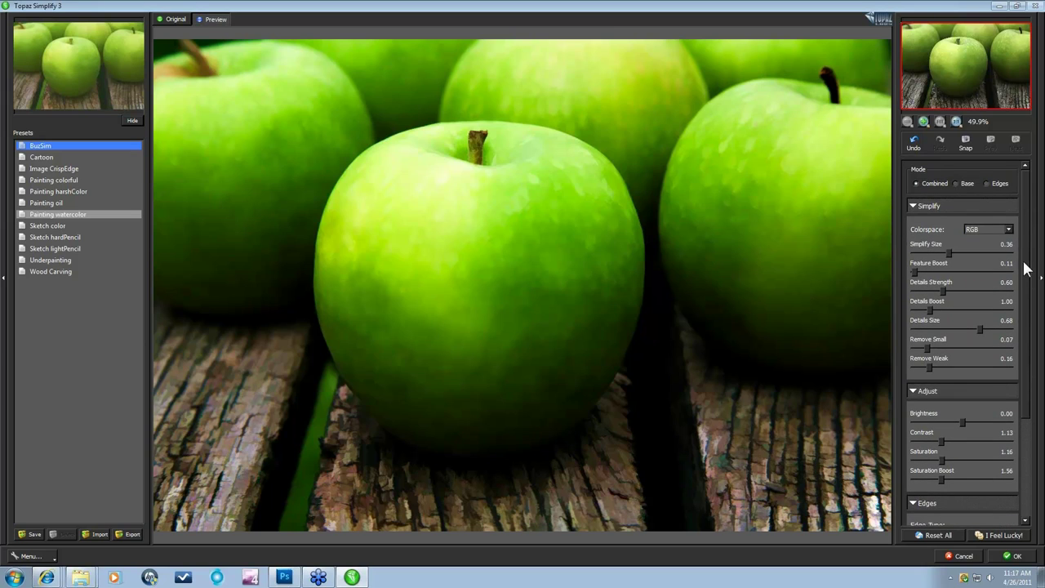
{"action": "left_click", "coordinate": [986, 183]}
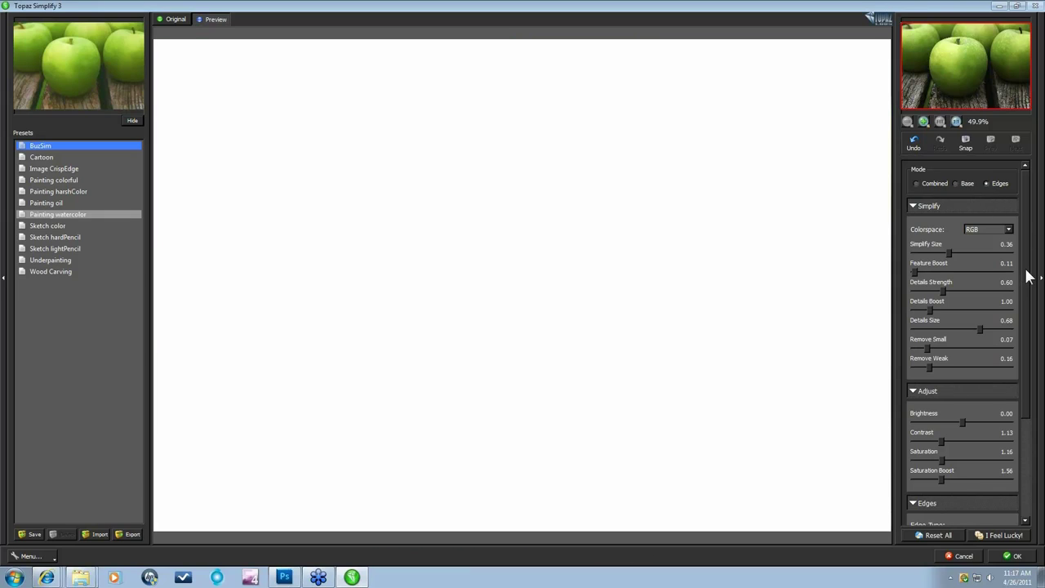
{"action": "left_click_drag", "start_coordinate": [1027, 276], "coordinate": [1020, 396]}
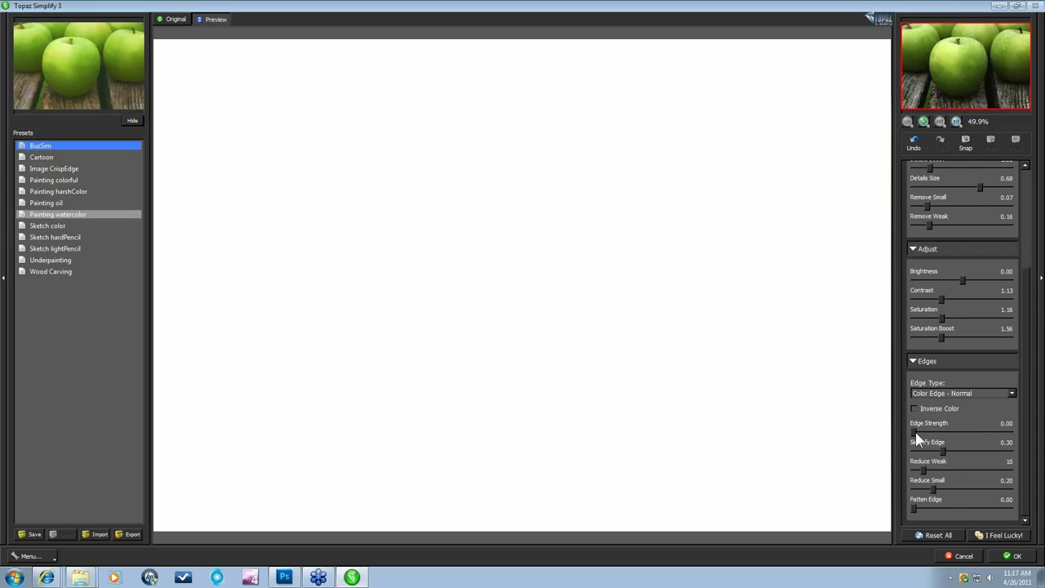
{"action": "left_click_drag", "start_coordinate": [913, 434], "coordinate": [1020, 432]}
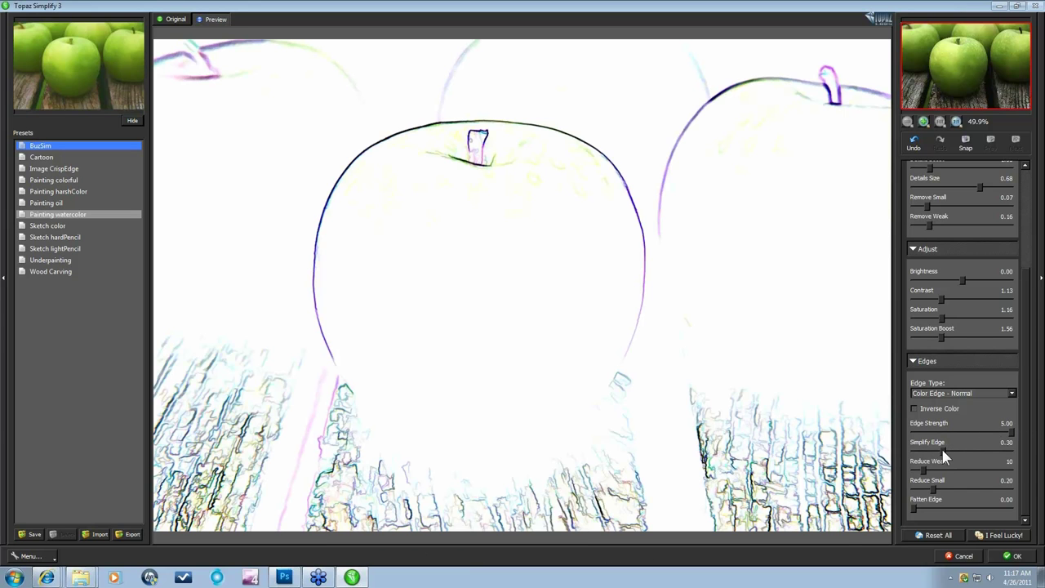
Bring out more edge detail by setting Simplify Edge to 0.02, Reduce Weak to 2 and Reduce Small to 0.02.
{"action": "left_click_drag", "start_coordinate": [941, 448], "coordinate": [916, 449]}
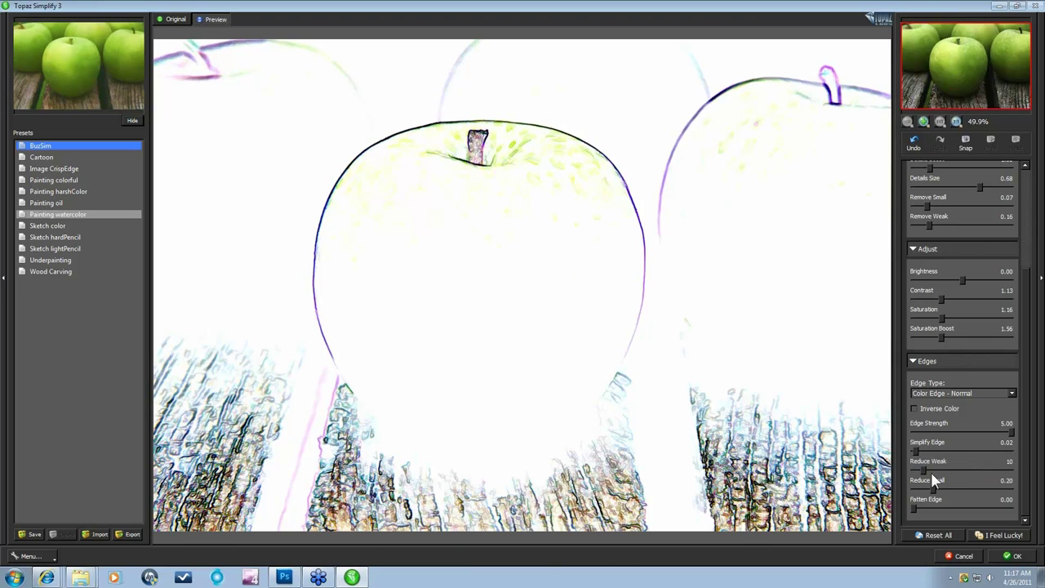
{"action": "left_click_drag", "start_coordinate": [929, 471], "coordinate": [921, 472]}
{"action": "left_click_drag", "start_coordinate": [940, 489], "coordinate": [929, 486]}
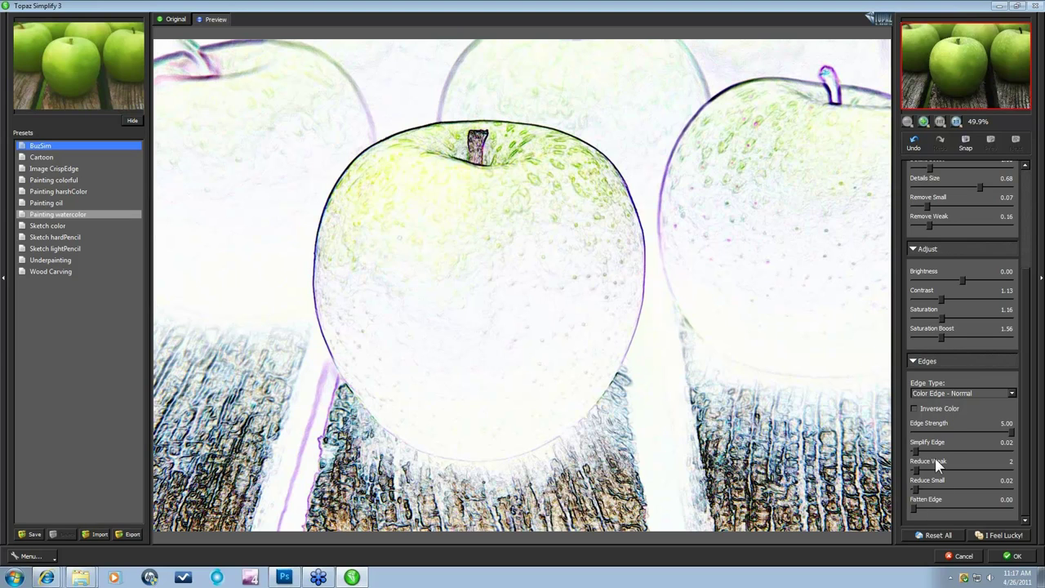
Try the Color Edge - Fine, Color Line - Normal and Color Line - Fine edge types on the apples.
{"action": "left_click", "coordinate": [1013, 394]}
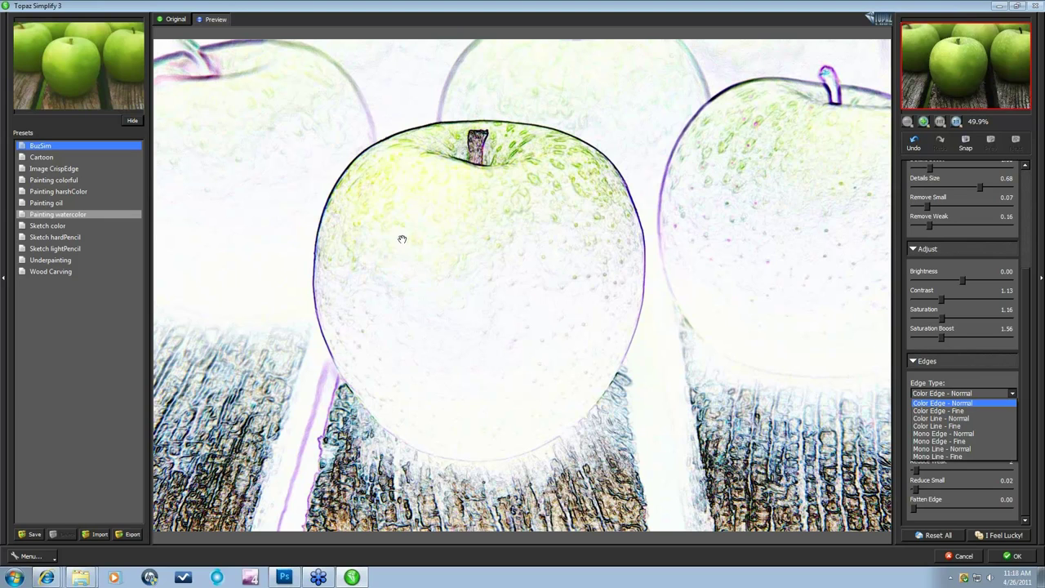
{"action": "left_click", "coordinate": [935, 409]}
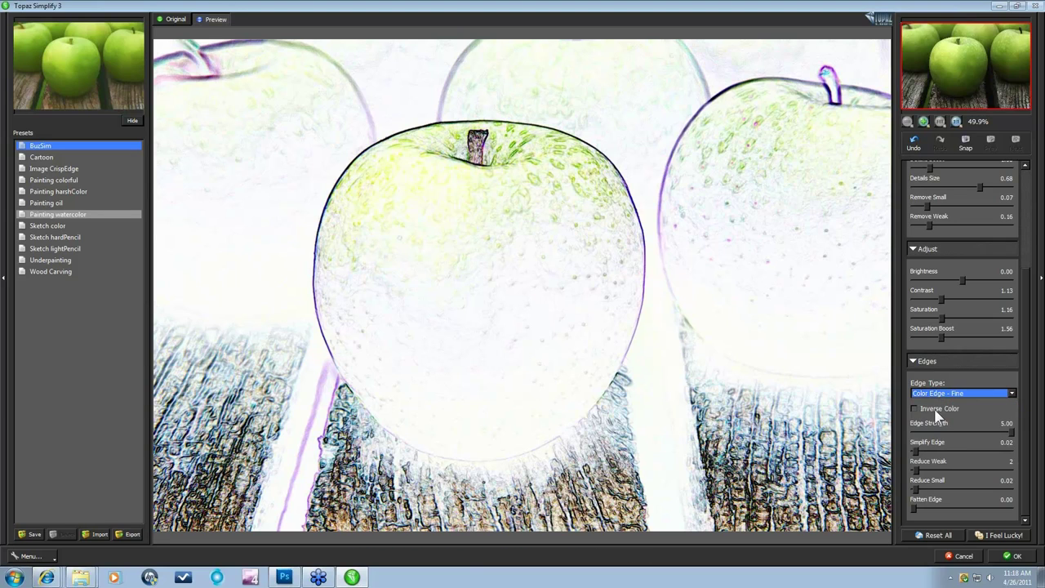
{"action": "left_click", "coordinate": [1011, 394]}
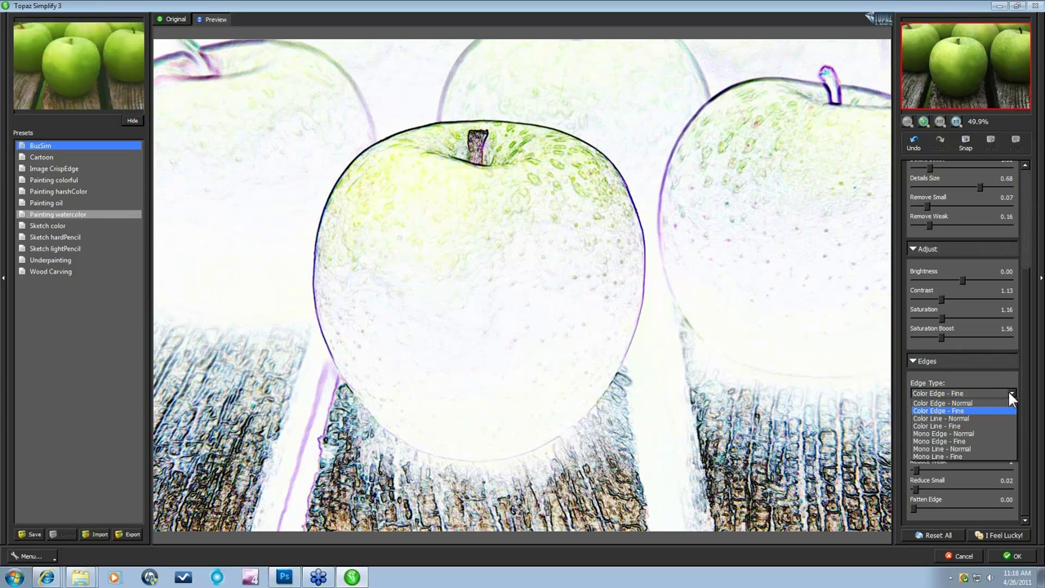
{"action": "left_click", "coordinate": [947, 418]}
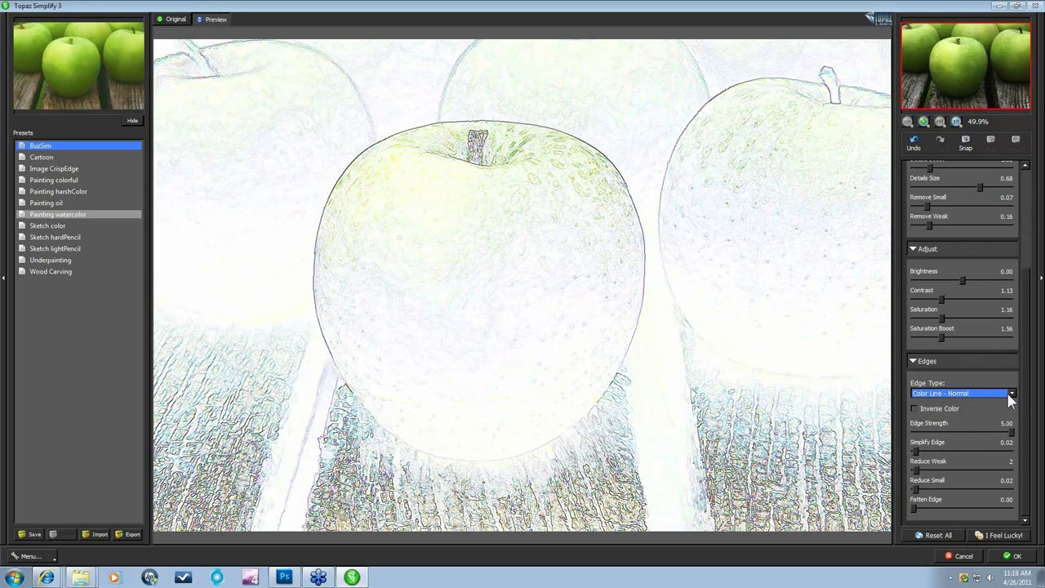
{"action": "left_click", "coordinate": [1009, 394]}
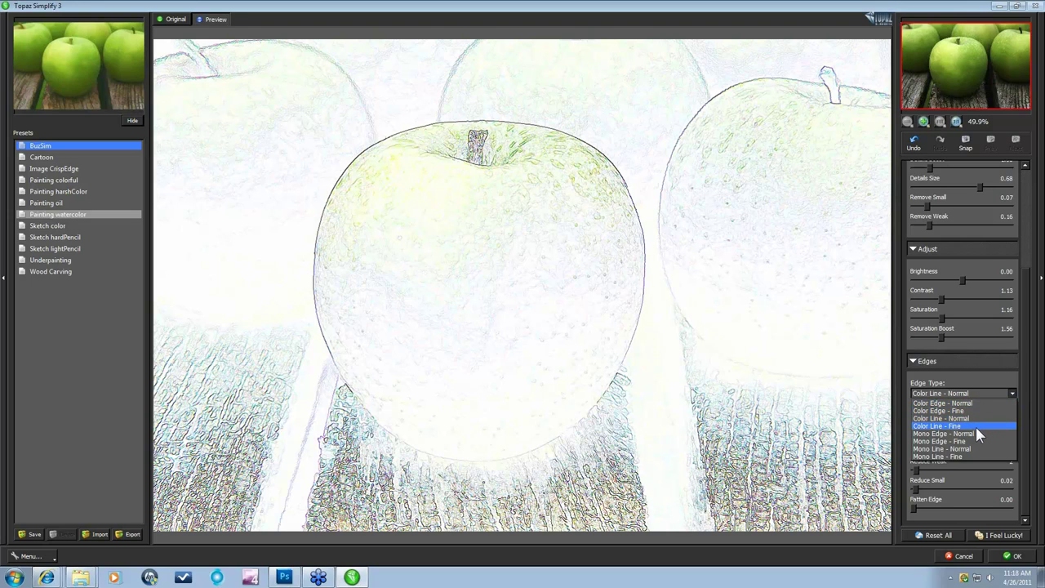
{"action": "left_click", "coordinate": [968, 426]}
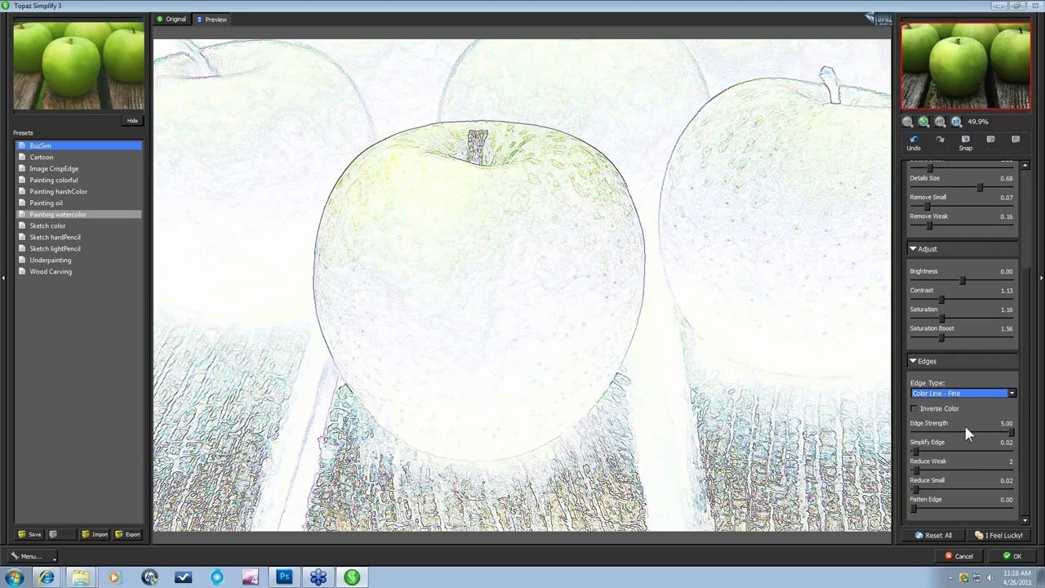
Try the Mono Edge - Normal and Mono Line - Normal edge types, previewing the latter with Inverse Color on and off.
{"action": "left_click", "coordinate": [1012, 393]}
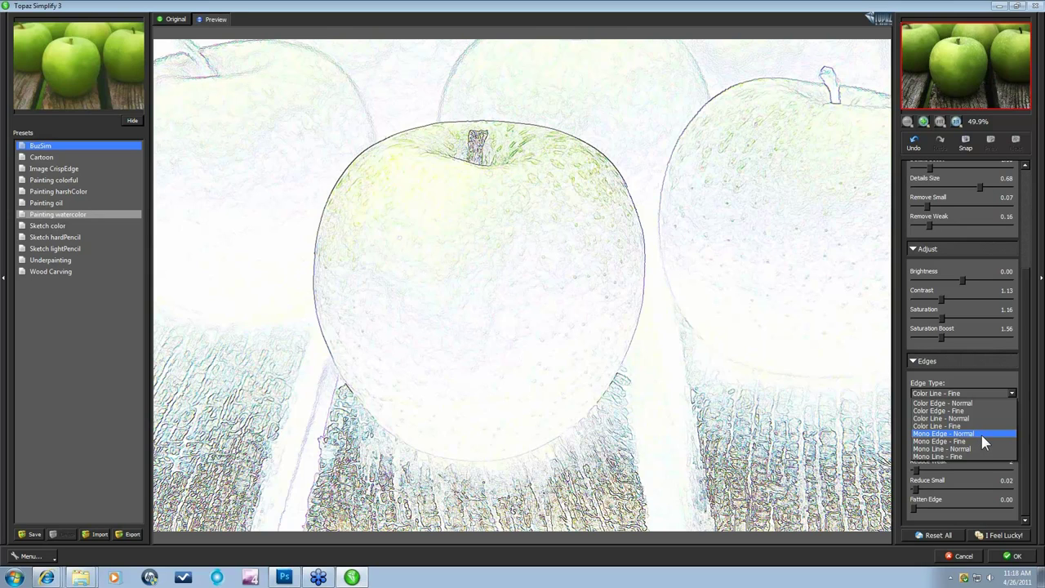
{"action": "left_click", "coordinate": [981, 430]}
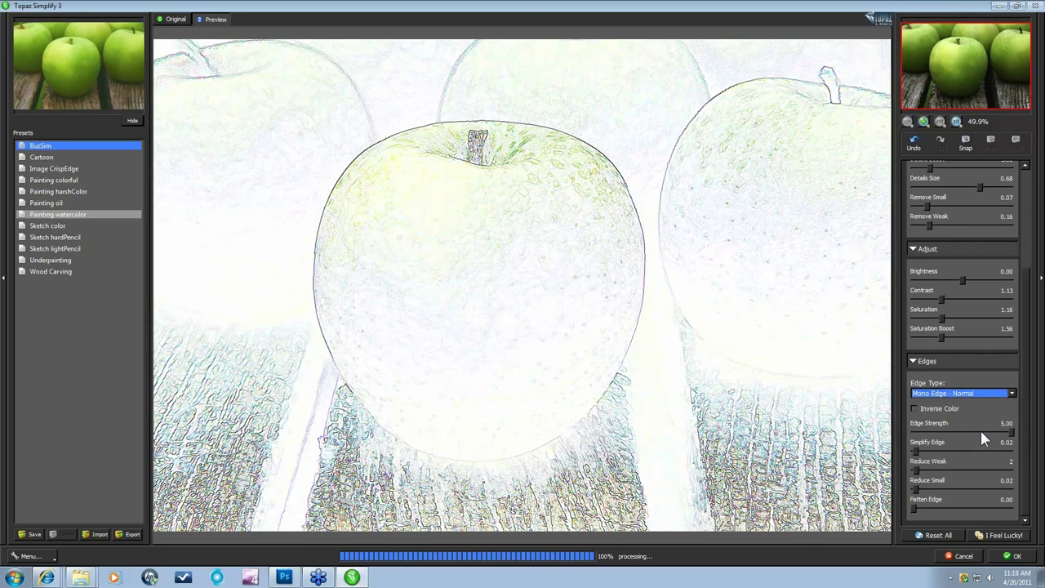
{"action": "left_click", "coordinate": [1013, 394]}
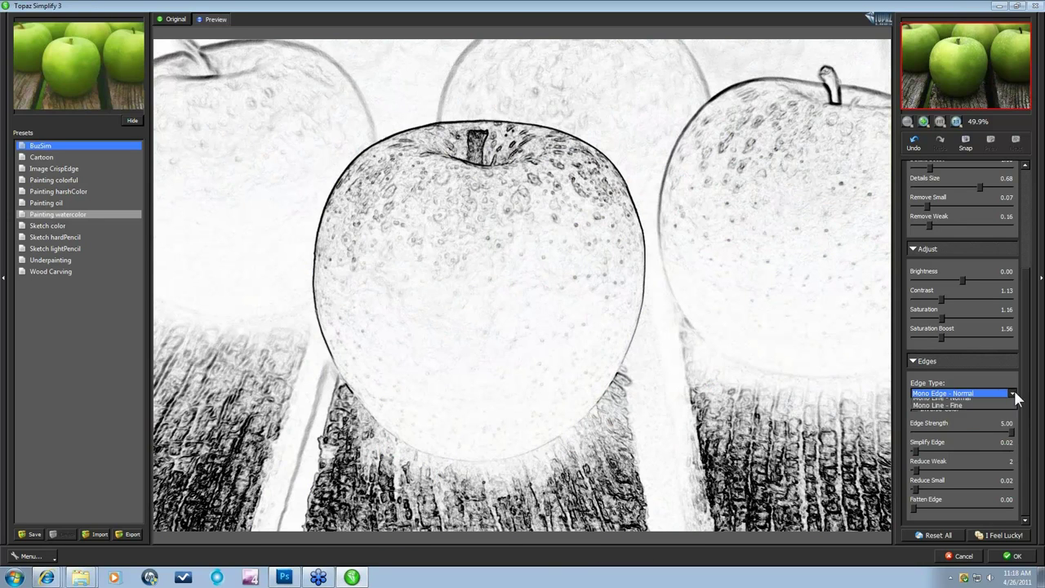
{"action": "left_click", "coordinate": [973, 449]}
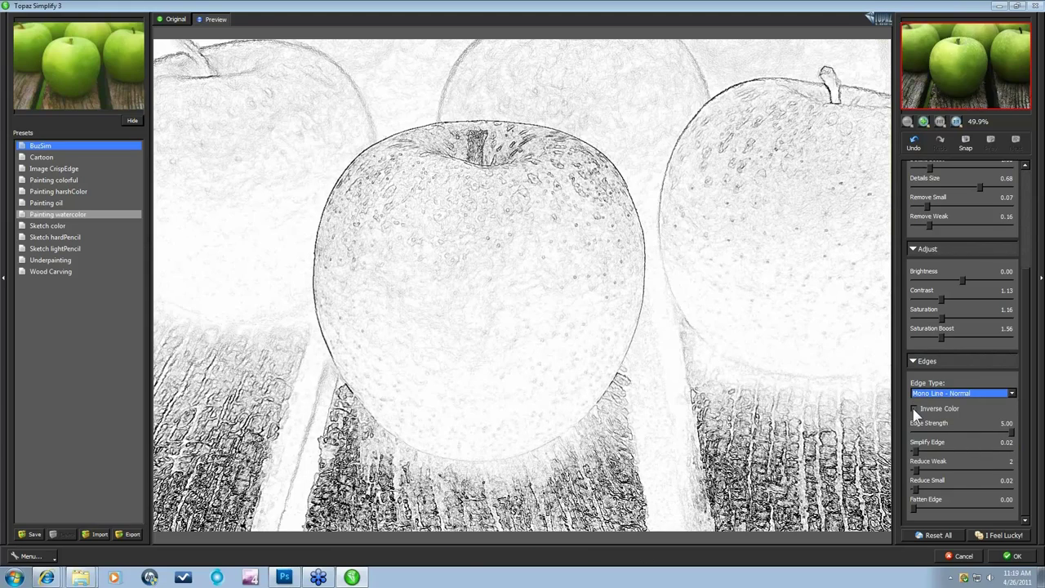
{"action": "left_click", "coordinate": [915, 411]}
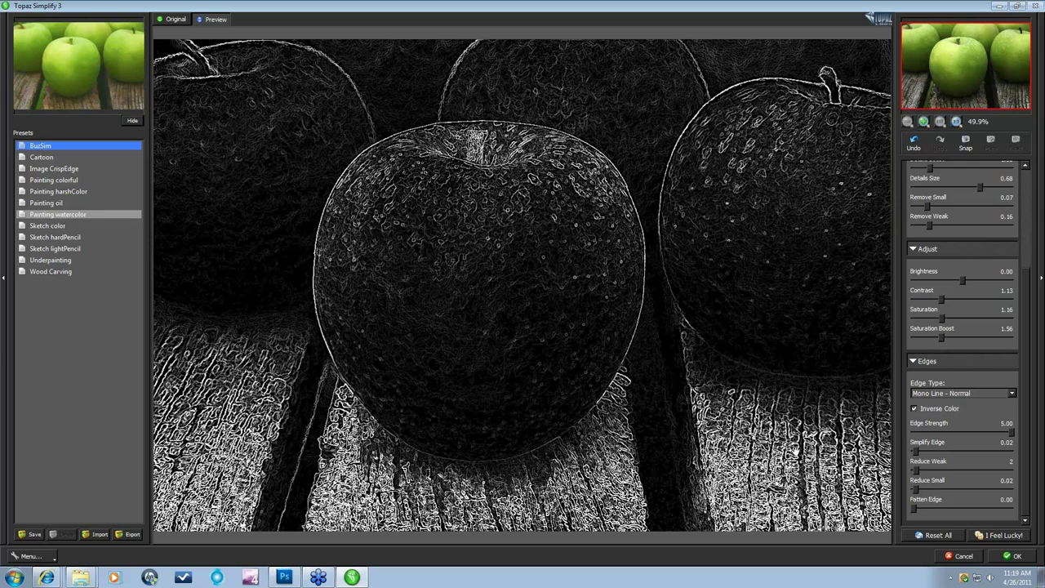
{"action": "left_click", "coordinate": [915, 409]}
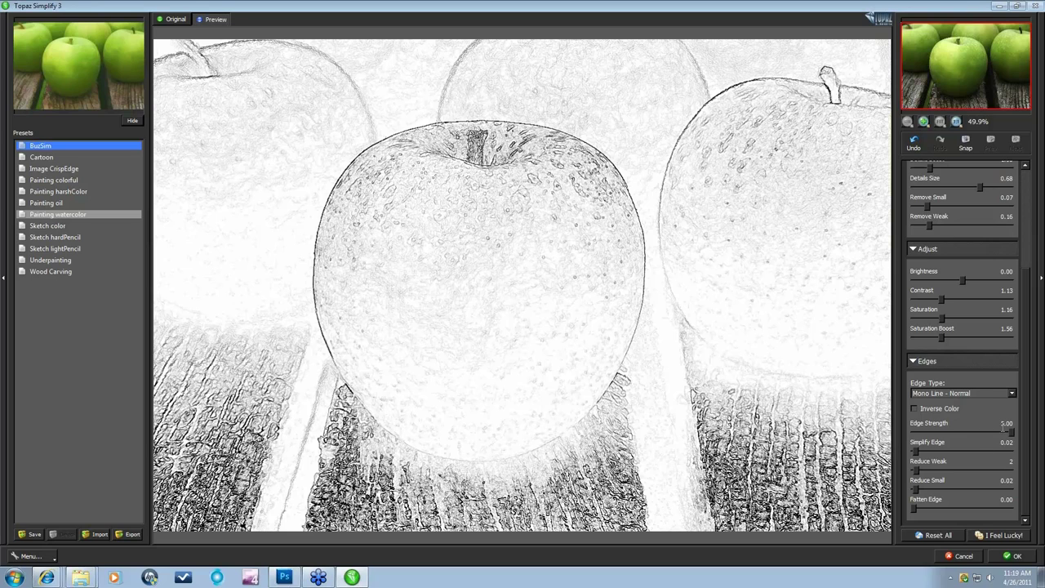
Set the Edge Type to Color Edge - Normal, with Edge Strength 4.19 and Simplify Edge 0.53.
{"action": "left_click", "coordinate": [1012, 393]}
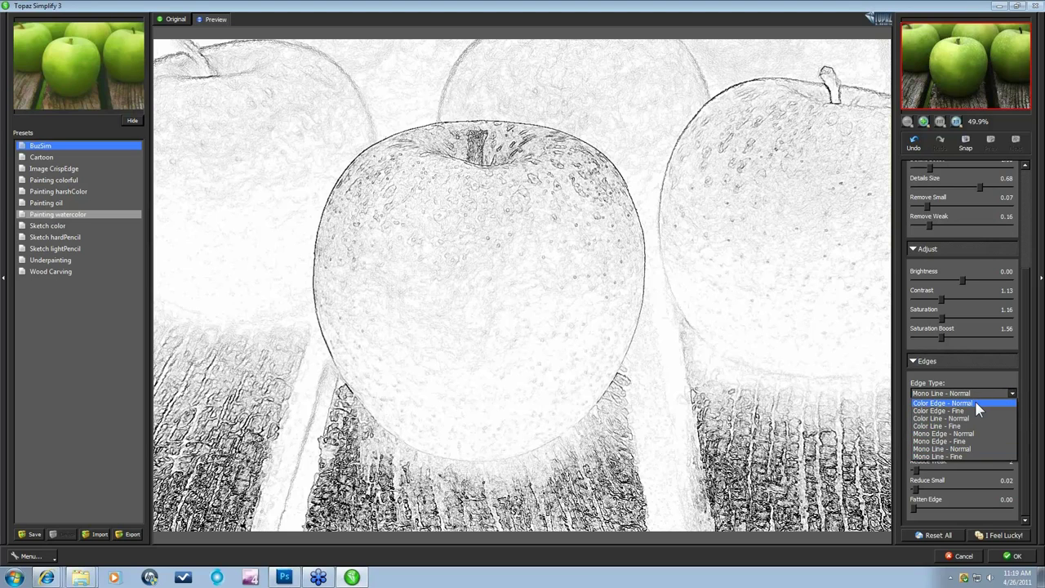
{"action": "left_click", "coordinate": [974, 398]}
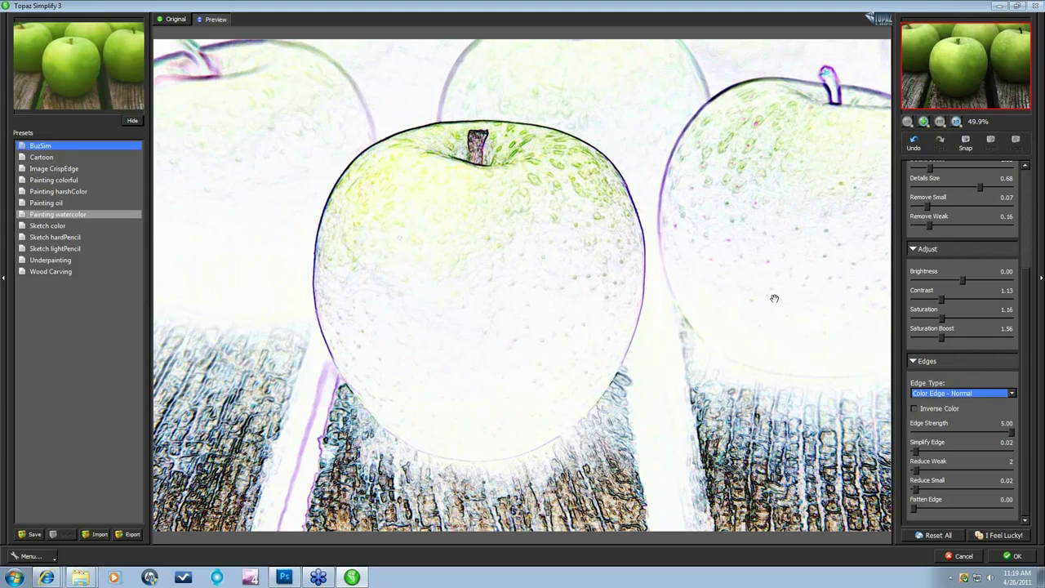
{"action": "left_click", "coordinate": [1010, 433]}
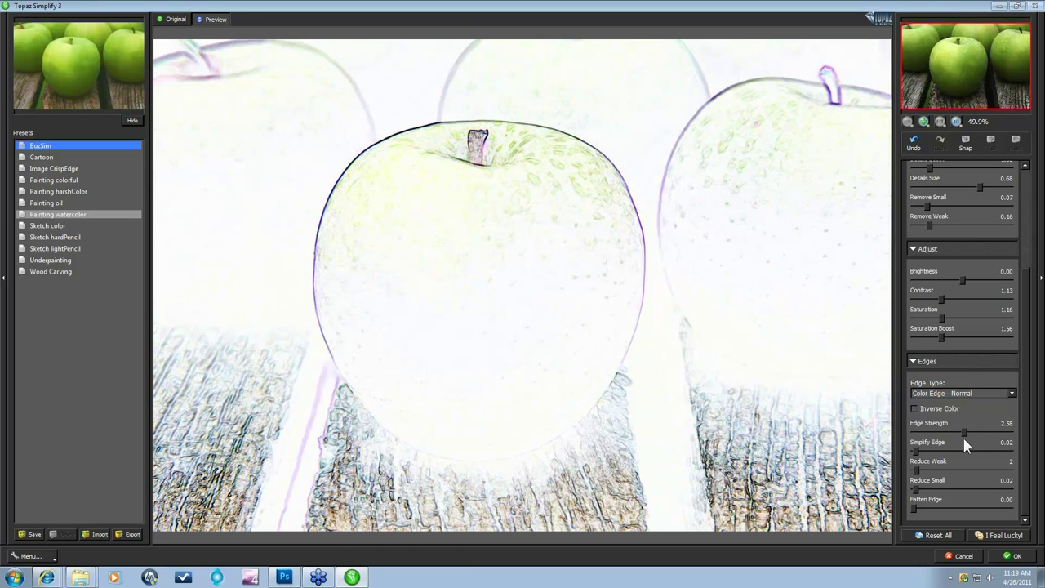
{"action": "left_click_drag", "start_coordinate": [966, 441], "coordinate": [994, 424]}
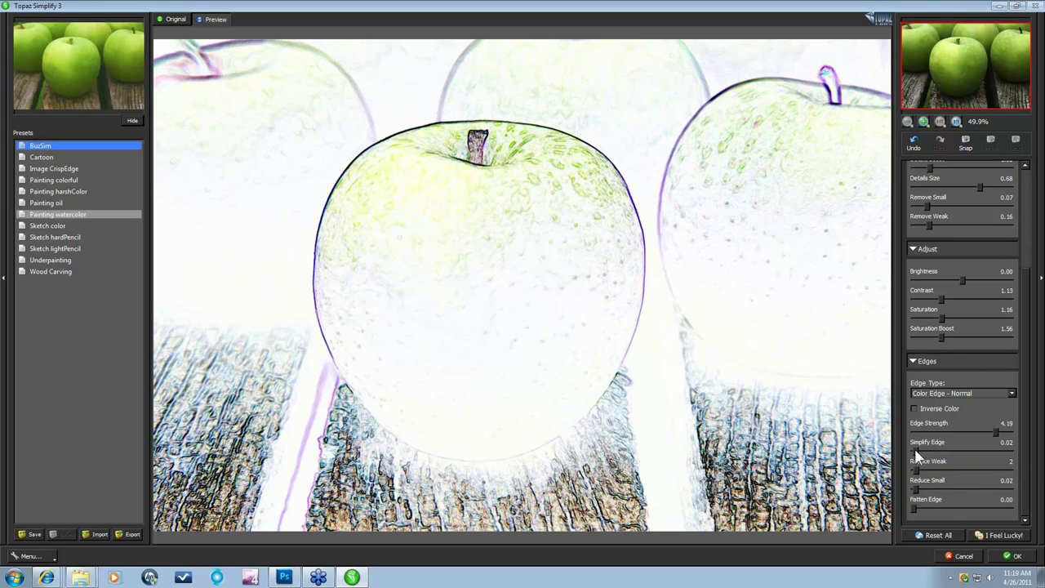
{"action": "left_click_drag", "start_coordinate": [941, 450], "coordinate": [970, 457]}
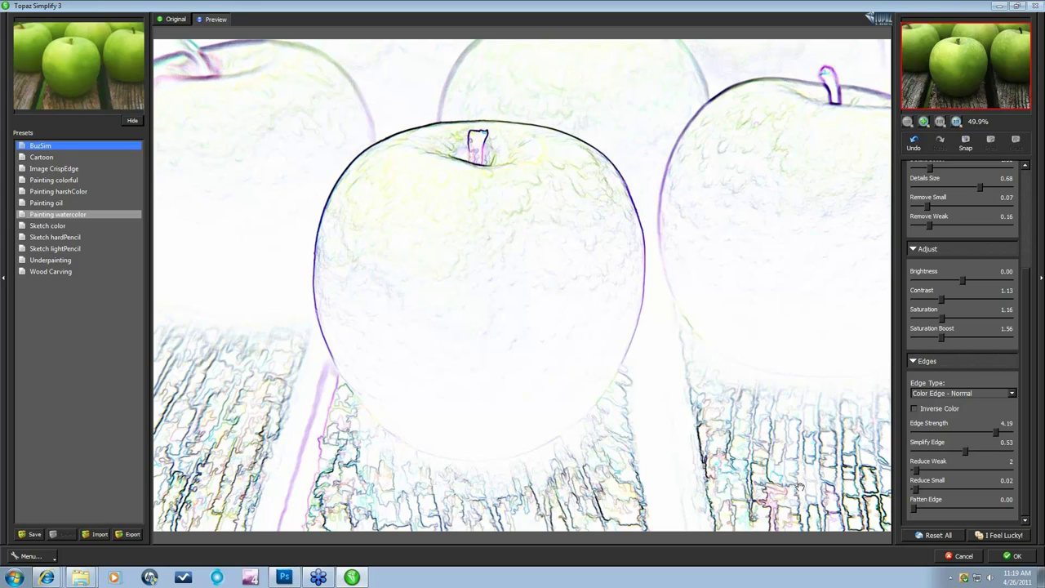
Refine the apple outlines with Simplify Edge 0.53, Reduce Weak 9, Reduce Small 0.17 and Fatten Edge 6.72.
{"action": "left_click", "coordinate": [977, 453]}
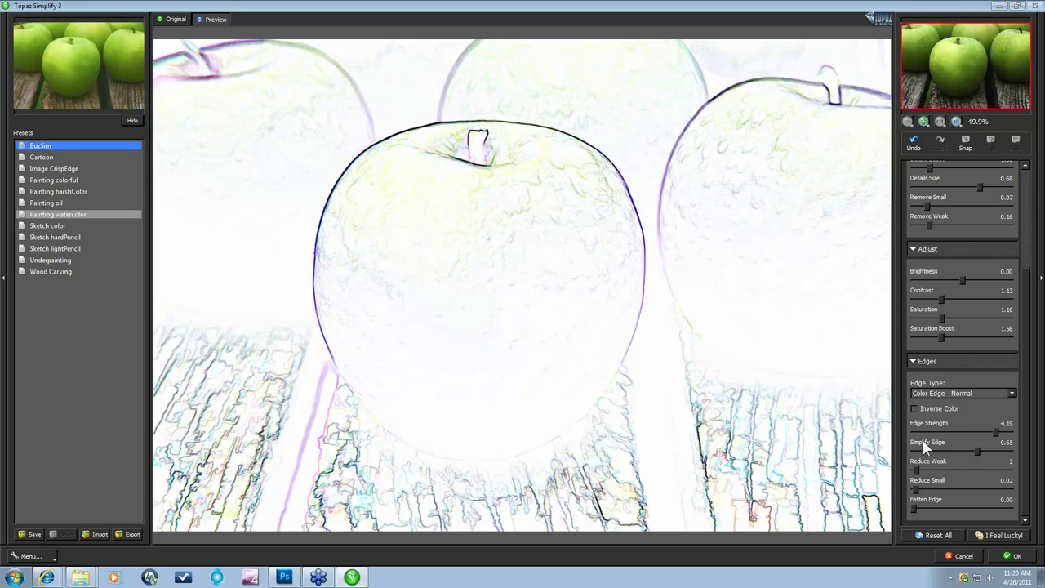
{"action": "left_click_drag", "start_coordinate": [984, 459], "coordinate": [965, 455]}
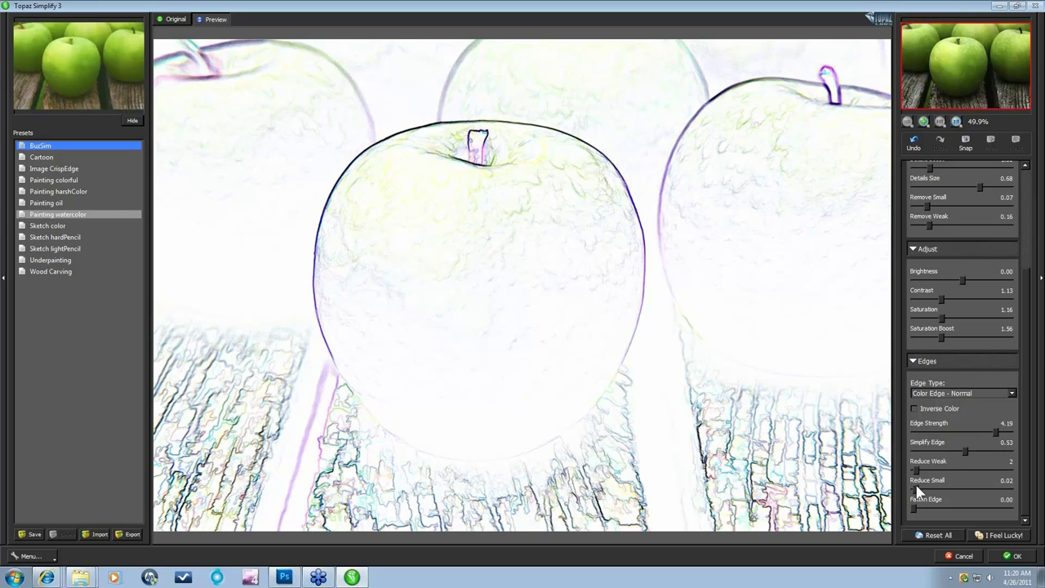
{"action": "mouse_move", "coordinate": [917, 477]}
{"action": "left_mouse_down"}
{"action": "mouse_move", "coordinate": [929, 478]}
{"action": "mouse_move", "coordinate": [922, 467]}
{"action": "left_mouse_up"}
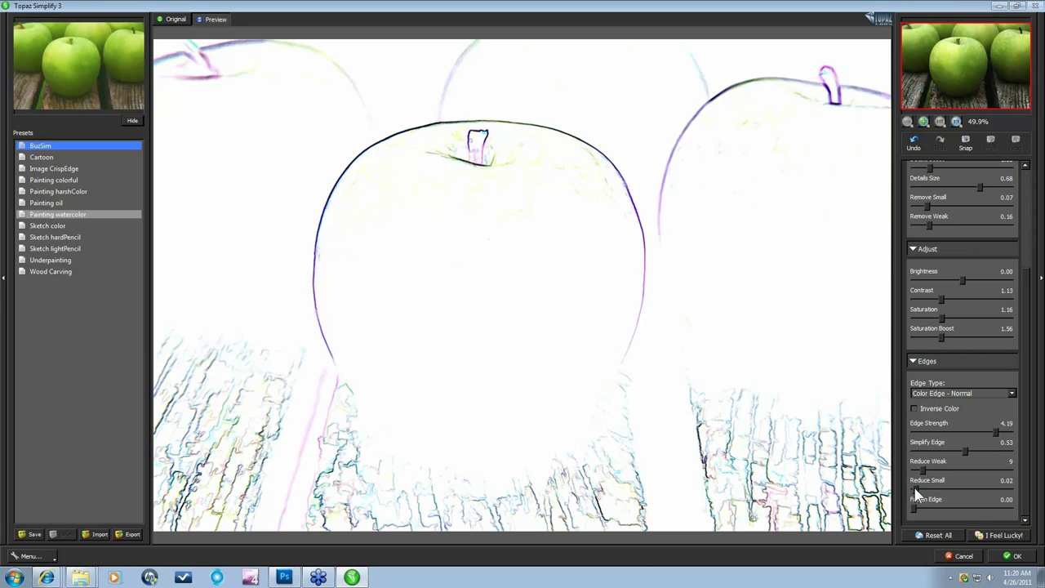
{"action": "mouse_move", "coordinate": [916, 490]}
{"action": "left_mouse_down"}
{"action": "mouse_move", "coordinate": [929, 490]}
{"action": "mouse_move", "coordinate": [927, 477]}
{"action": "left_mouse_up"}
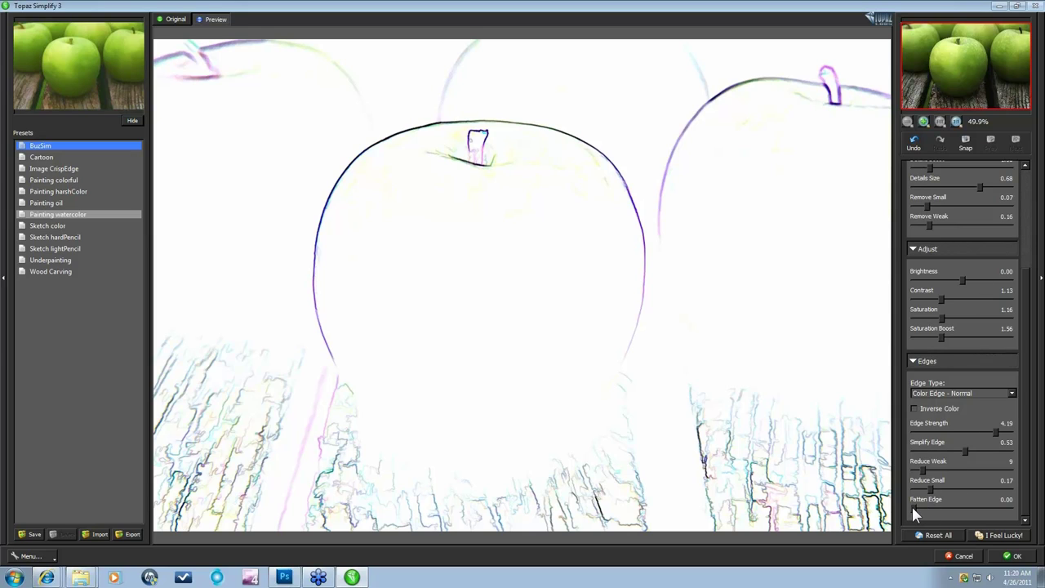
{"action": "left_click_drag", "start_coordinate": [913, 504], "coordinate": [925, 505]}
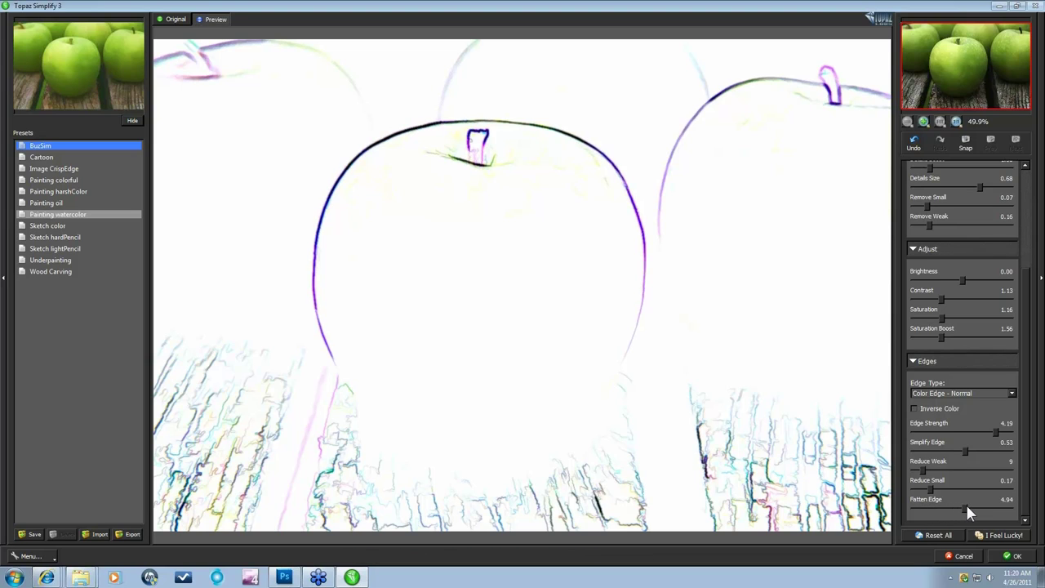
{"action": "left_click_drag", "start_coordinate": [969, 512], "coordinate": [978, 512]}
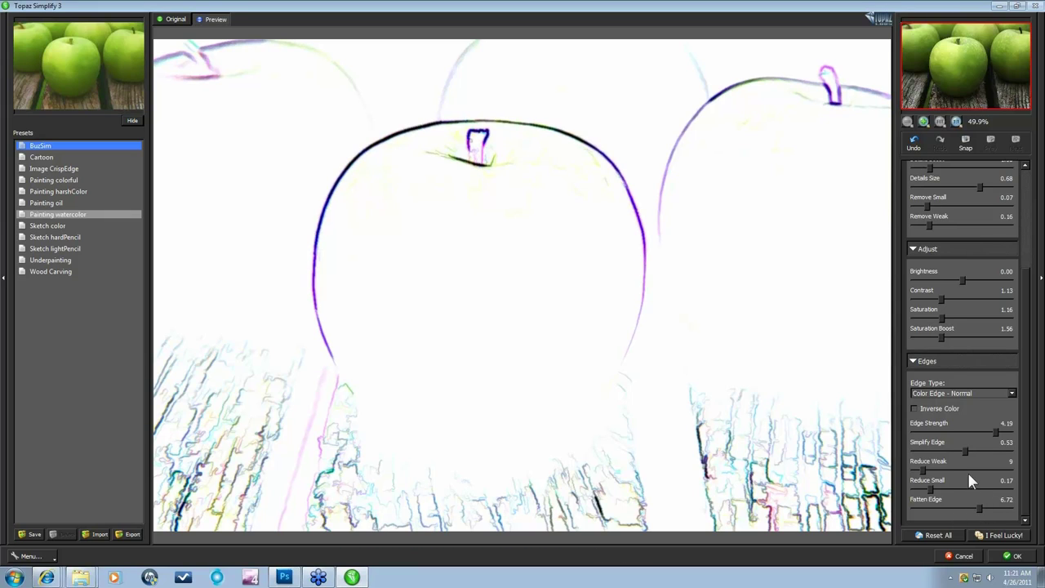
Reset all filter settings and try the BuzSim and Cartoon presets on the apples.
{"action": "left_click", "coordinate": [936, 534]}
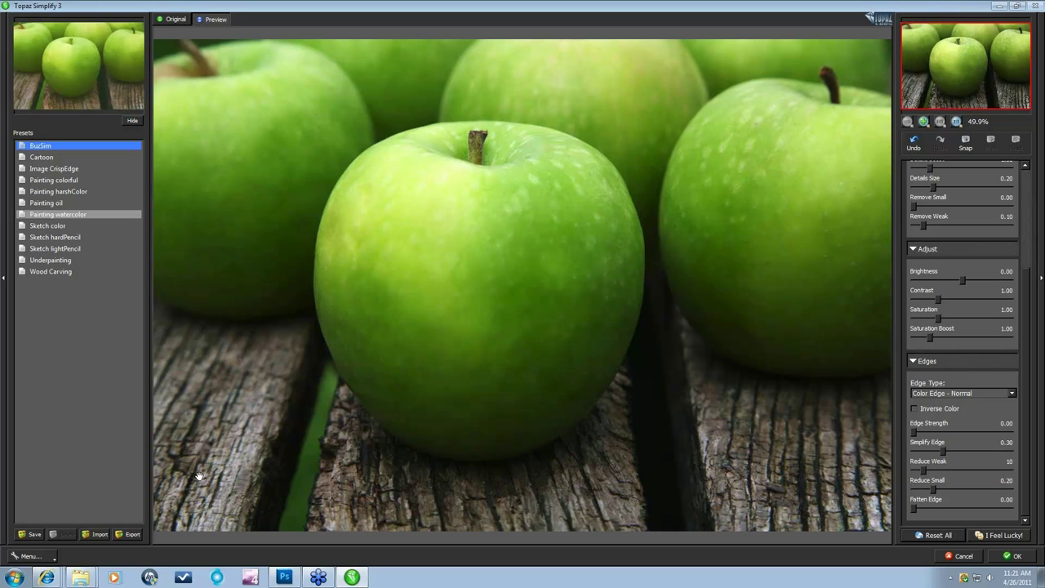
{"action": "left_click", "coordinate": [40, 146]}
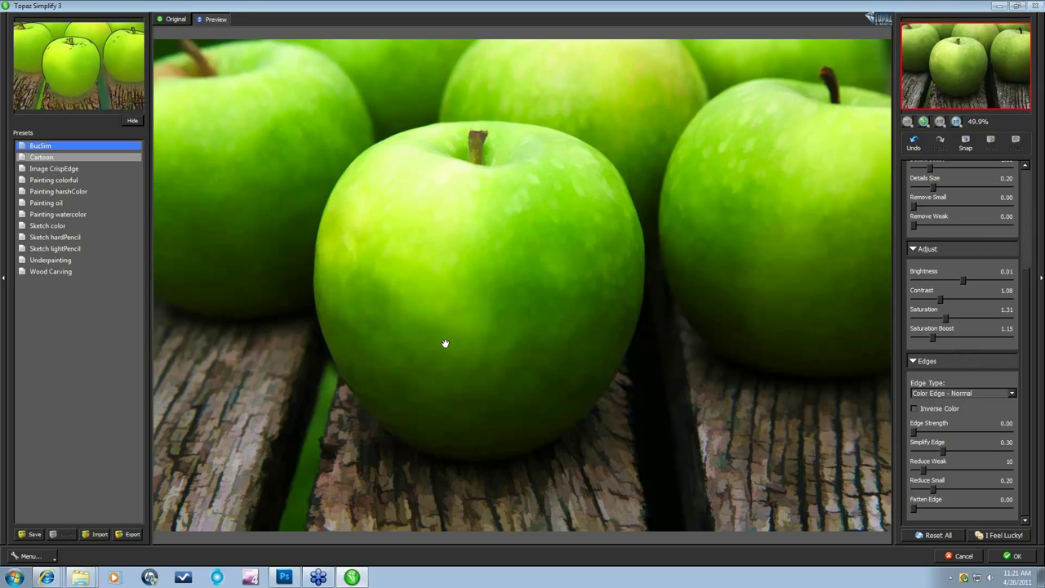
{"action": "left_click", "coordinate": [52, 154]}
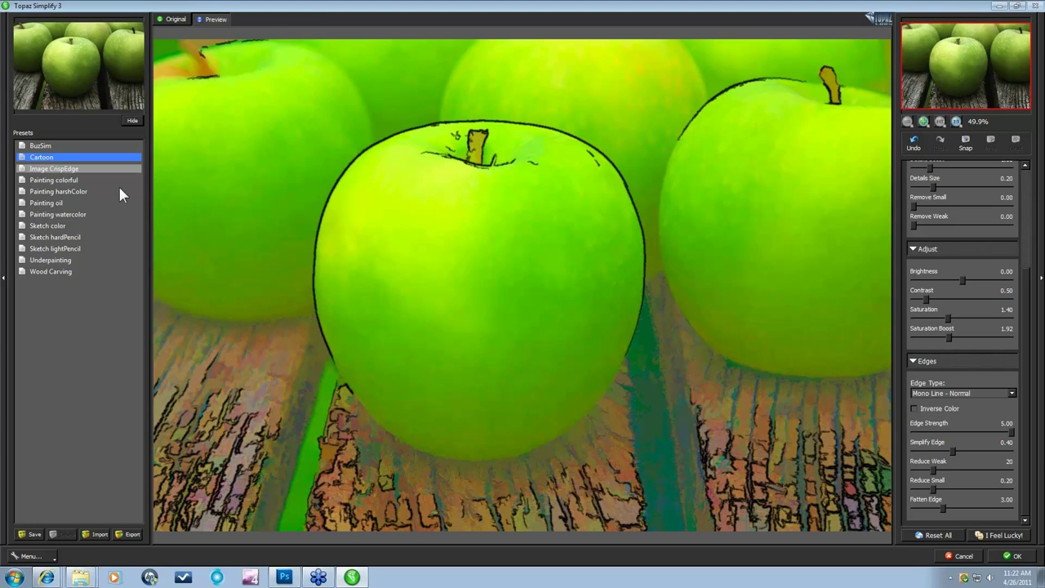
Try the Image CrispEdge preset, compare it with the original, and inspect the front apple and wood at 100% zoom.
{"action": "left_click", "coordinate": [55, 172]}
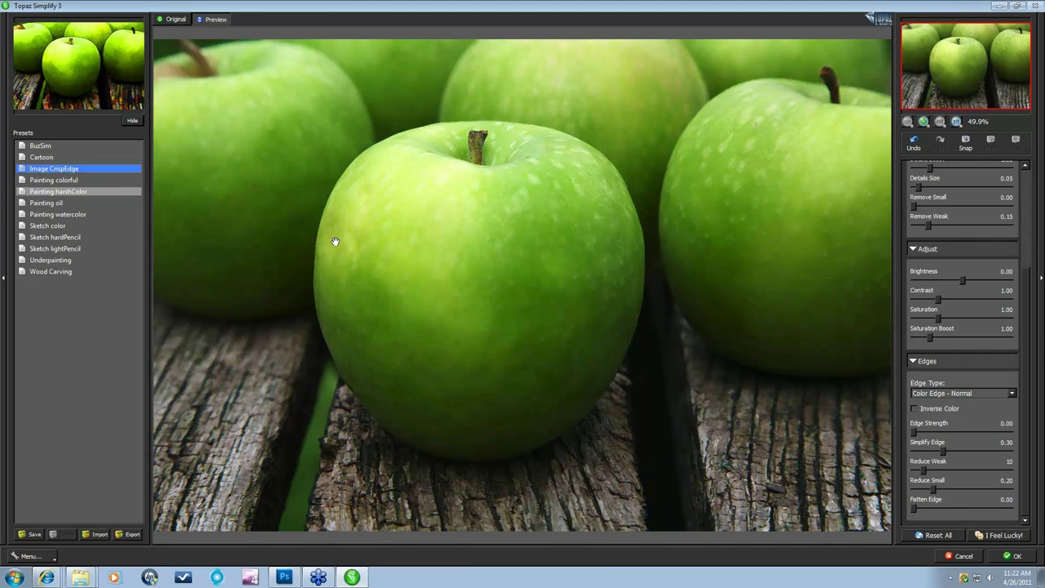
{"action": "left_click", "coordinate": [409, 264]}
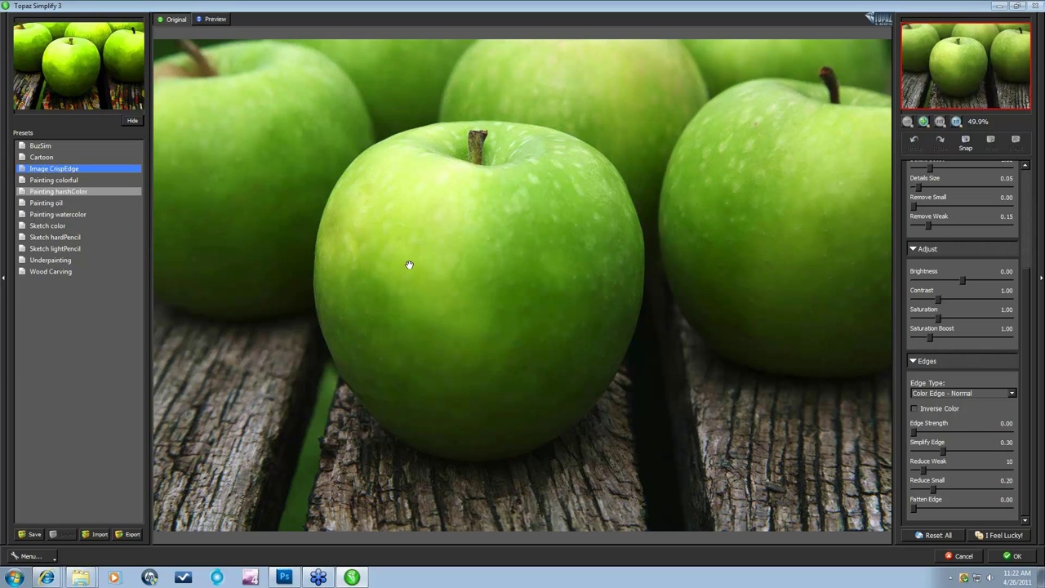
{"action": "left_click", "coordinate": [409, 264]}
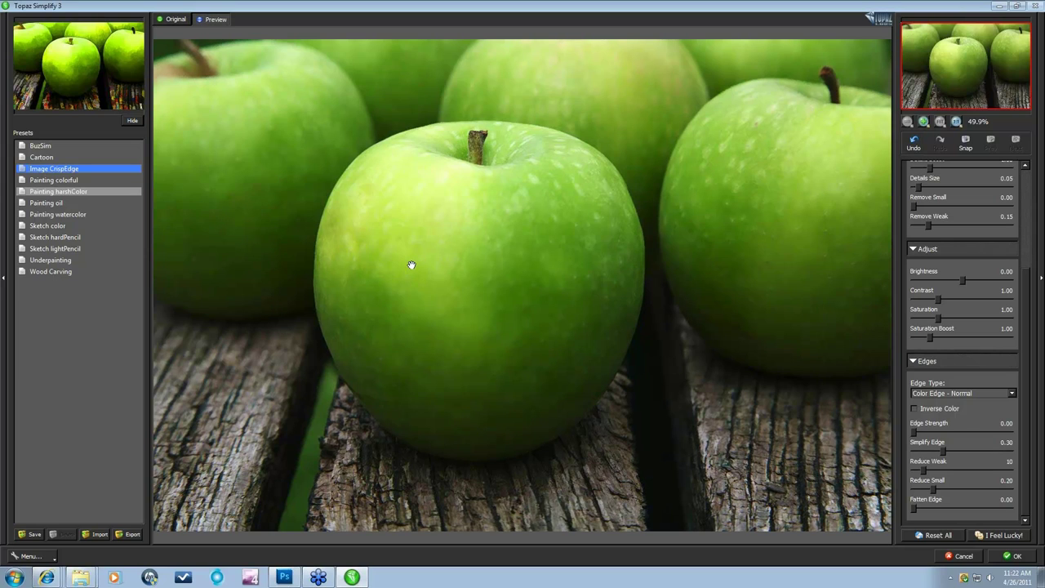
{"action": "left_click", "coordinate": [957, 120]}
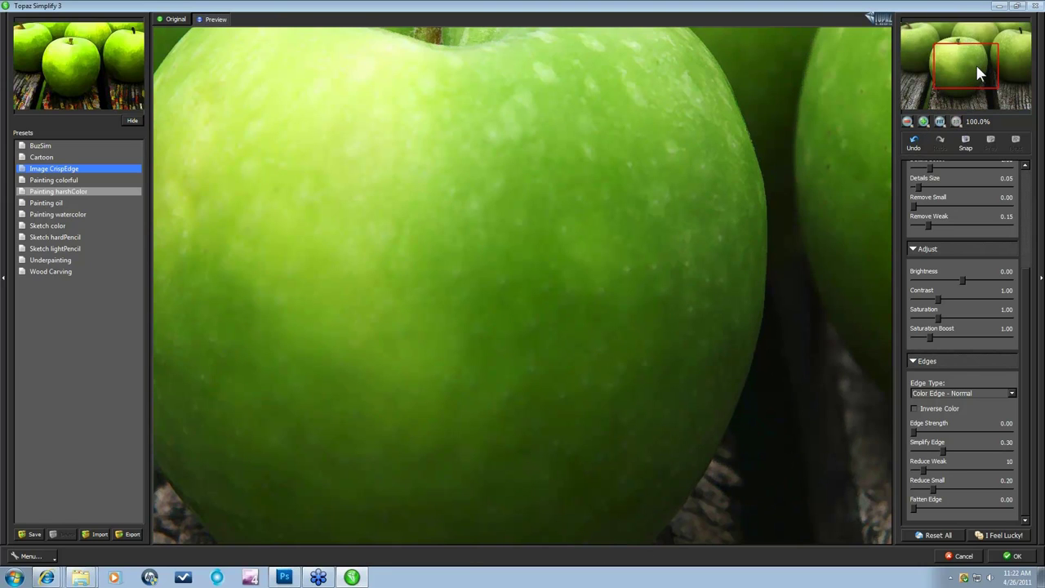
{"action": "left_click_drag", "start_coordinate": [976, 65], "coordinate": [985, 84]}
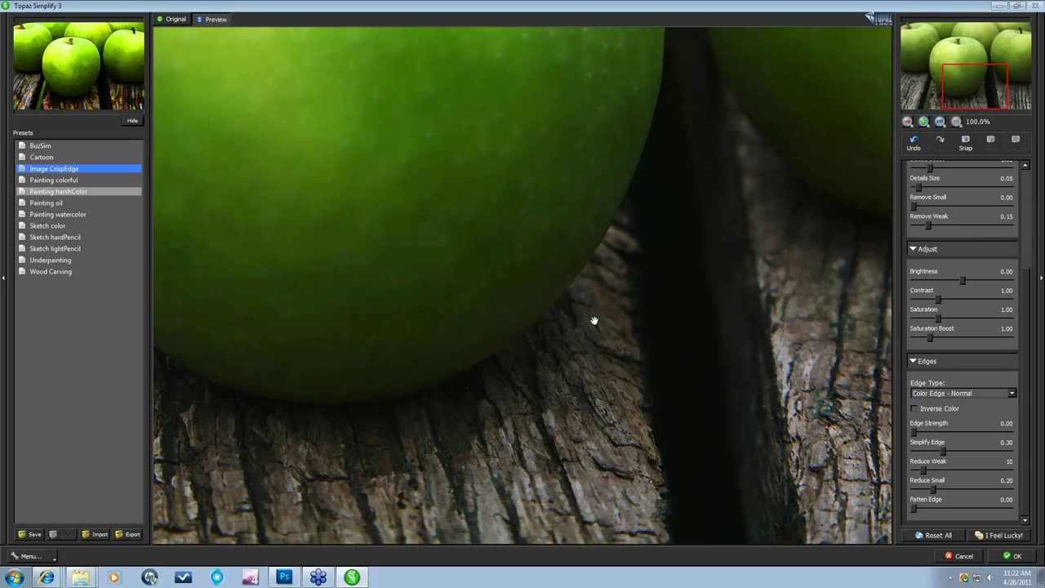
{"action": "left_click", "coordinate": [574, 419]}
{"action": "scroll", "coordinate": [1021, 252], "scroll_direction": "up", "scroll_amount": 3}
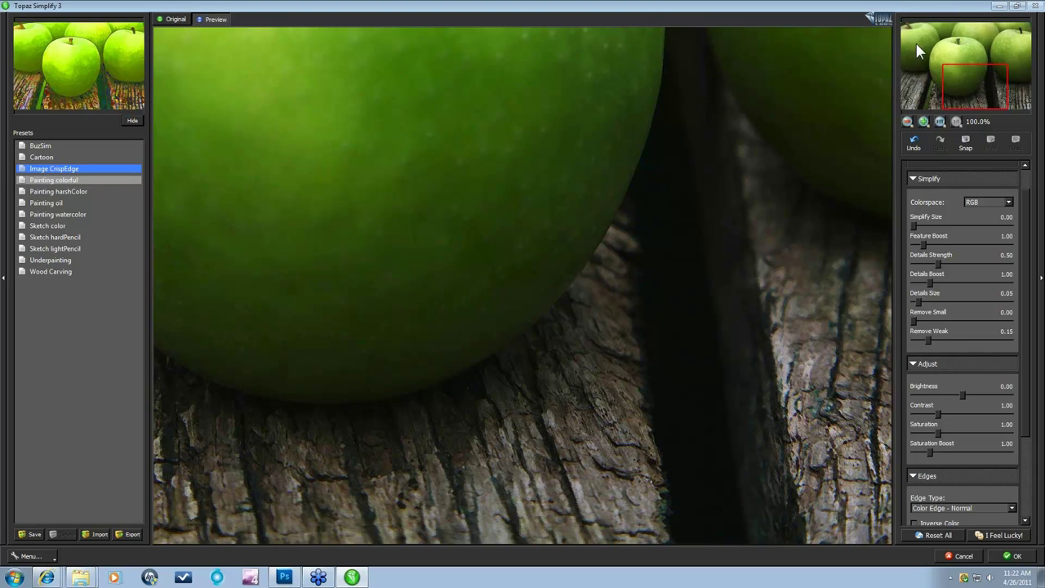
{"action": "left_click", "coordinate": [941, 121]}
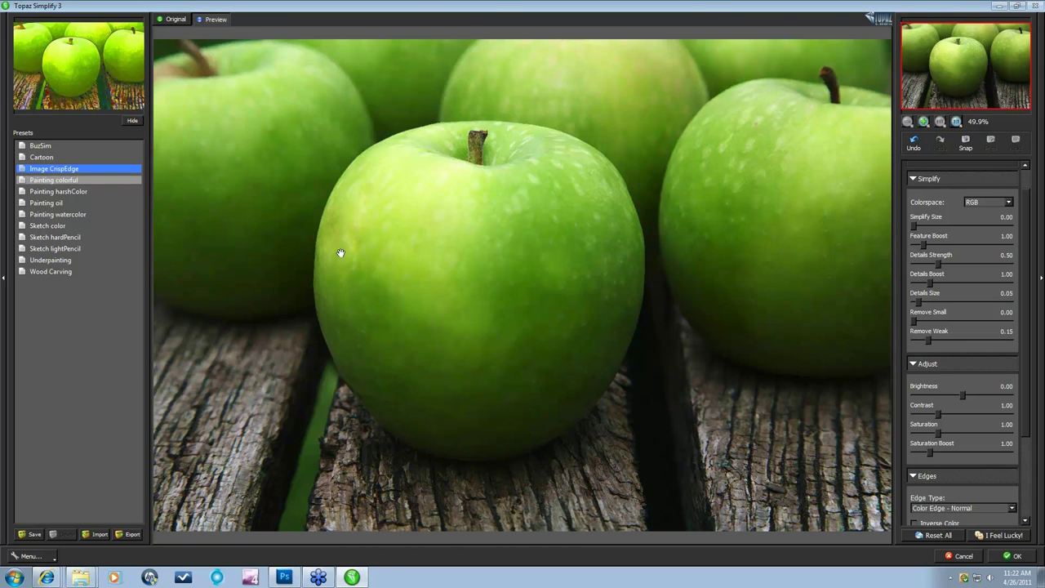
Try the Painting colorful preset, comparing the YCbCr colorspace with RGB.
{"action": "left_click", "coordinate": [58, 181]}
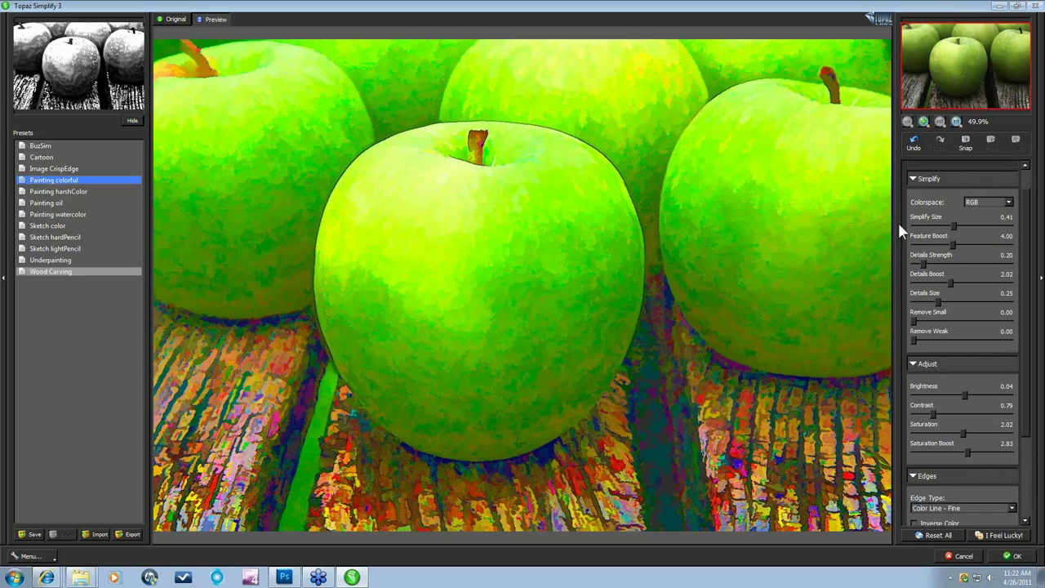
{"action": "left_click", "coordinate": [1010, 204]}
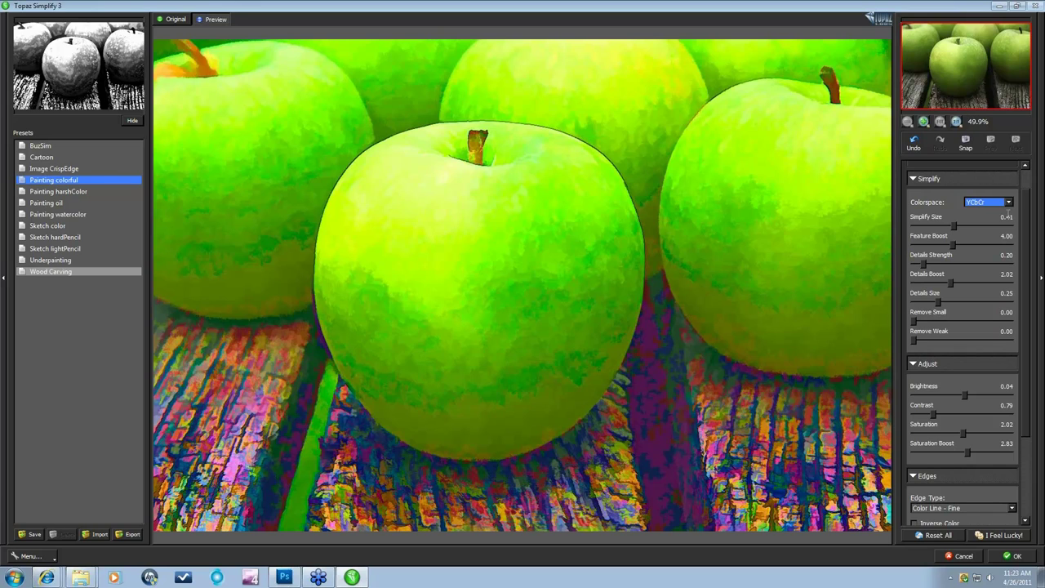
{"action": "left_click", "coordinate": [1010, 202]}
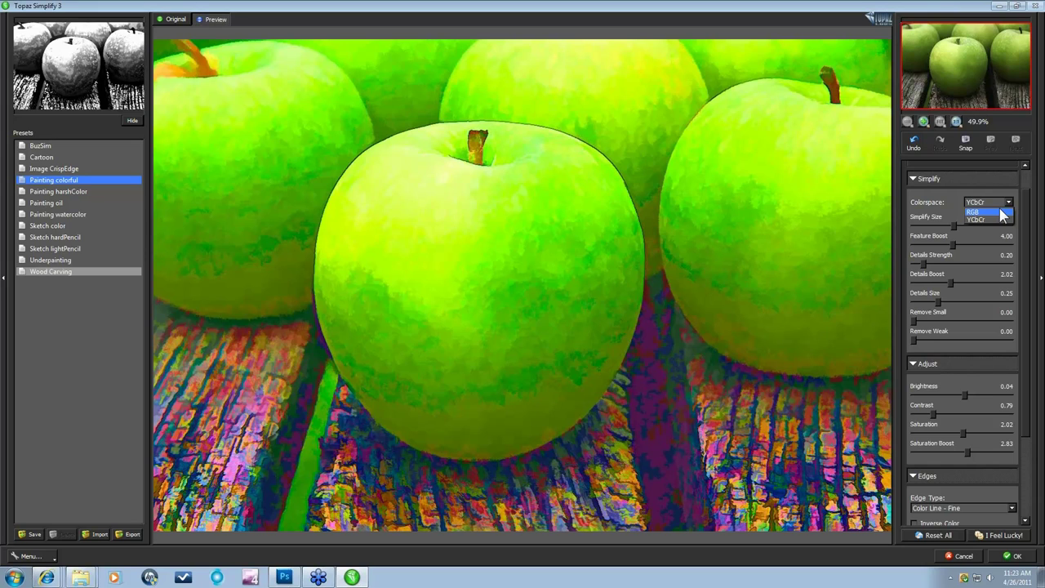
{"action": "left_click", "coordinate": [1003, 214]}
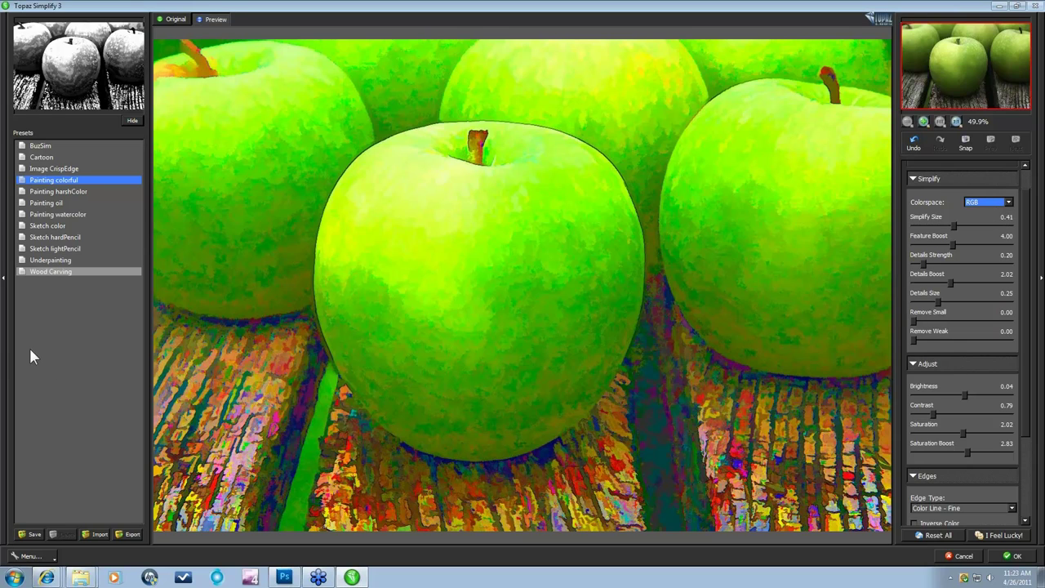
Try the Painting harshColor preset, switching the colorspace to YCbCr and back to RGB.
{"action": "left_click", "coordinate": [49, 193]}
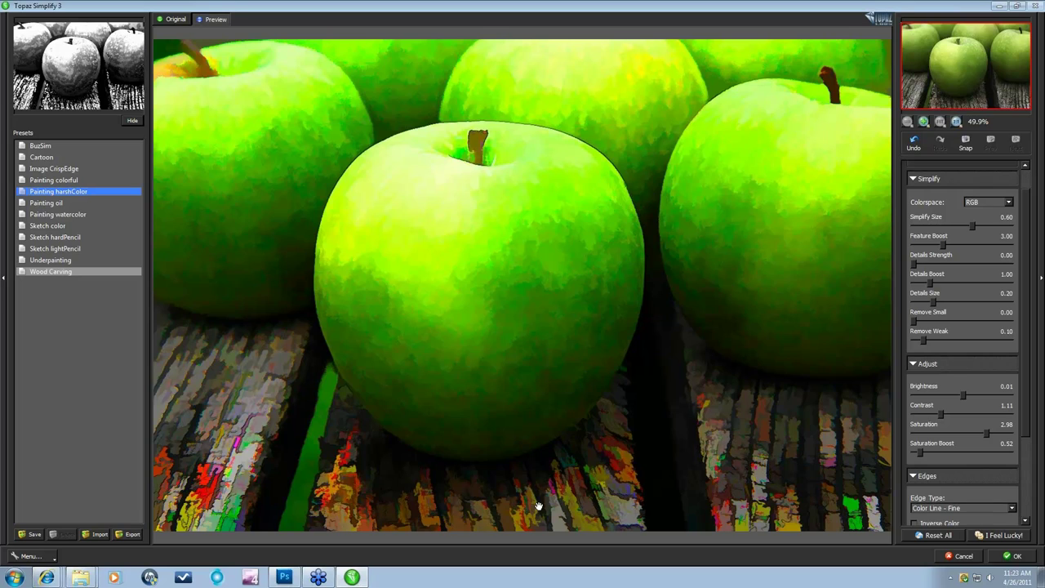
{"action": "left_click", "coordinate": [1009, 203]}
{"action": "left_click", "coordinate": [997, 218]}
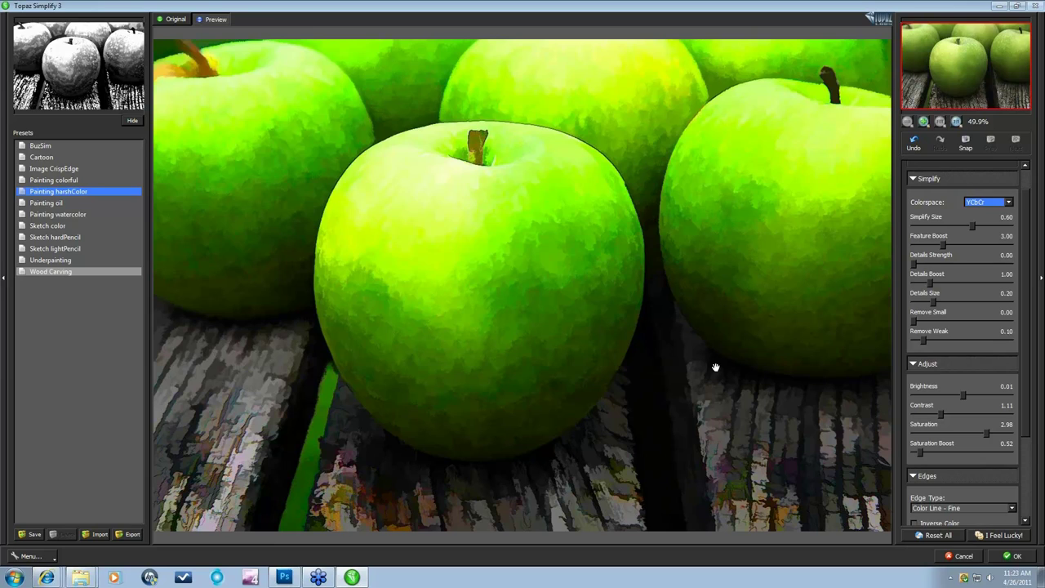
{"action": "left_click", "coordinate": [1008, 204]}
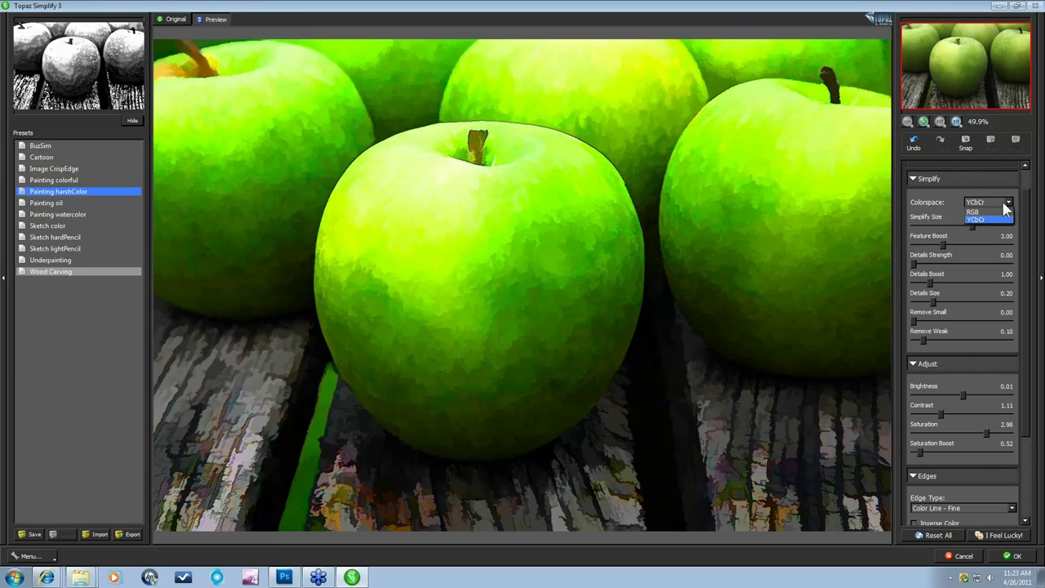
{"action": "left_click", "coordinate": [994, 211]}
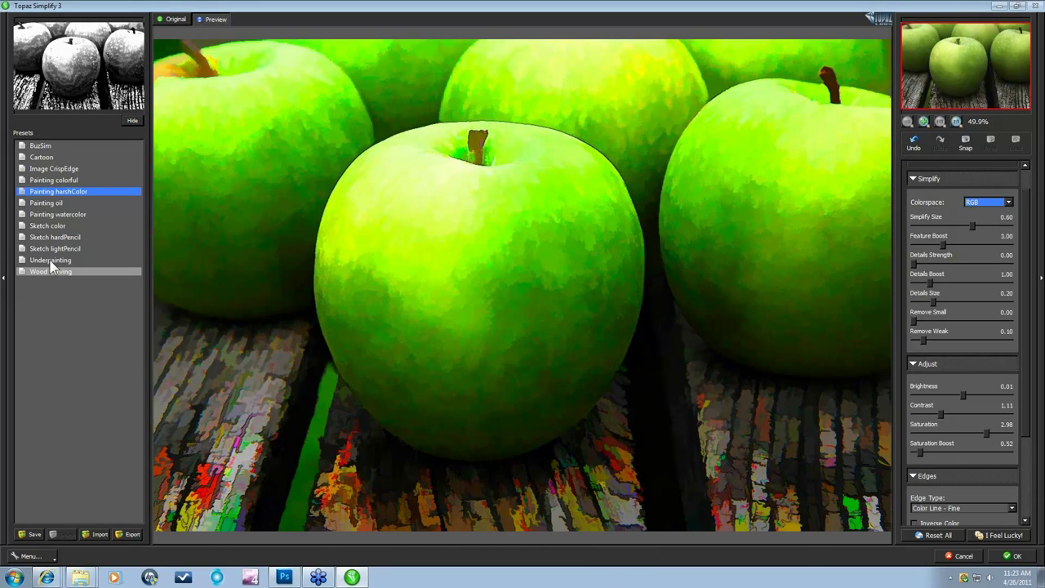
Try the Painting oil, Painting watercolor and Sketch color presets, and review the Edges settings of the last one.
{"action": "left_click", "coordinate": [49, 203]}
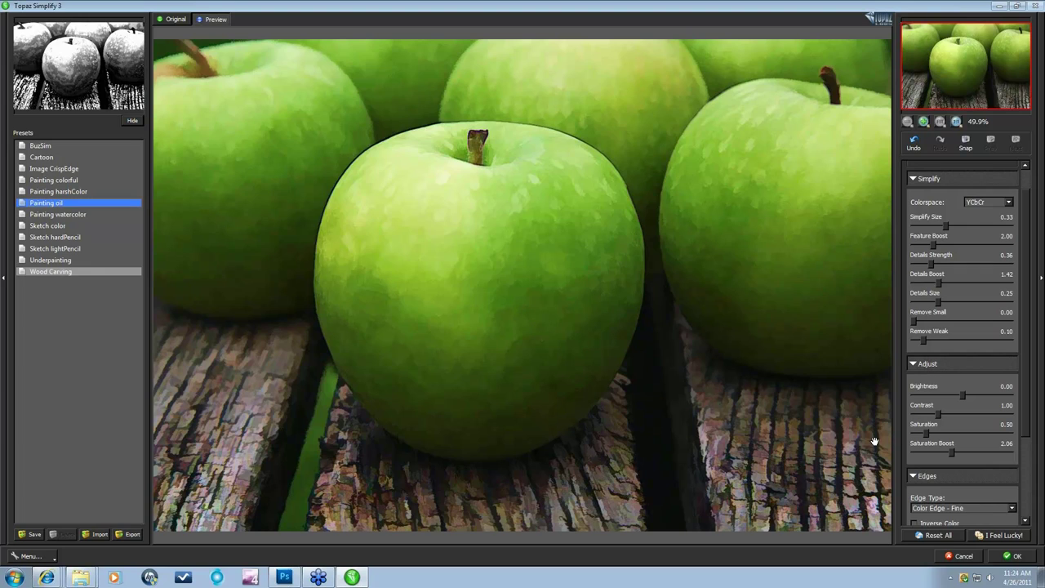
{"action": "left_click", "coordinate": [56, 214]}
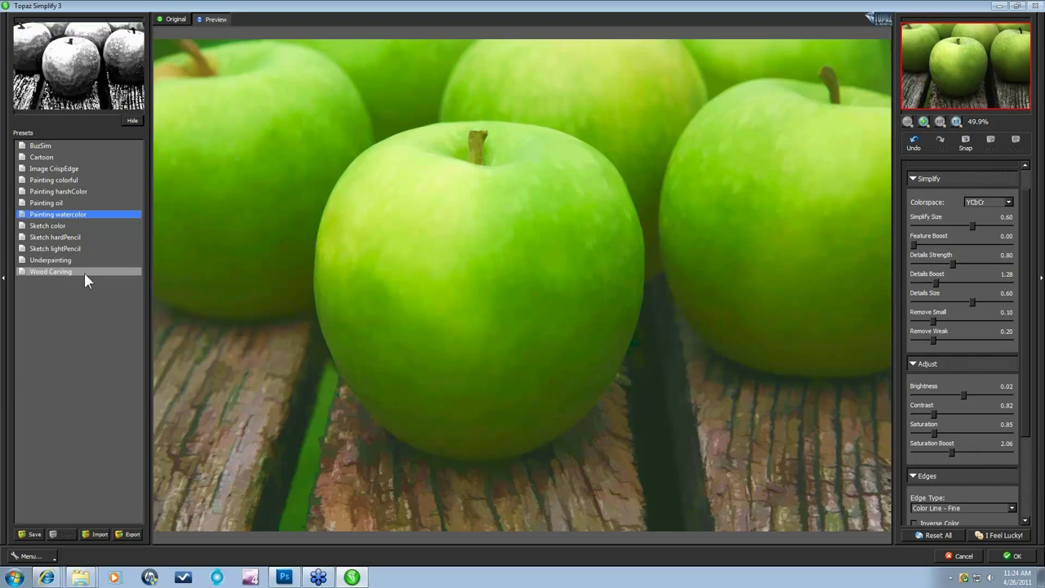
{"action": "left_click", "coordinate": [51, 226]}
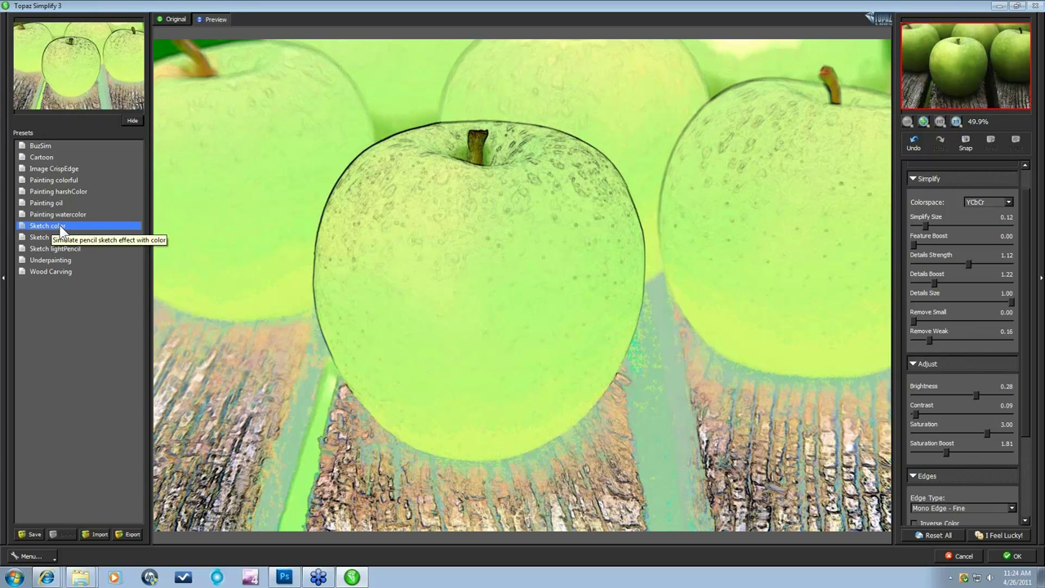
{"action": "left_click_drag", "start_coordinate": [1026, 394], "coordinate": [1026, 466]}
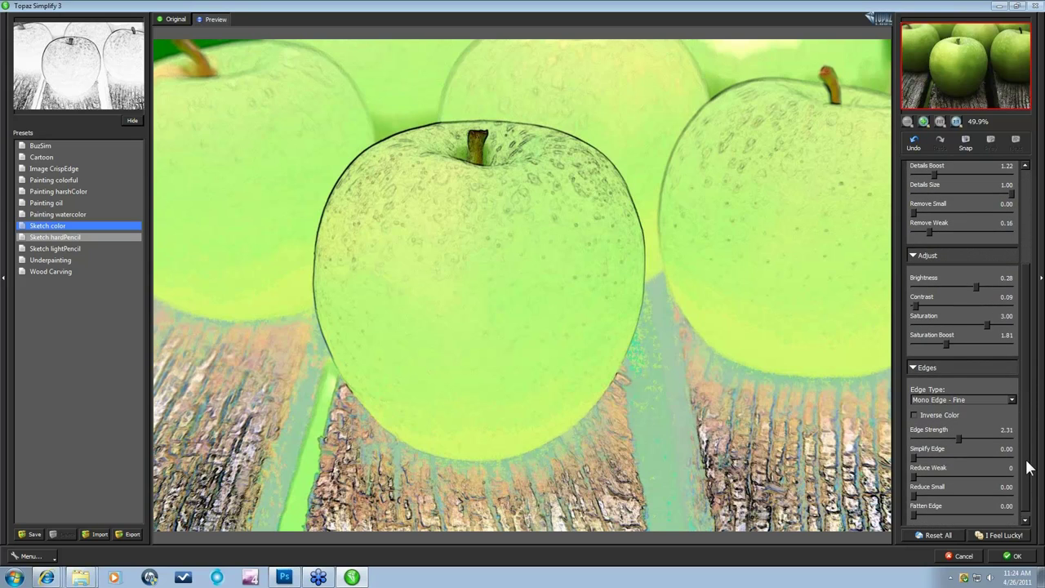
Try the Sketch hardPencil, Sketch lightPencil, Underpainting and Wood Carving presets, and cancel the filter without applying it.
{"action": "left_click", "coordinate": [49, 239]}
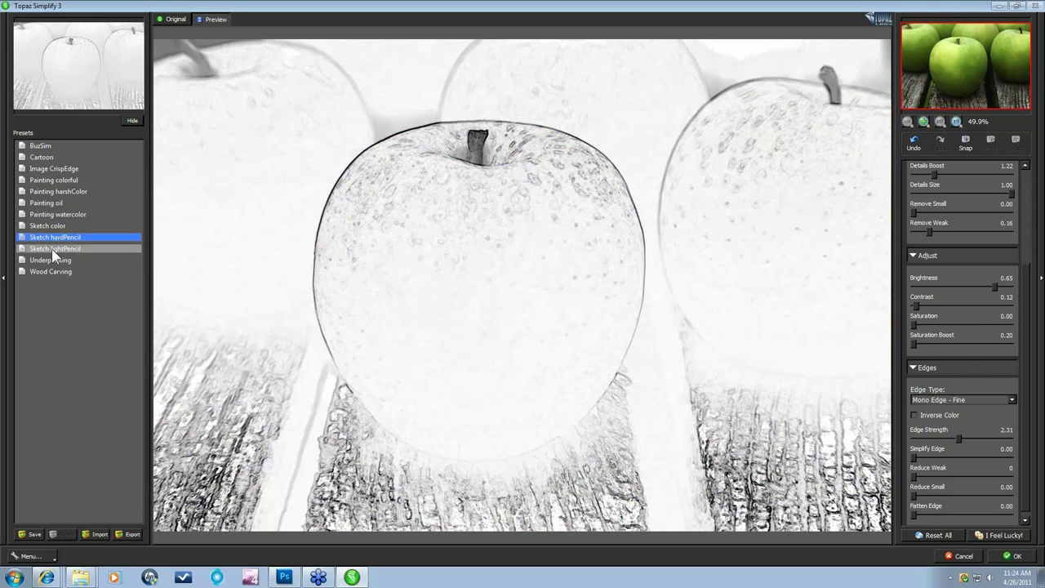
{"action": "left_click", "coordinate": [55, 250]}
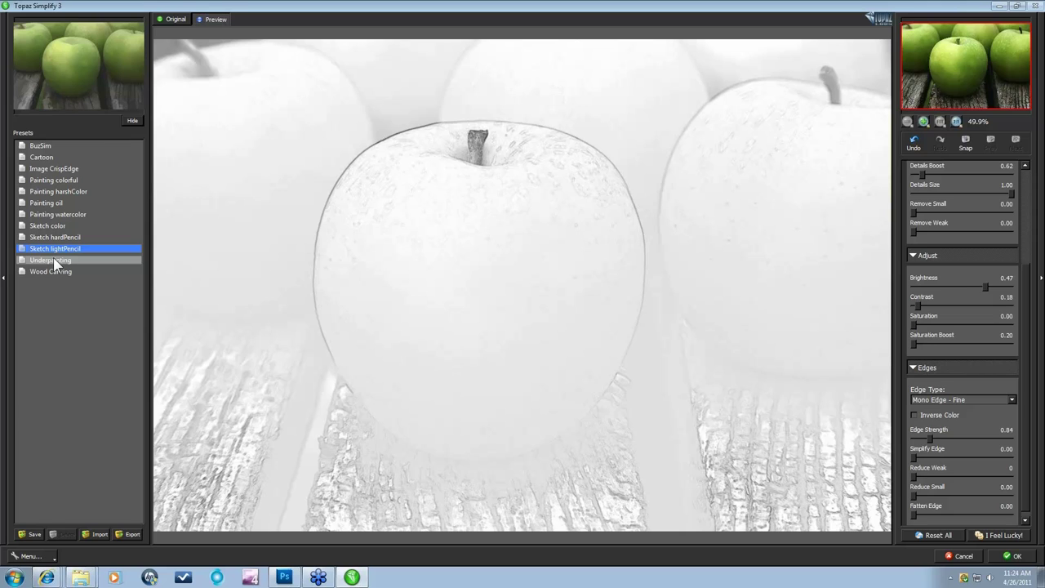
{"action": "left_click", "coordinate": [53, 258]}
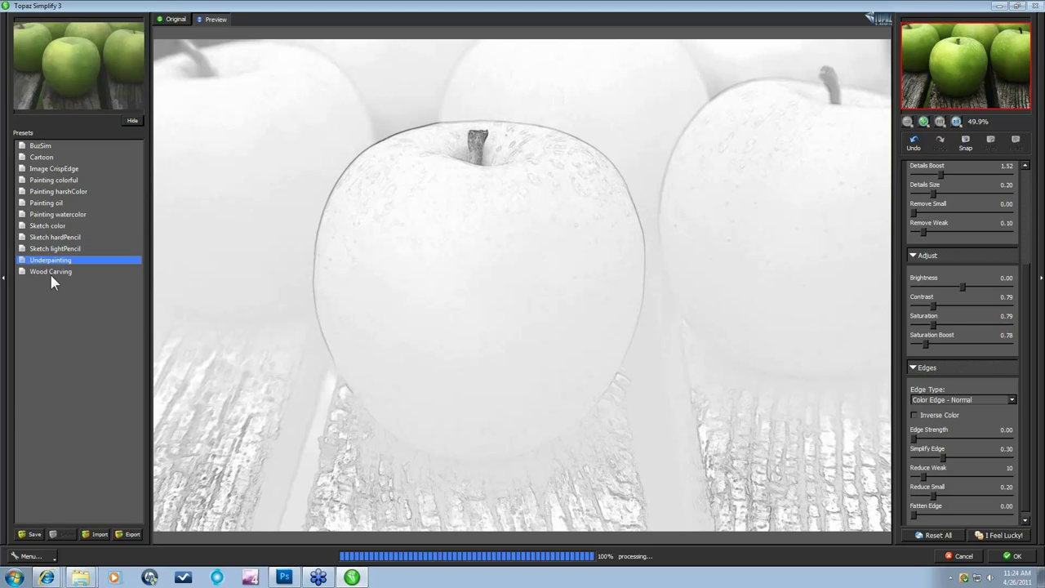
{"action": "left_click", "coordinate": [50, 271]}
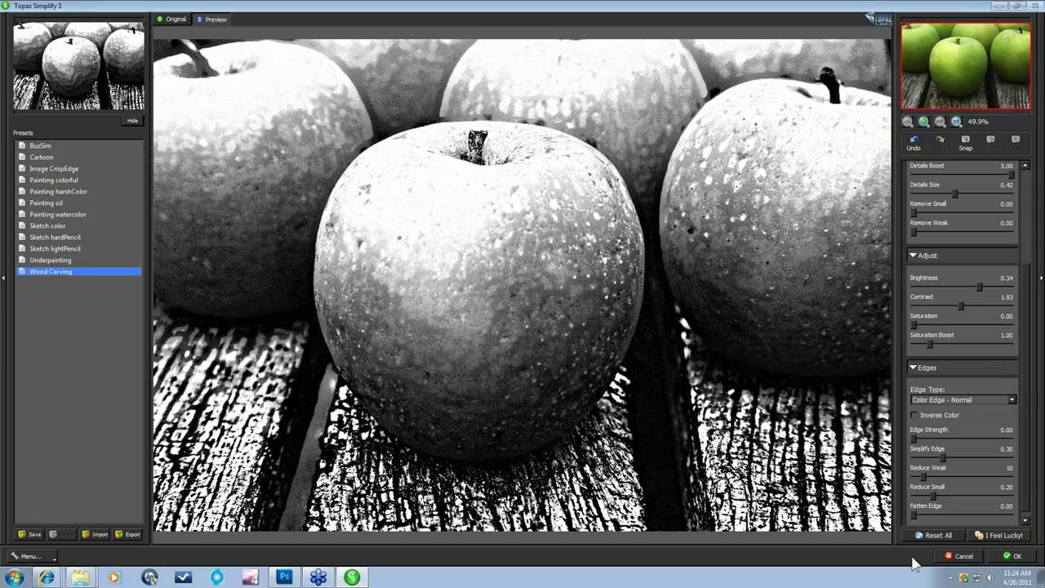
{"action": "left_click", "coordinate": [957, 562]}
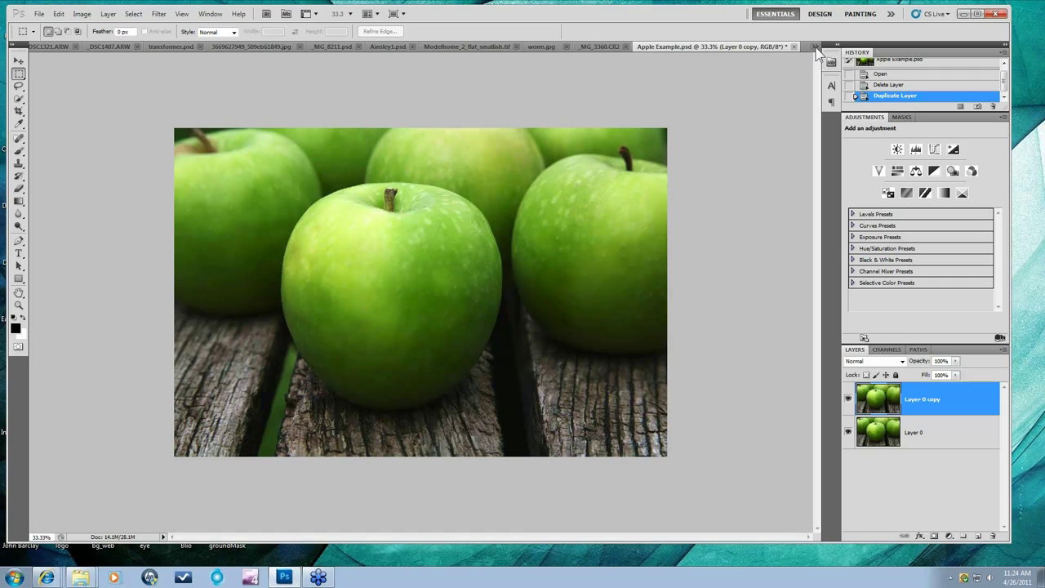
Bring up the lighthouse photo worm.jpg and launch the Topaz Simplify 3 filter on its Background copy layer.
{"action": "left_click", "coordinate": [543, 45]}
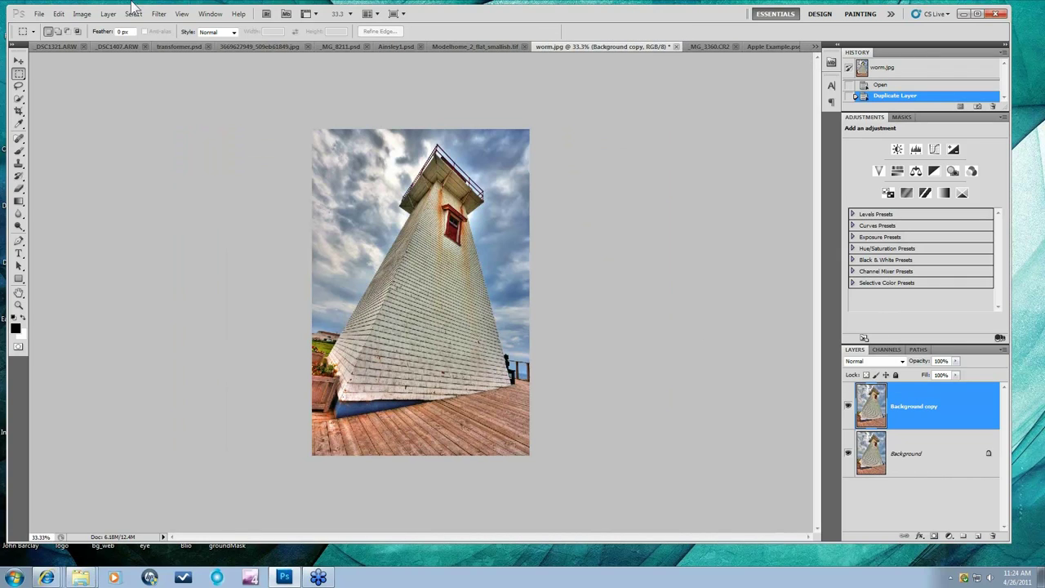
{"action": "left_click", "coordinate": [158, 14]}
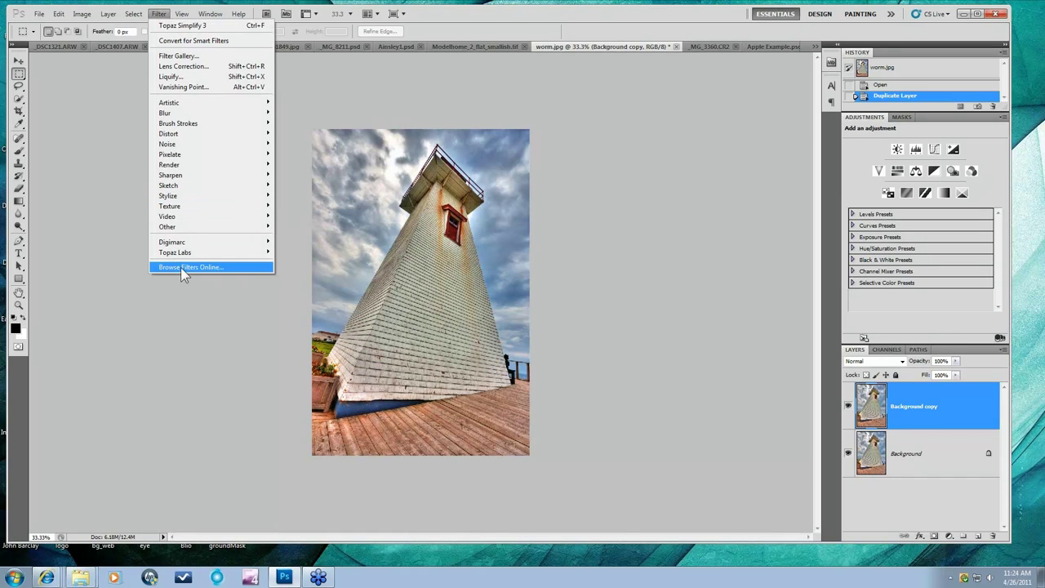
{"action": "mouse_move", "coordinate": [218, 255]}
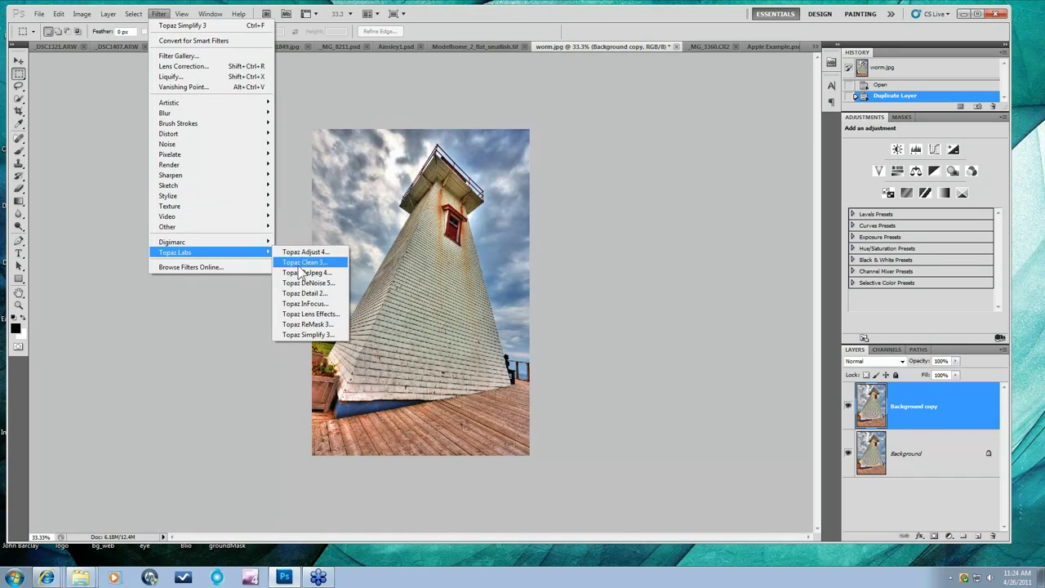
{"action": "left_click", "coordinate": [315, 333]}
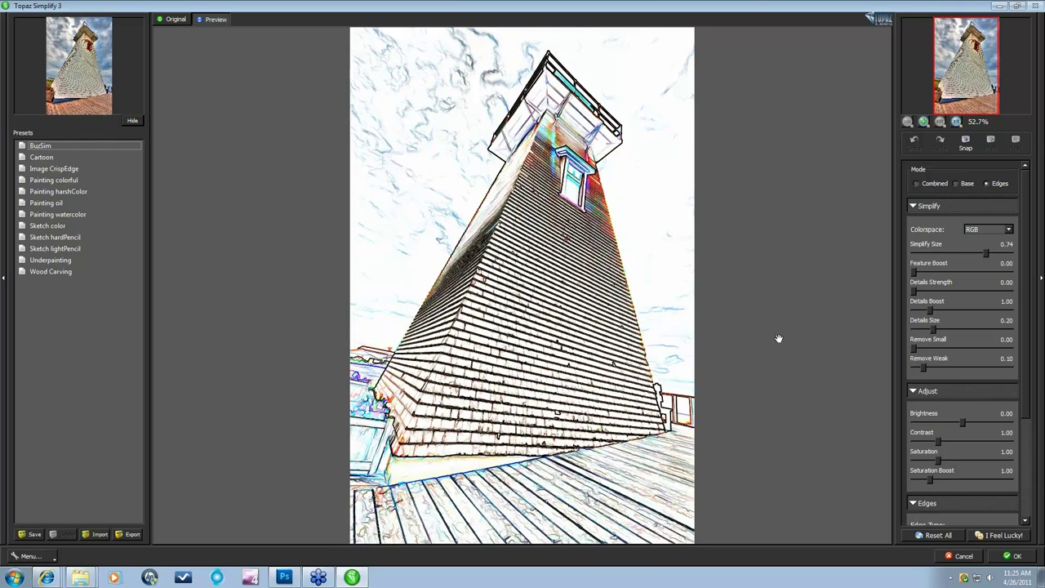
Reset all of the filter's settings to their defaults.
{"action": "scroll", "coordinate": [1028, 423], "scroll_direction": "down", "scroll_amount": 1}
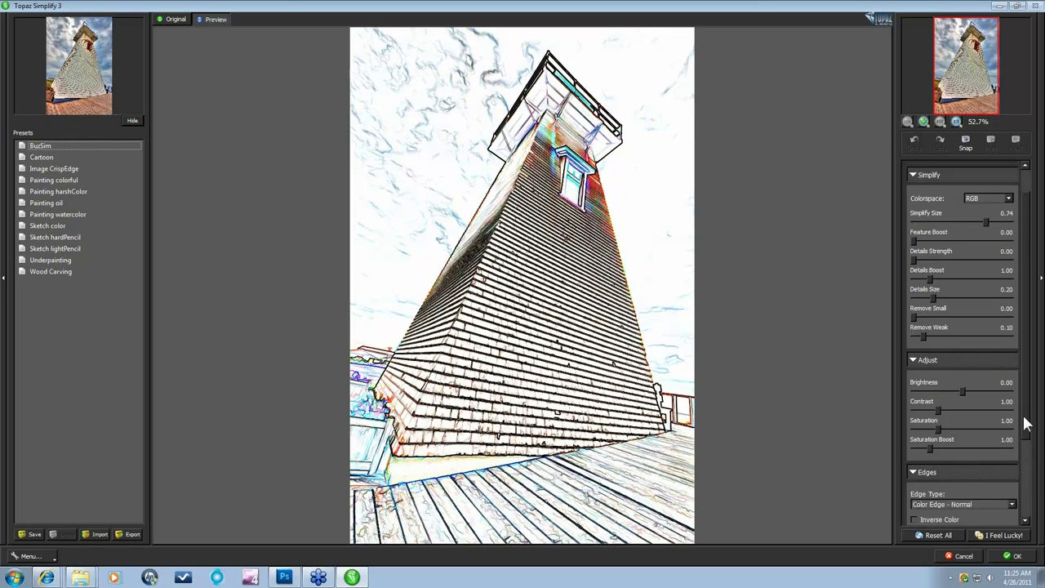
{"action": "scroll", "coordinate": [1027, 423], "scroll_direction": "down", "scroll_amount": 4}
{"action": "left_click", "coordinate": [931, 534]}
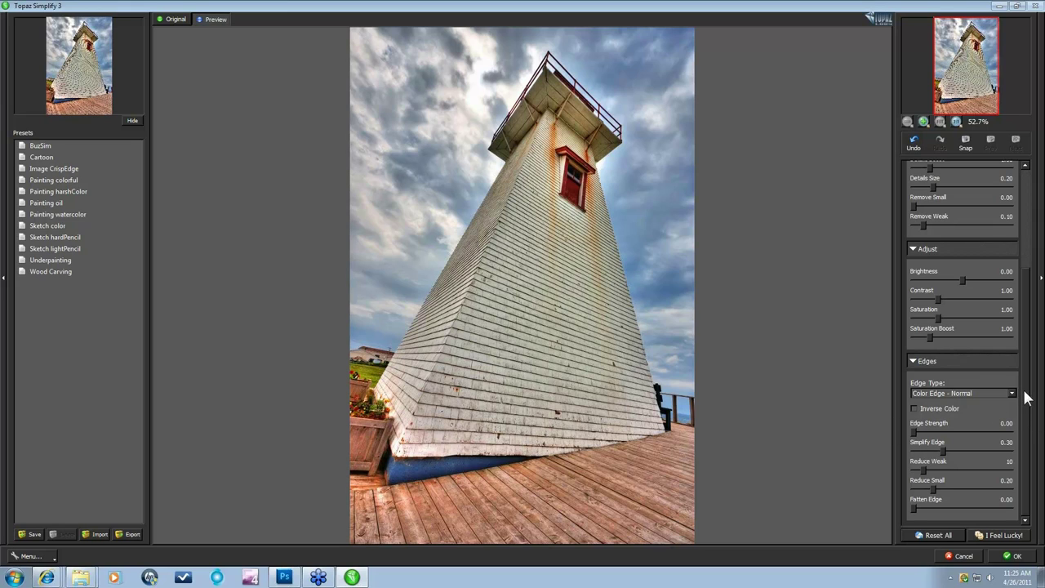
{"action": "left_click_drag", "start_coordinate": [1027, 422], "coordinate": [1034, 311]}
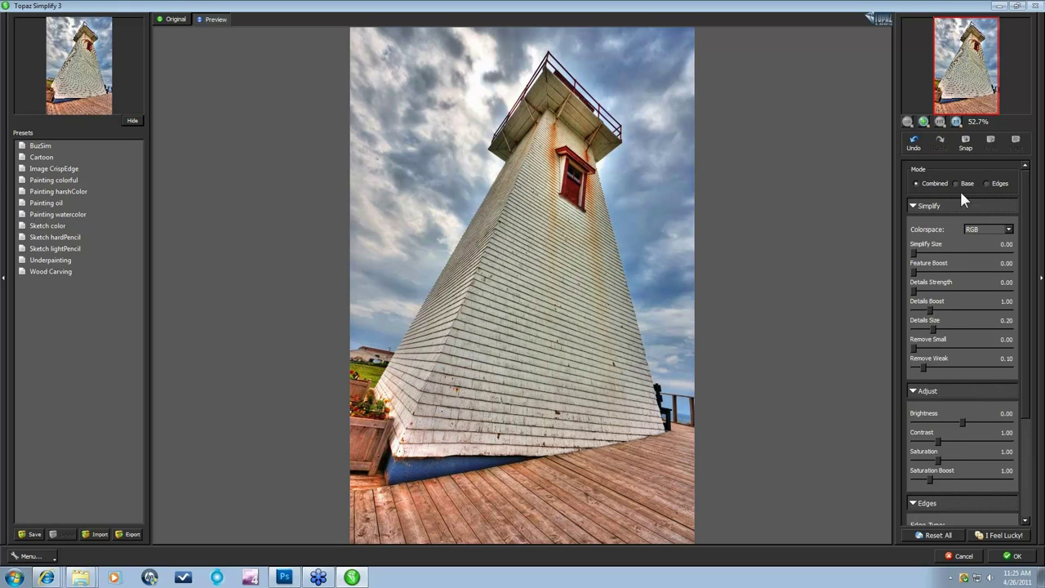
Set the mode to Edges and collapse the Adjust and Simplify sections so only the Edges settings remain expanded.
{"action": "left_click", "coordinate": [987, 184]}
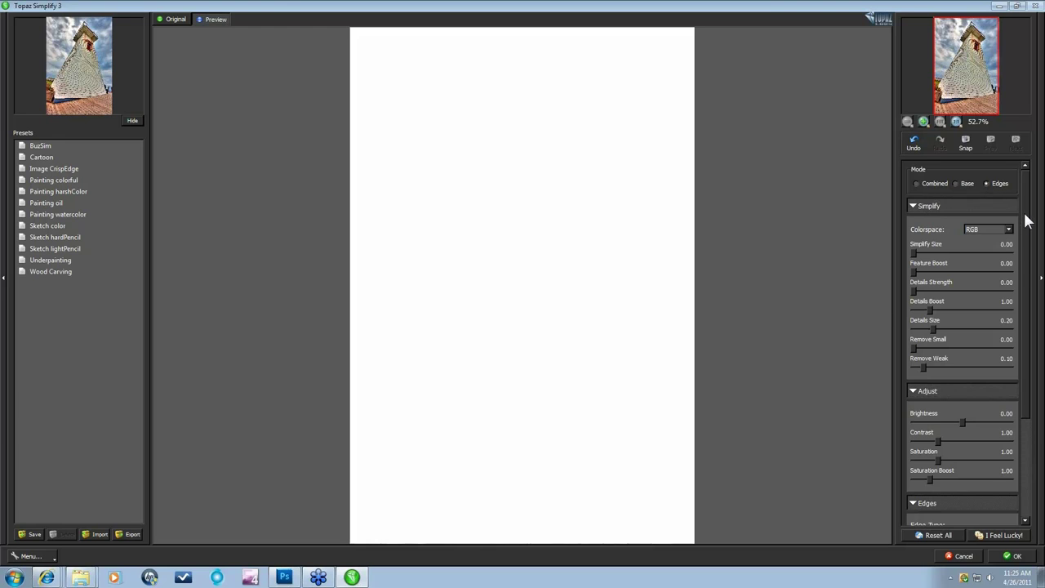
{"action": "scroll", "coordinate": [1027, 221], "scroll_direction": "down", "scroll_amount": 3}
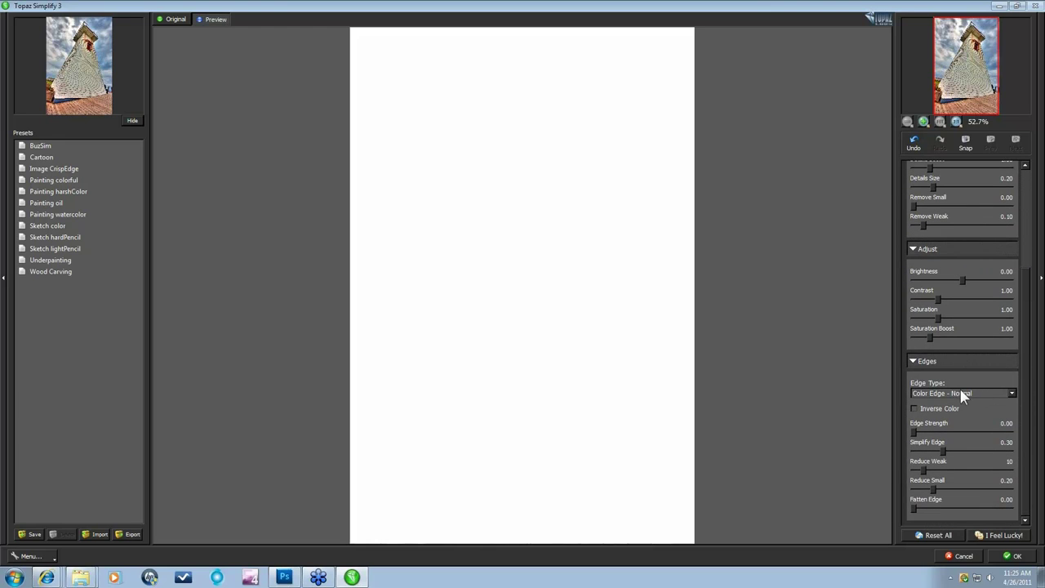
{"action": "left_click", "coordinate": [919, 251]}
{"action": "scroll", "coordinate": [1025, 286], "scroll_direction": "up", "scroll_amount": 5}
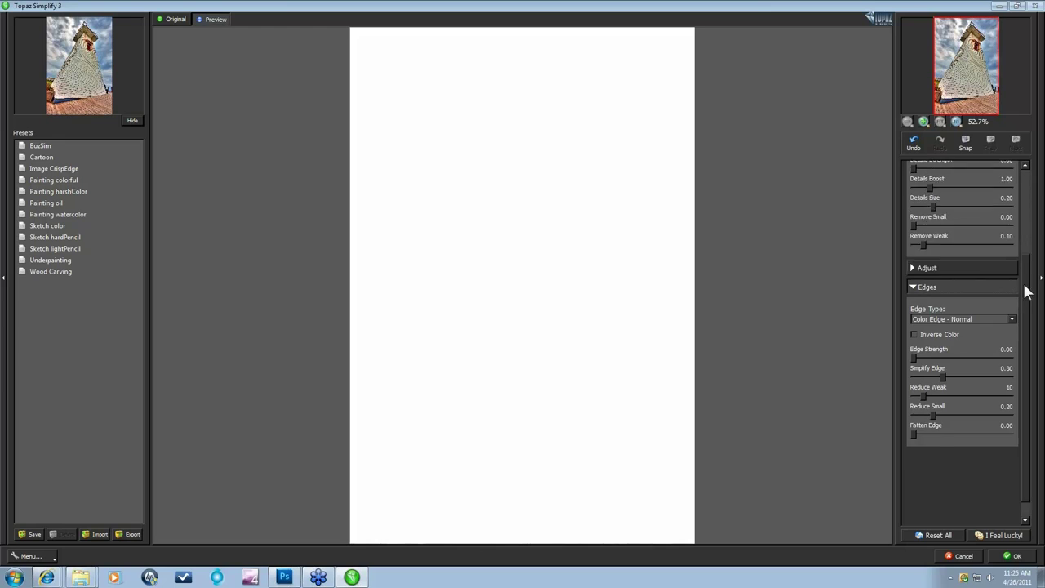
{"action": "left_click", "coordinate": [913, 207]}
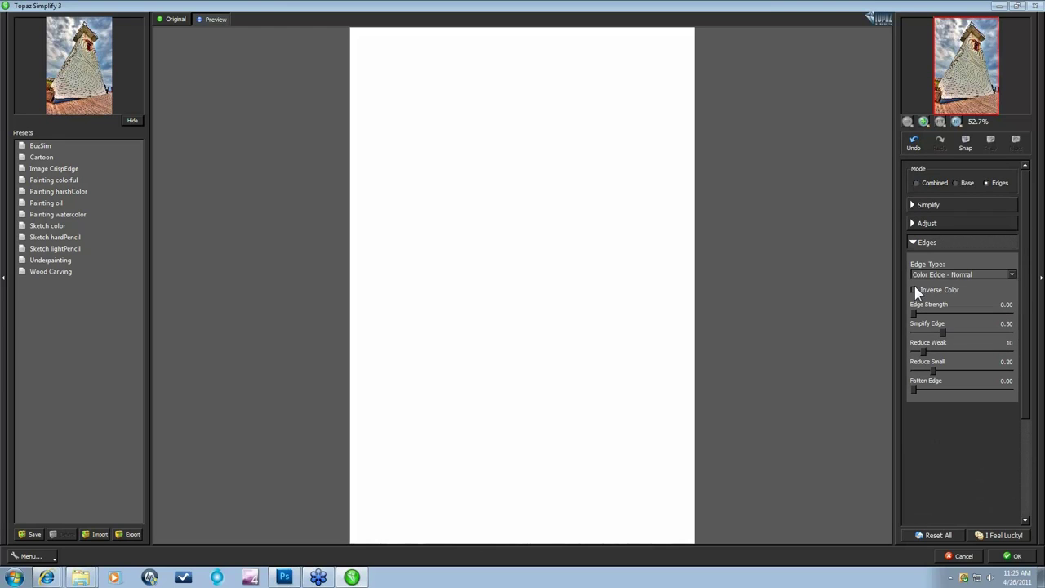
Set the edge type to Mono Line - Normal and raise Edge Strength to 3.00.
{"action": "left_click", "coordinate": [1013, 275]}
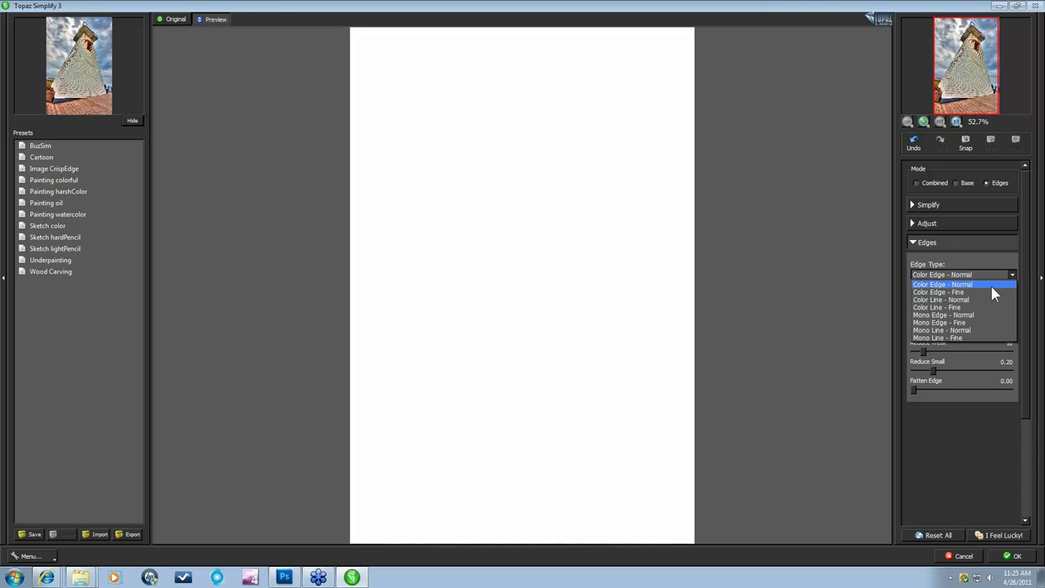
{"action": "left_click", "coordinate": [968, 332]}
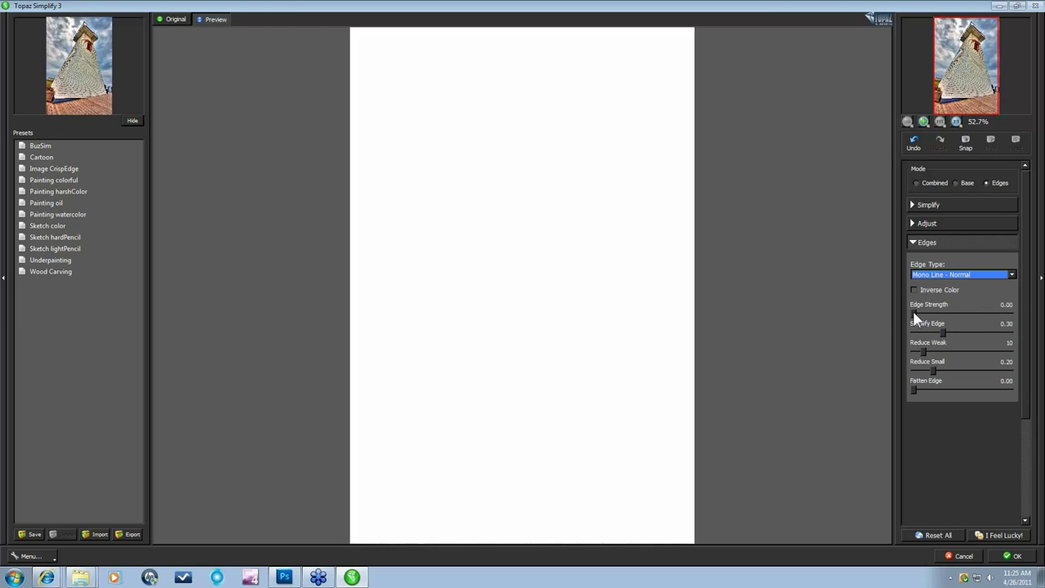
{"action": "left_click_drag", "start_coordinate": [915, 317], "coordinate": [921, 320]}
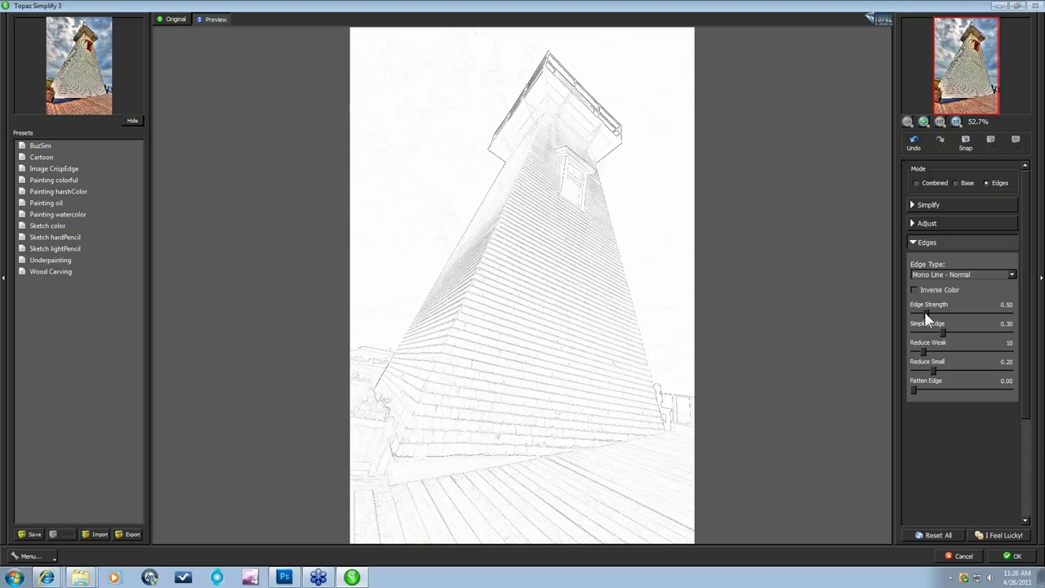
{"action": "scroll", "coordinate": [928, 318], "scroll_direction": "up", "scroll_amount": 1}
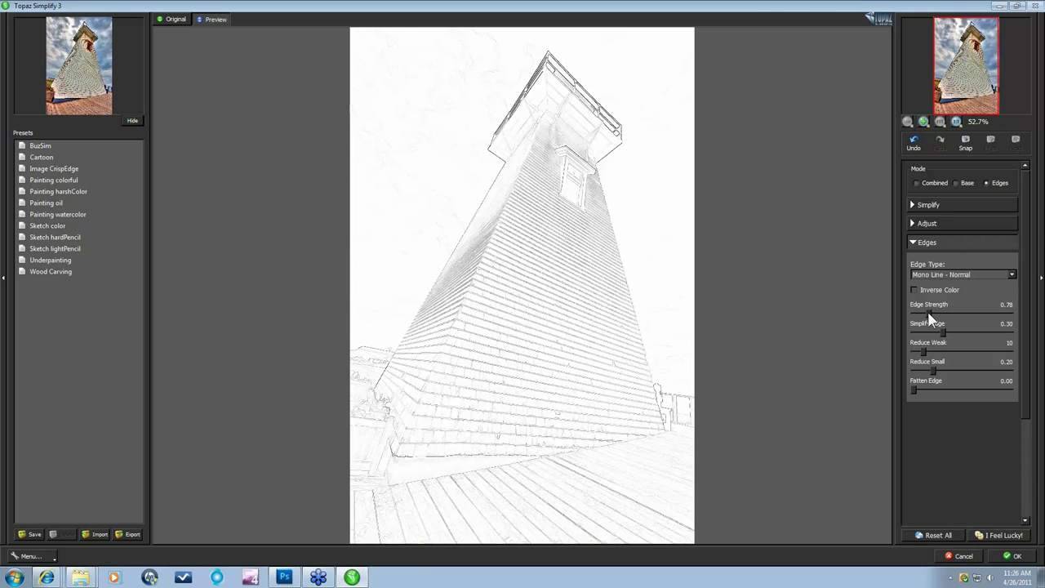
{"action": "scroll", "coordinate": [936, 317], "scroll_direction": "up", "scroll_amount": 4}
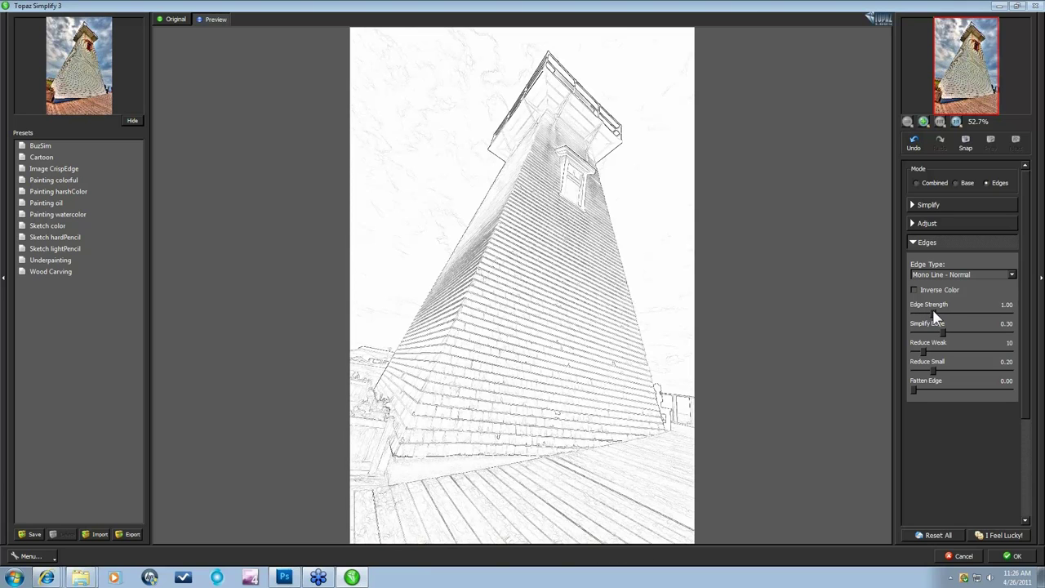
{"action": "scroll", "coordinate": [935, 317], "scroll_direction": "up", "scroll_amount": 4}
{"action": "left_click_drag", "start_coordinate": [939, 317], "coordinate": [949, 318]}
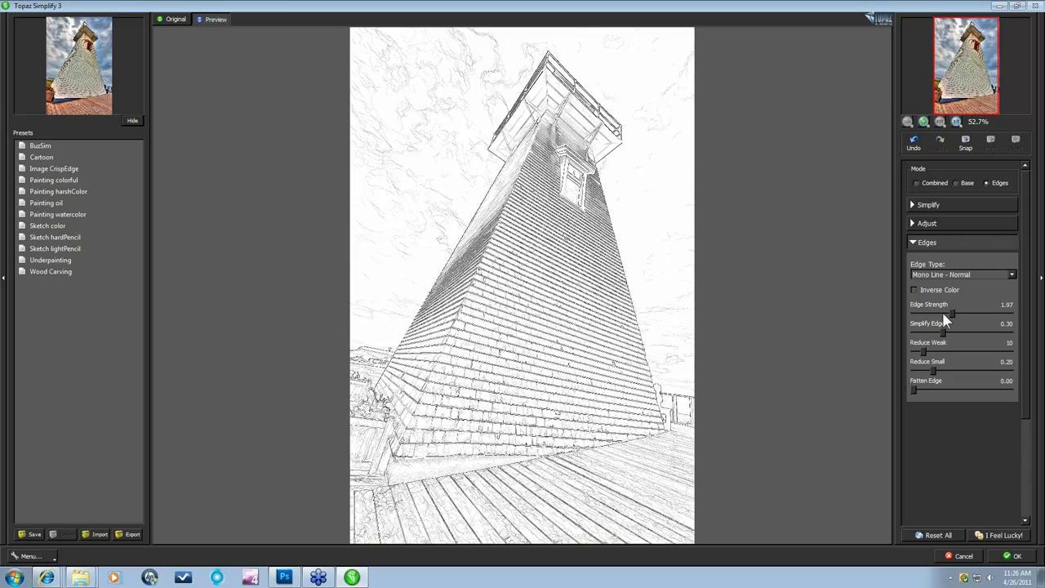
{"action": "left_click_drag", "start_coordinate": [952, 310], "coordinate": [962, 309]}
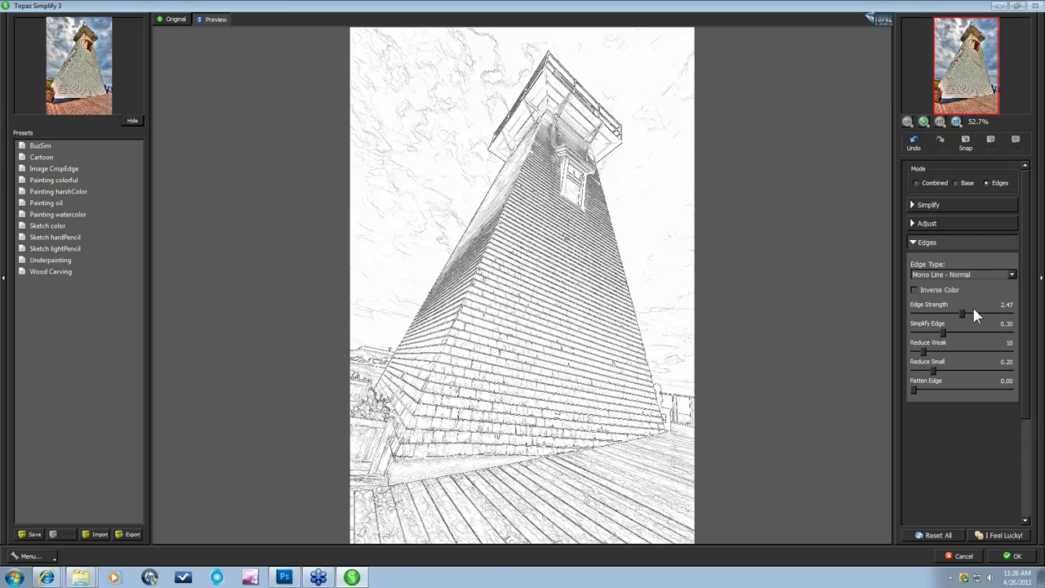
{"action": "left_click", "coordinate": [973, 313]}
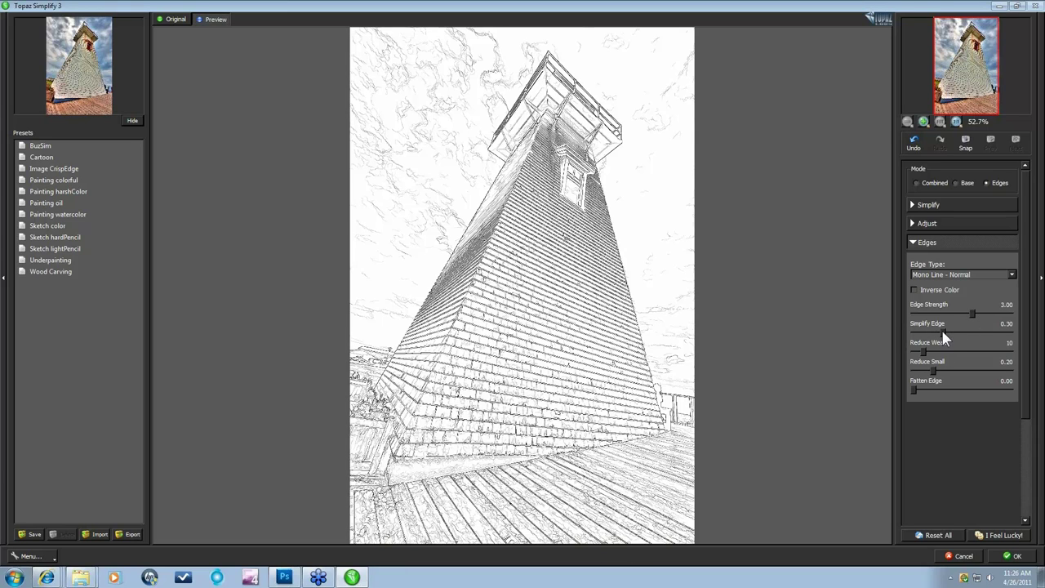
Raise Simplify Edge to 0.64 and Reduce Weak to 26.
{"action": "left_click_drag", "start_coordinate": [942, 331], "coordinate": [961, 332]}
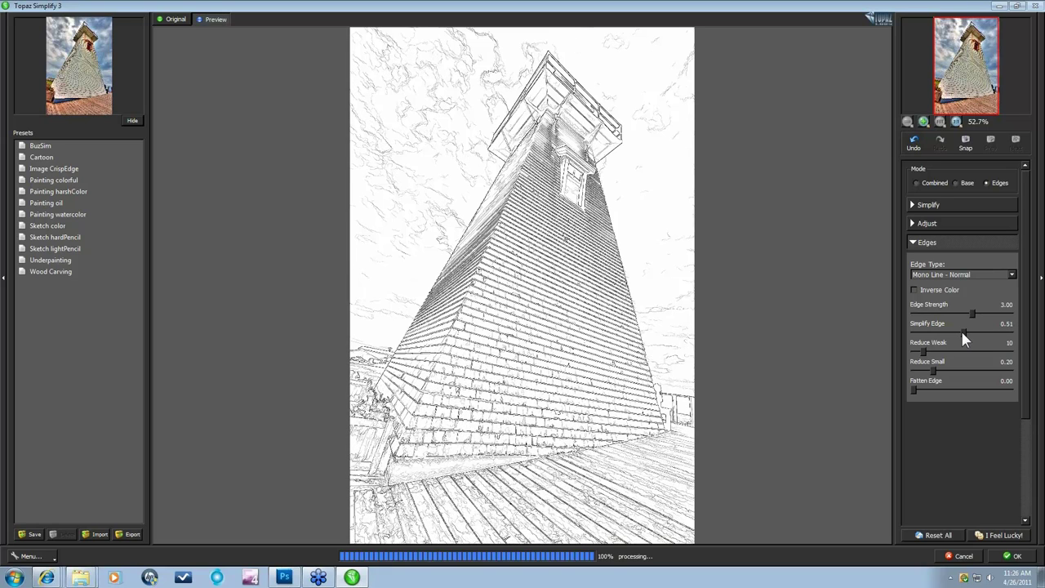
{"action": "left_click_drag", "start_coordinate": [961, 331], "coordinate": [966, 332]}
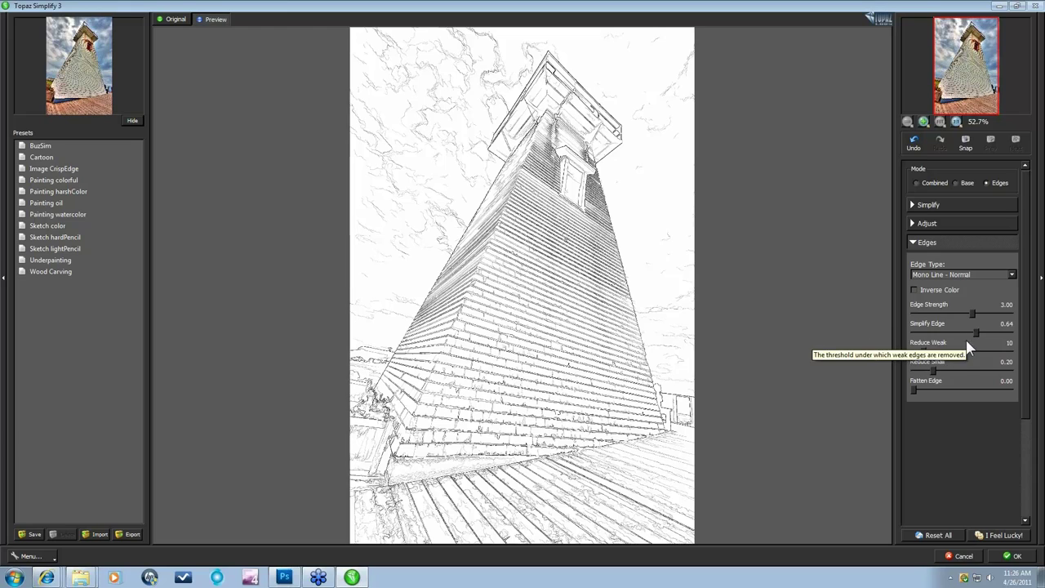
{"action": "left_click_drag", "start_coordinate": [922, 353], "coordinate": [938, 357]}
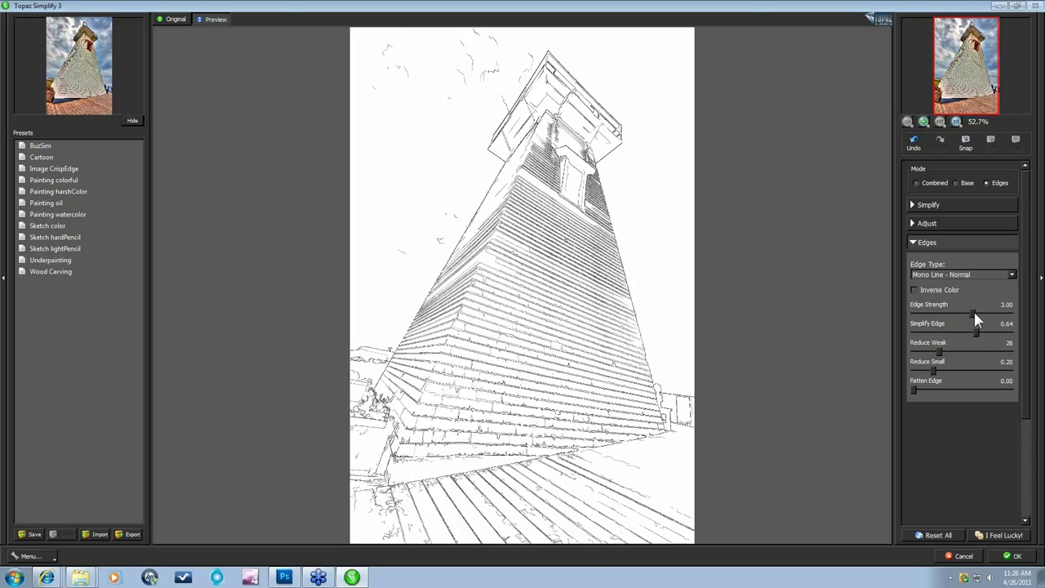
Set Edge Strength to 4.69, Reduce Weak to 23, Reduce Small to 0.46 and Fatten Edge to 1.61.
{"action": "left_click_drag", "start_coordinate": [972, 313], "coordinate": [1005, 314]}
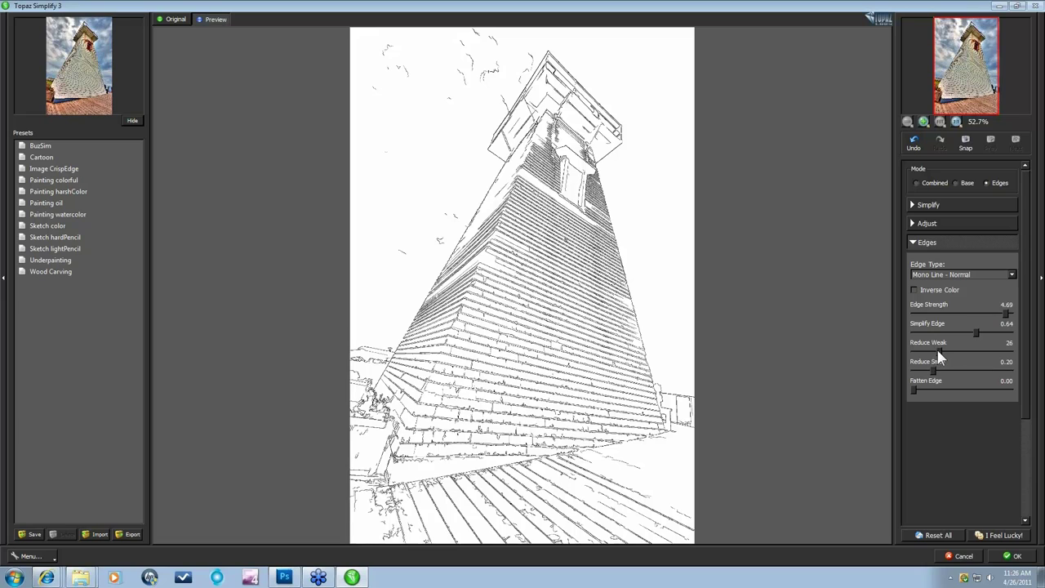
{"action": "left_click_drag", "start_coordinate": [939, 357], "coordinate": [945, 372]}
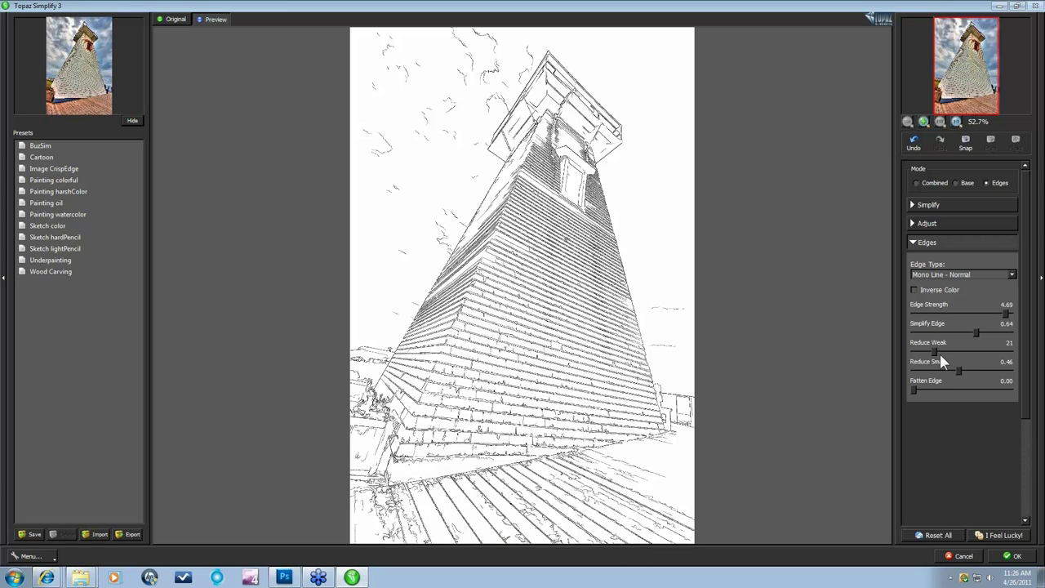
{"action": "left_click_drag", "start_coordinate": [933, 350], "coordinate": [936, 350]}
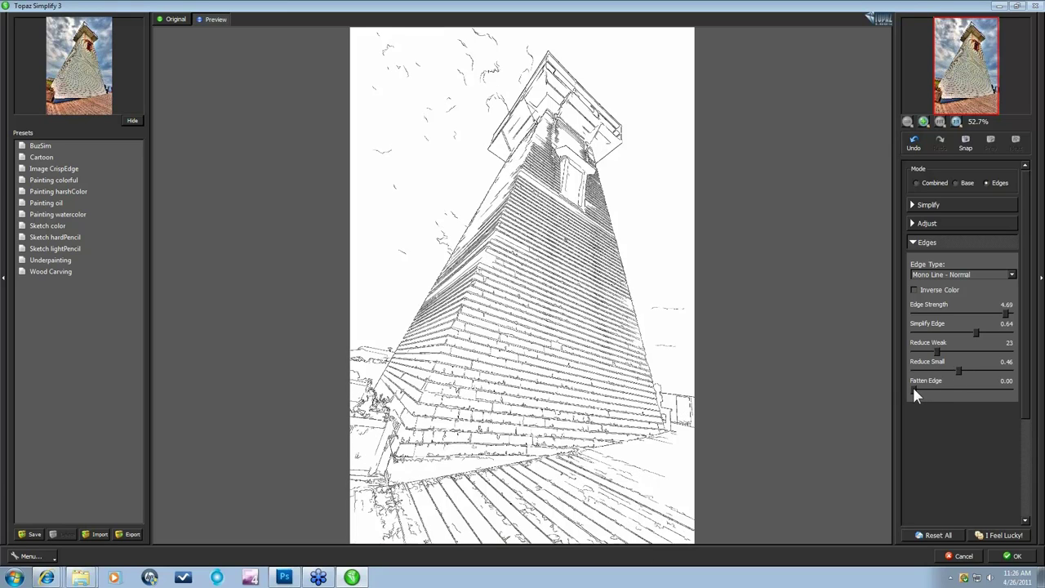
{"action": "left_click_drag", "start_coordinate": [914, 390], "coordinate": [930, 390]}
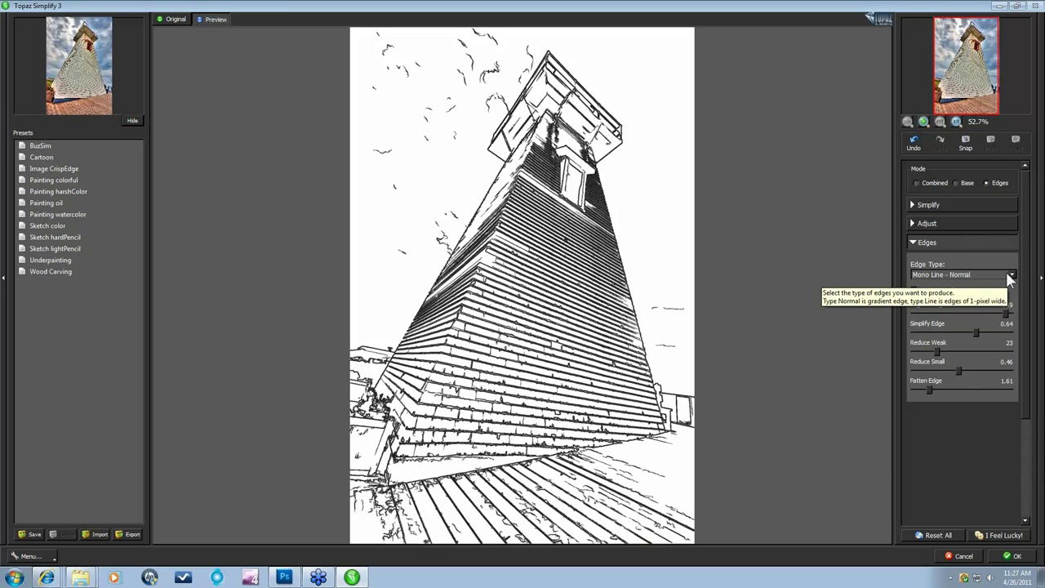
Try the Mono Edge - Fine, Mono Line - Fine and Color Line - Normal edge types, and settle on Color Edge - Normal.
{"action": "left_click", "coordinate": [1011, 275]}
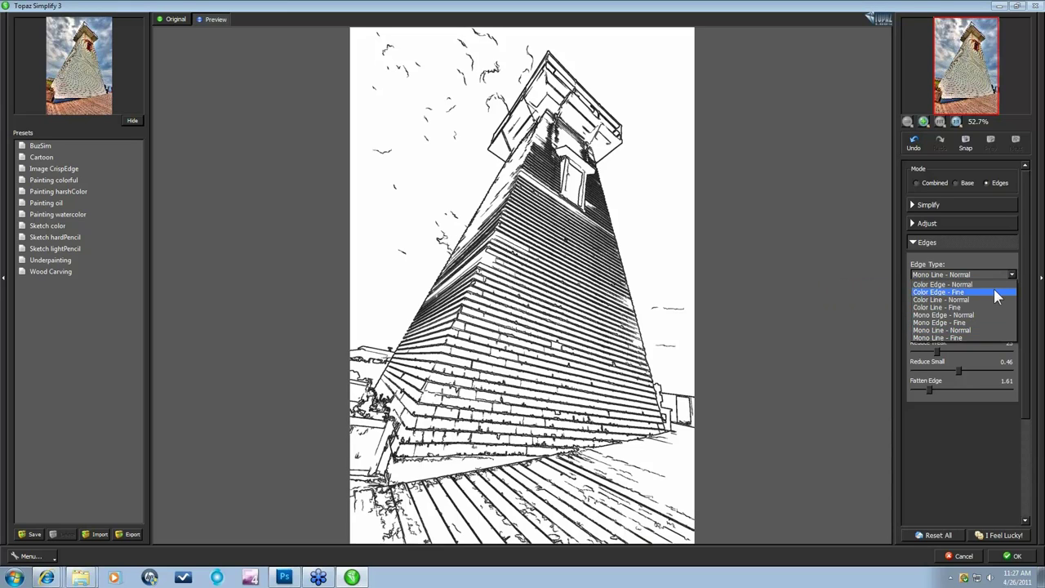
{"action": "left_click", "coordinate": [965, 322]}
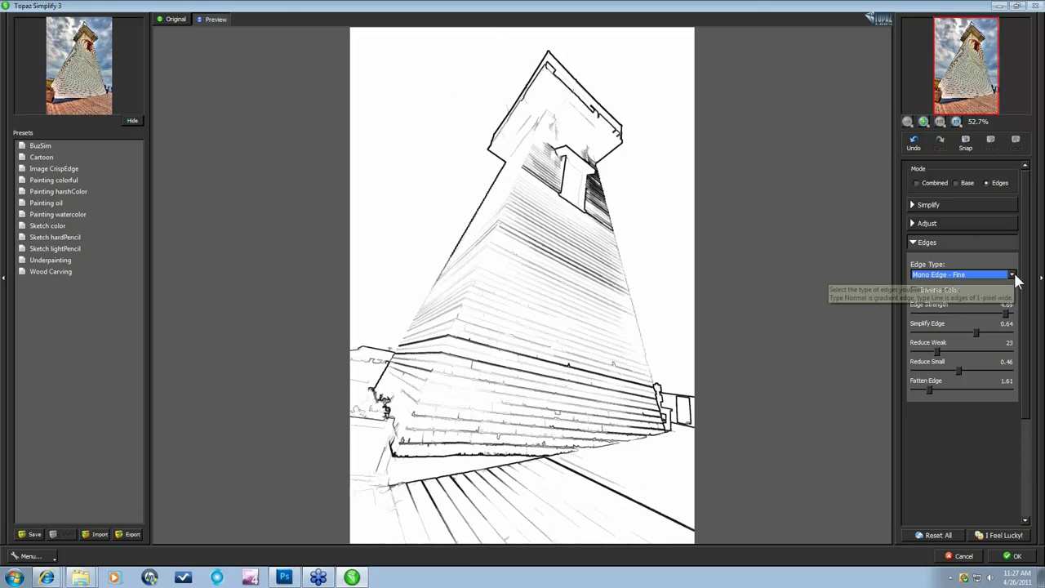
{"action": "left_click", "coordinate": [1014, 277]}
{"action": "left_click", "coordinate": [972, 327]}
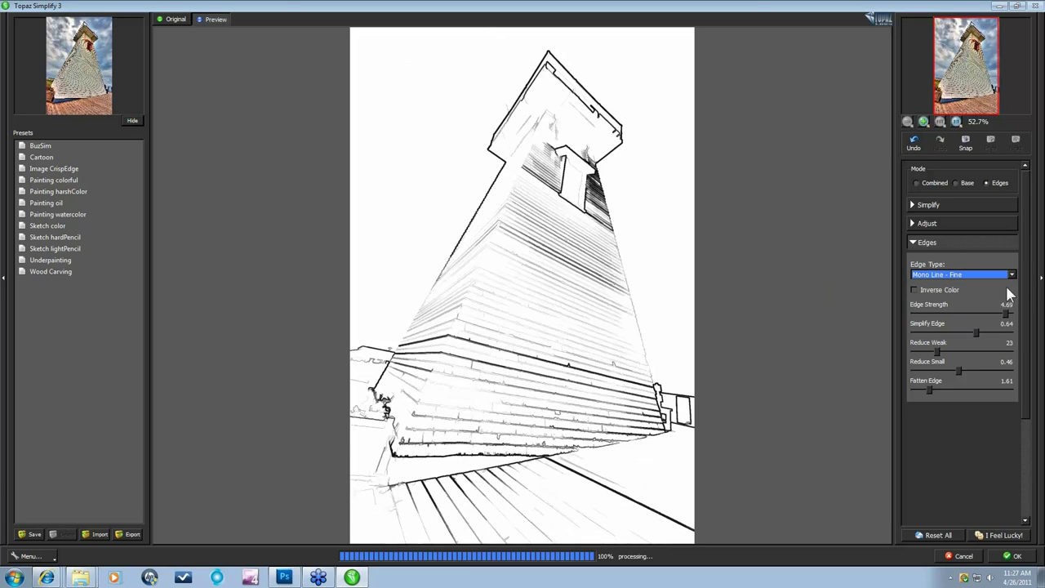
{"action": "left_click", "coordinate": [1014, 277]}
{"action": "left_click", "coordinate": [969, 294]}
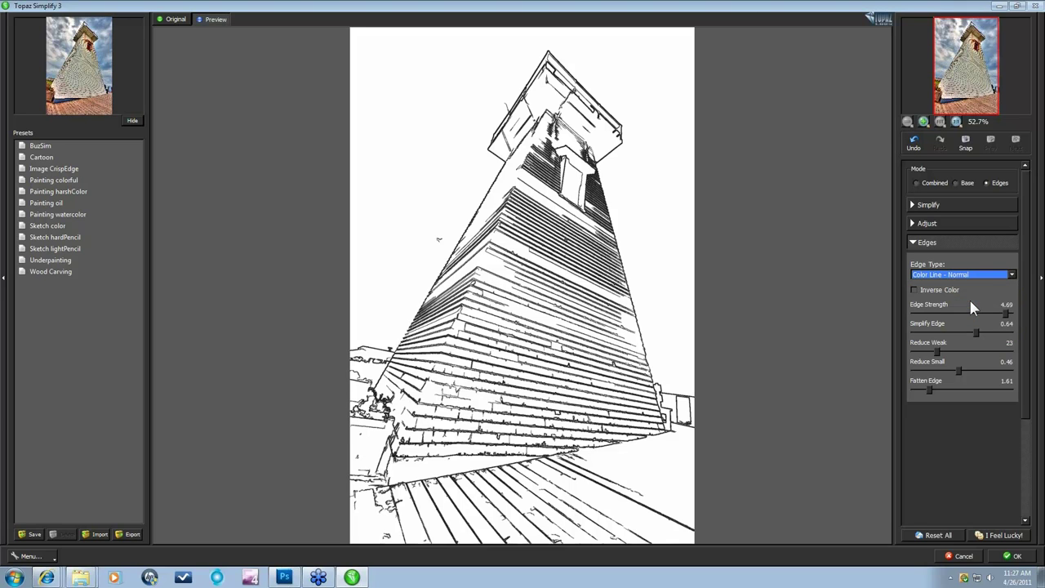
{"action": "left_click", "coordinate": [996, 276]}
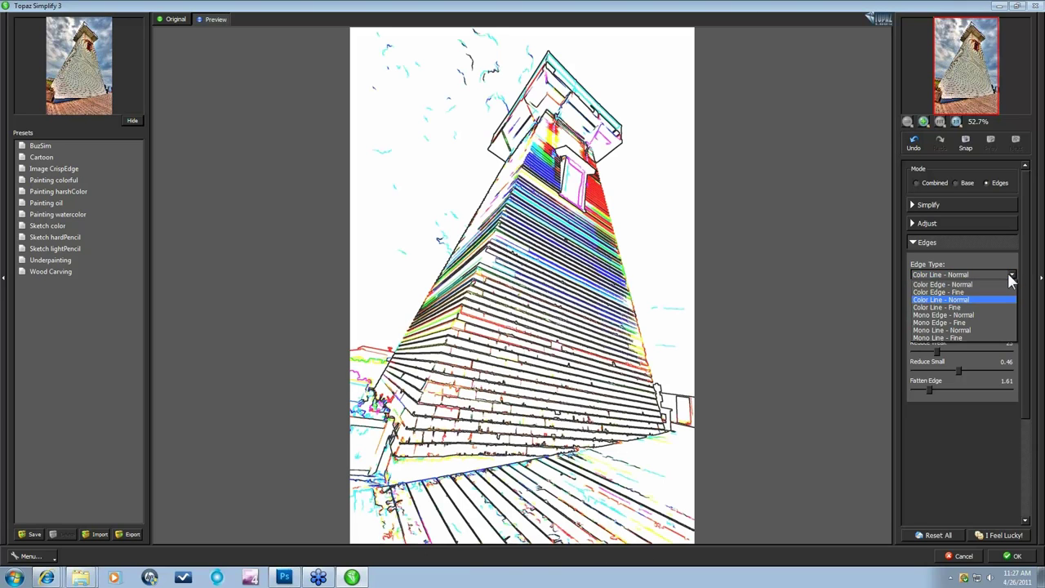
{"action": "left_click", "coordinate": [970, 281]}
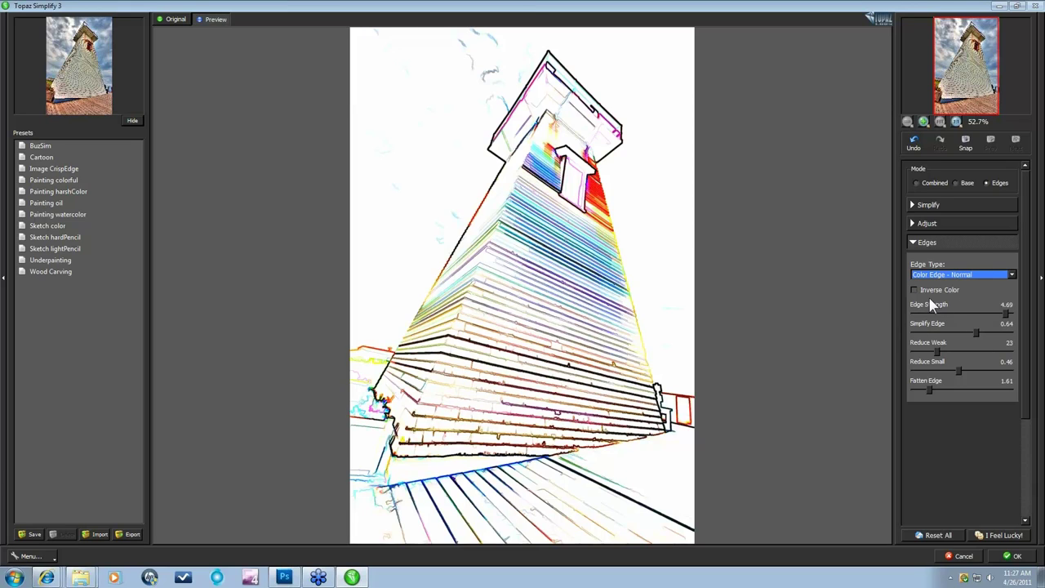
Switch the mode to Combined and compare the filtered lighthouse with the original photo.
{"action": "left_click", "coordinate": [1024, 345]}
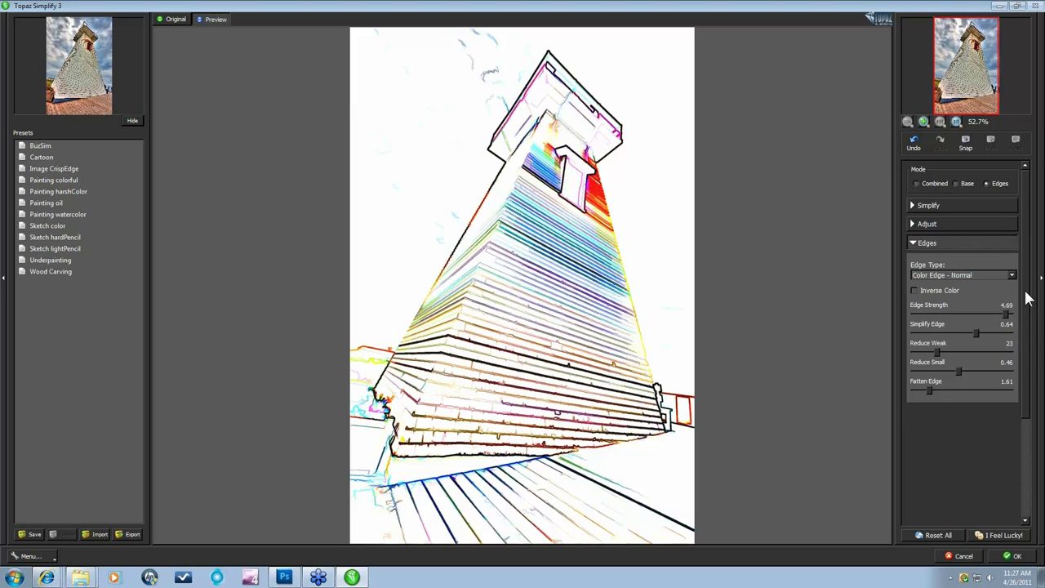
{"action": "left_click", "coordinate": [917, 184]}
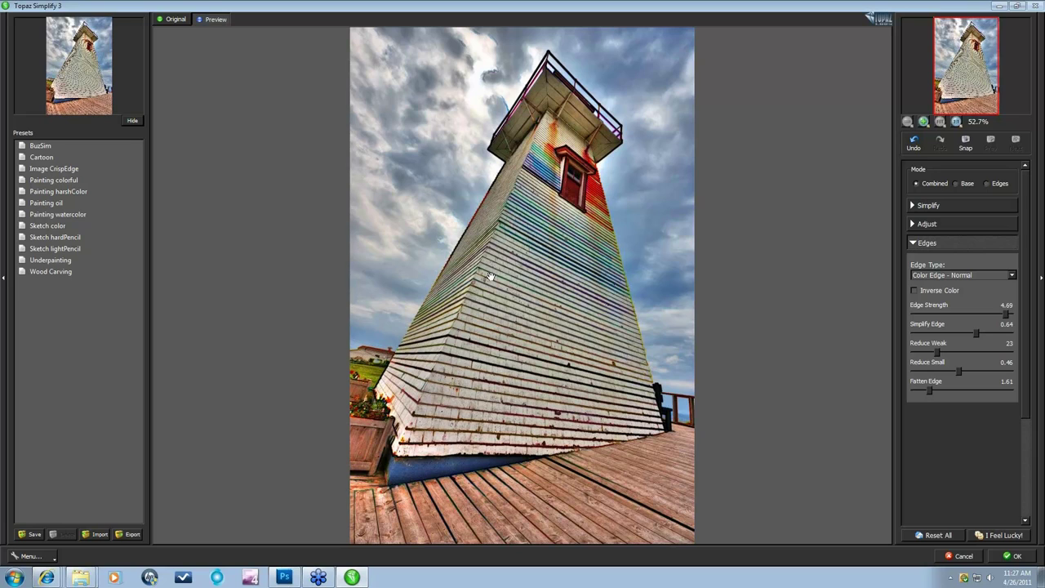
{"action": "left_click", "coordinate": [555, 418]}
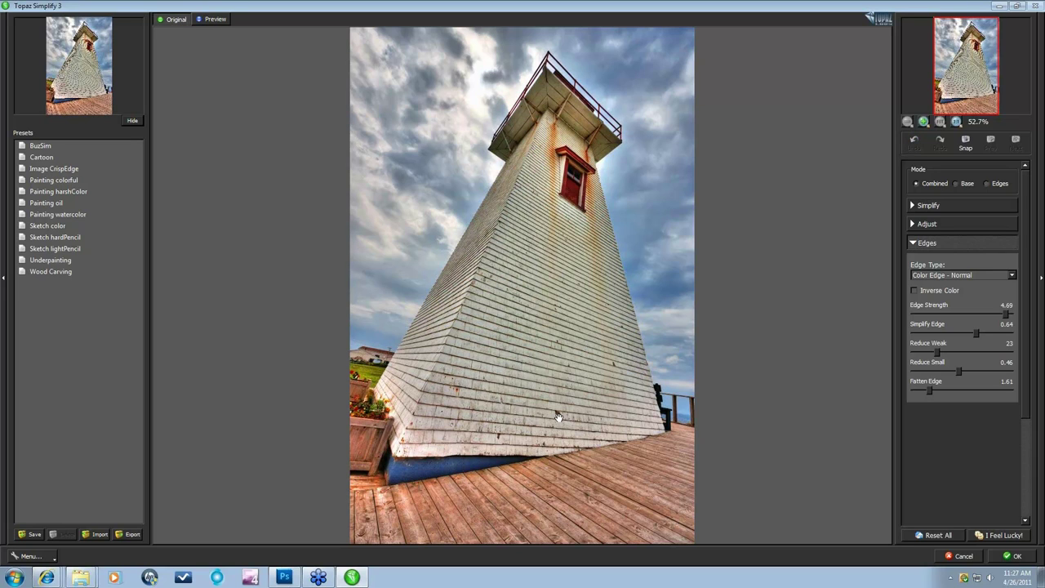
Set Simplify Size to 0.67, Feature Boost to 3.22, Details Strength to 0.44 and Details Boost to 1.53, and apply the filter to the lighthouse.
{"action": "left_click", "coordinate": [560, 417]}
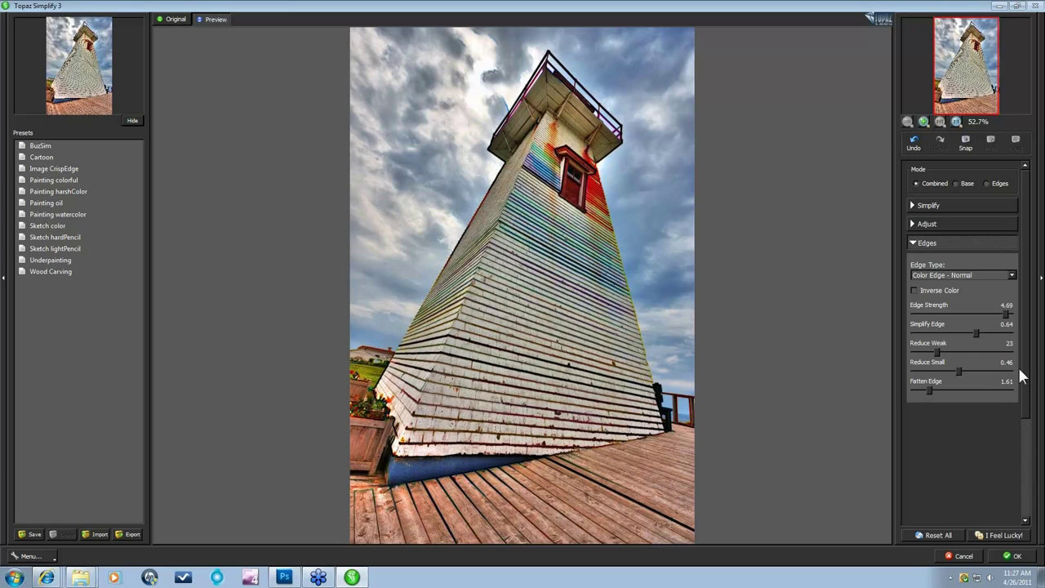
{"action": "left_click", "coordinate": [914, 207]}
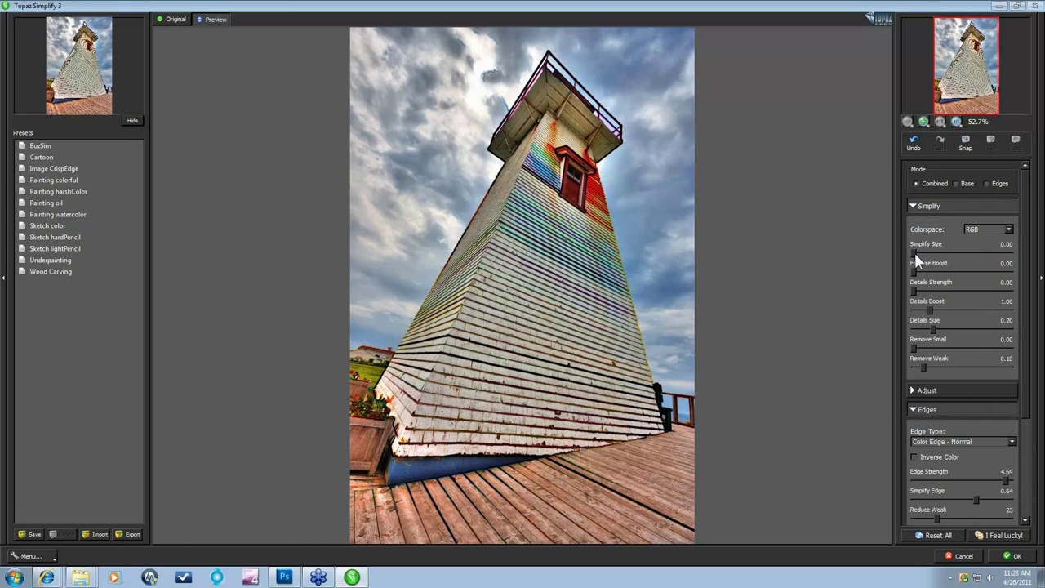
{"action": "left_click_drag", "start_coordinate": [915, 254], "coordinate": [982, 256]}
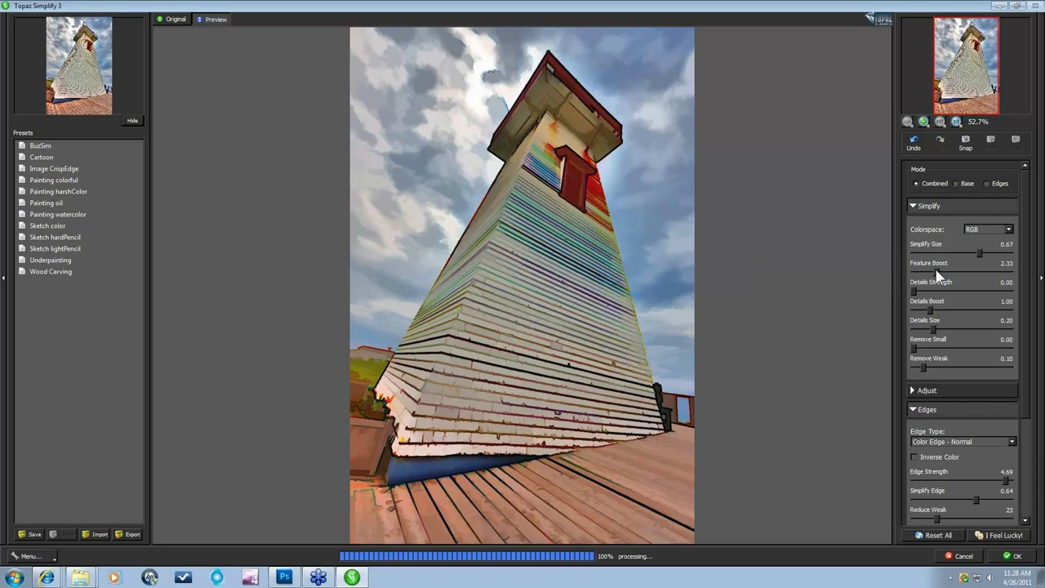
{"action": "left_click_drag", "start_coordinate": [936, 272], "coordinate": [942, 273]}
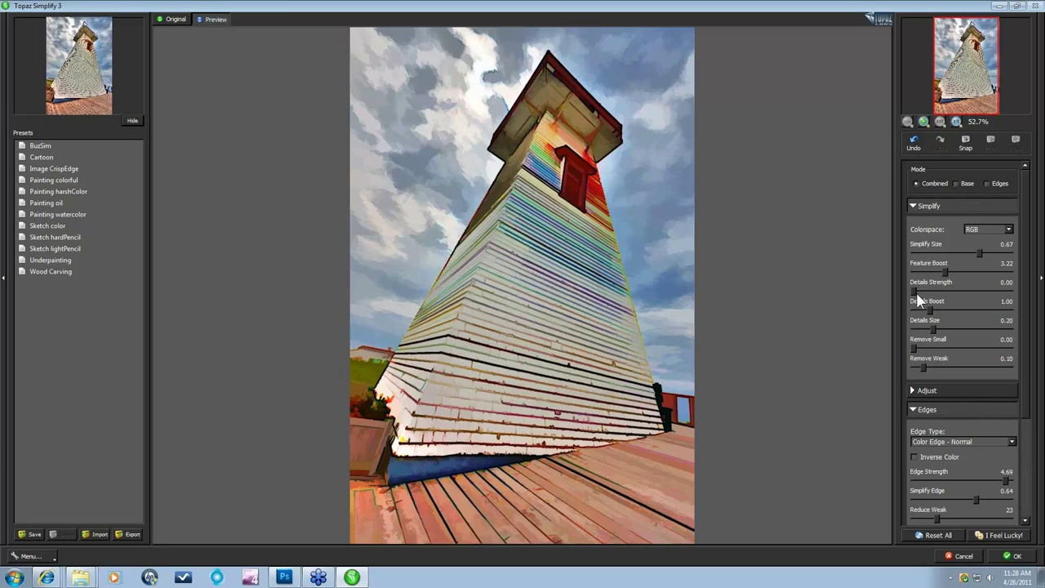
{"action": "left_click_drag", "start_coordinate": [914, 292], "coordinate": [935, 292]}
{"action": "left_click", "coordinate": [941, 312]}
{"action": "left_click", "coordinate": [1013, 556]}
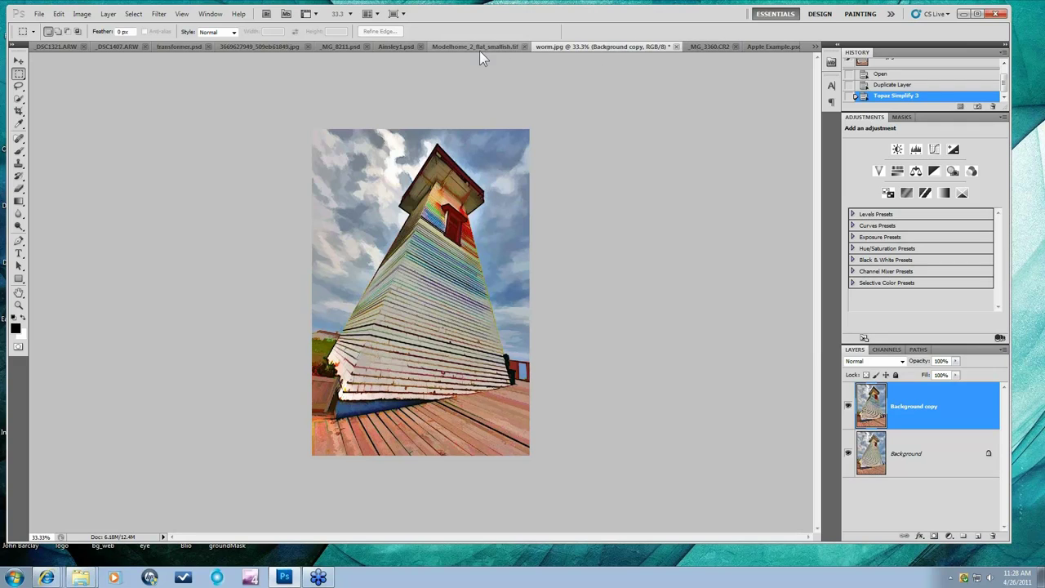
Switch to the waterfall photo _MG_8211.psd and examine the water, foliage and foreground rocks at 50% magnification.
{"action": "left_click", "coordinate": [353, 45]}
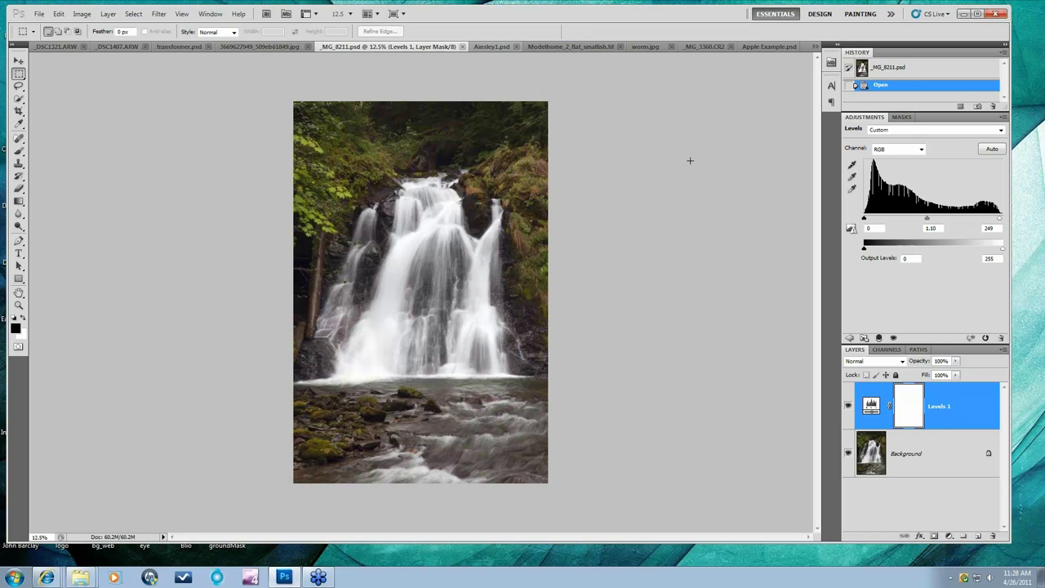
{"action": "key", "text": "ctrl+plus"}
{"action": "key", "text": "ctrl+plus"}
{"action": "key", "text": "ctrl+plus"}
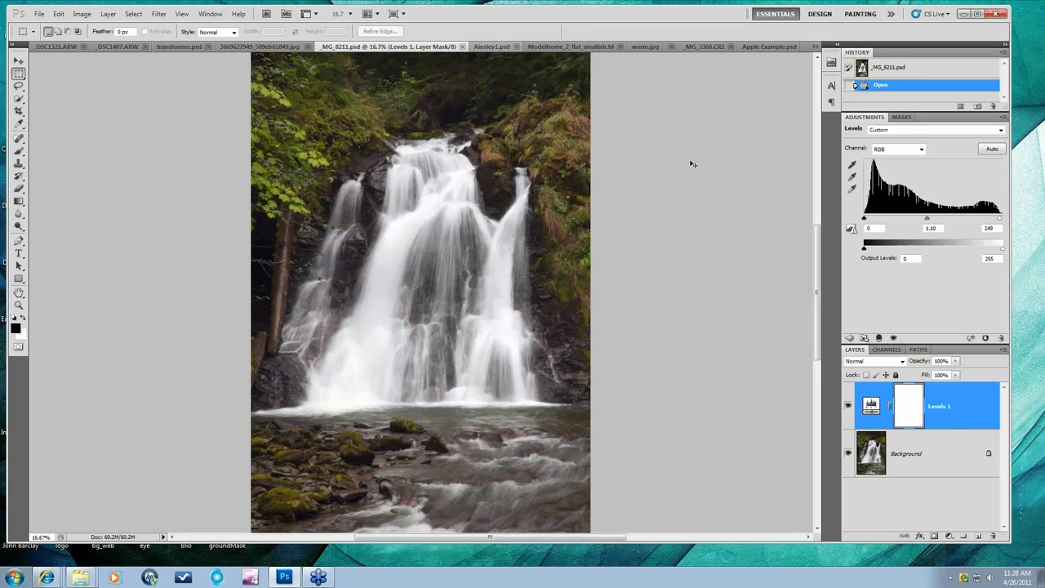
{"action": "key", "text": "ctrl+plus"}
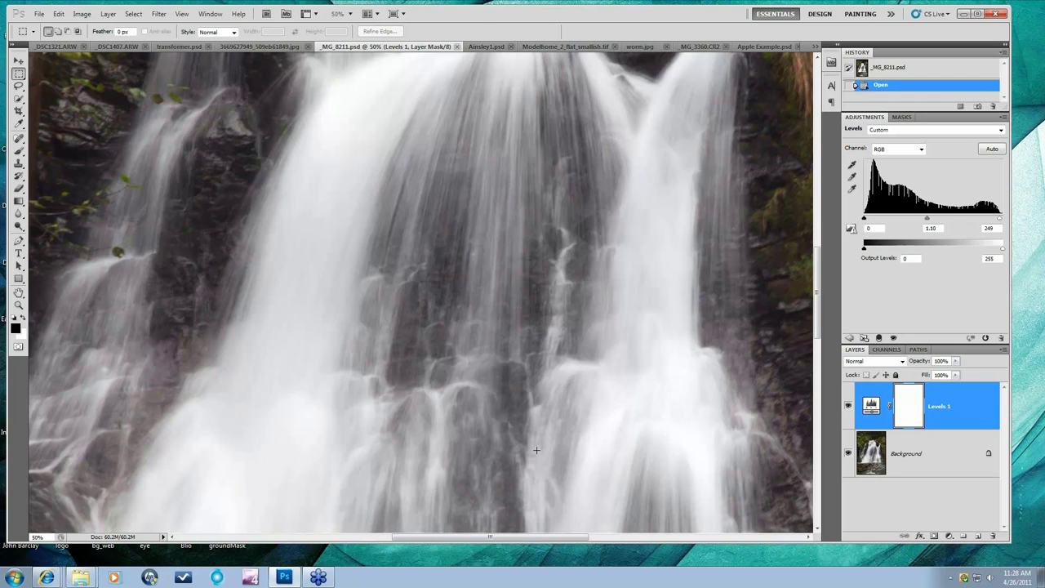
{"action": "left_click_drag", "start_coordinate": [419, 546], "coordinate": [498, 554]}
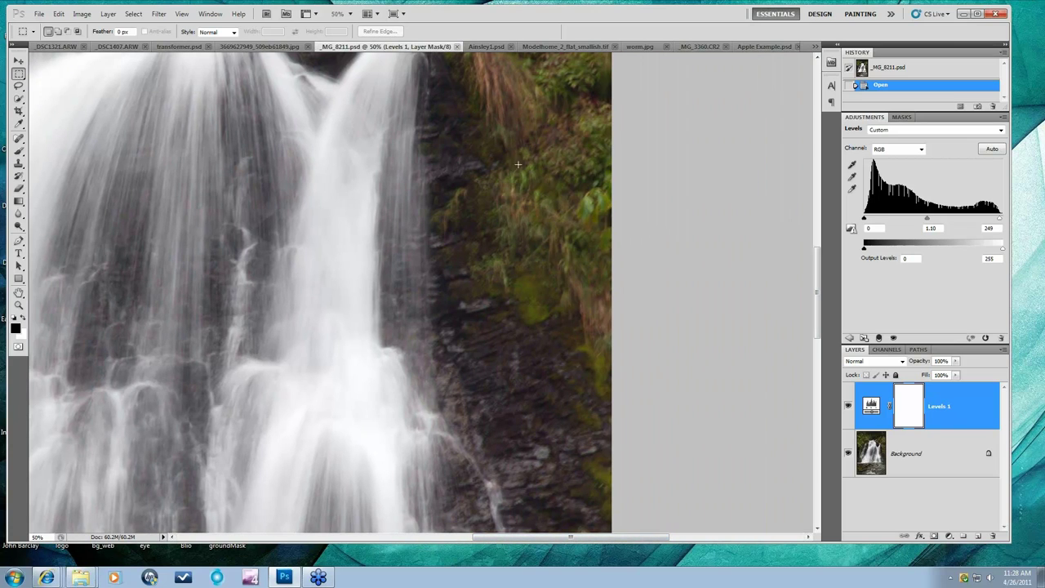
{"action": "left_click_drag", "start_coordinate": [805, 315], "coordinate": [817, 233]}
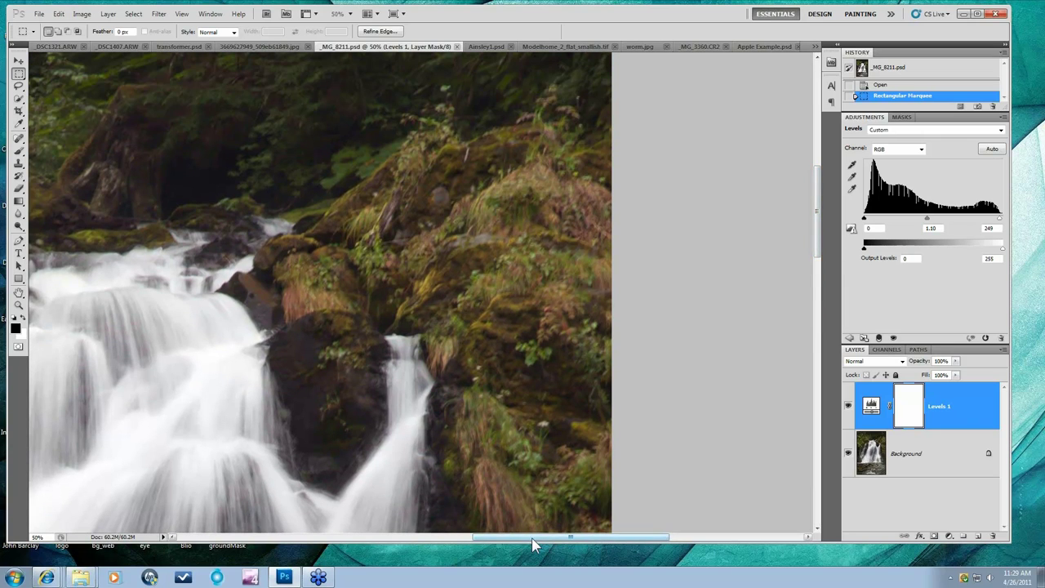
{"action": "left_click_drag", "start_coordinate": [533, 537], "coordinate": [392, 536]}
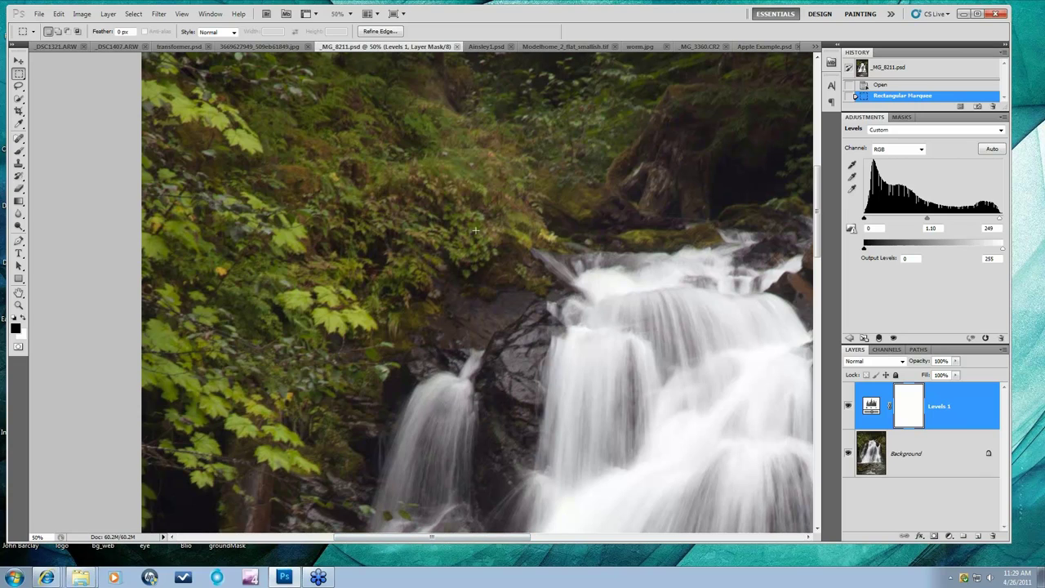
{"action": "left_click_drag", "start_coordinate": [821, 225], "coordinate": [818, 380]}
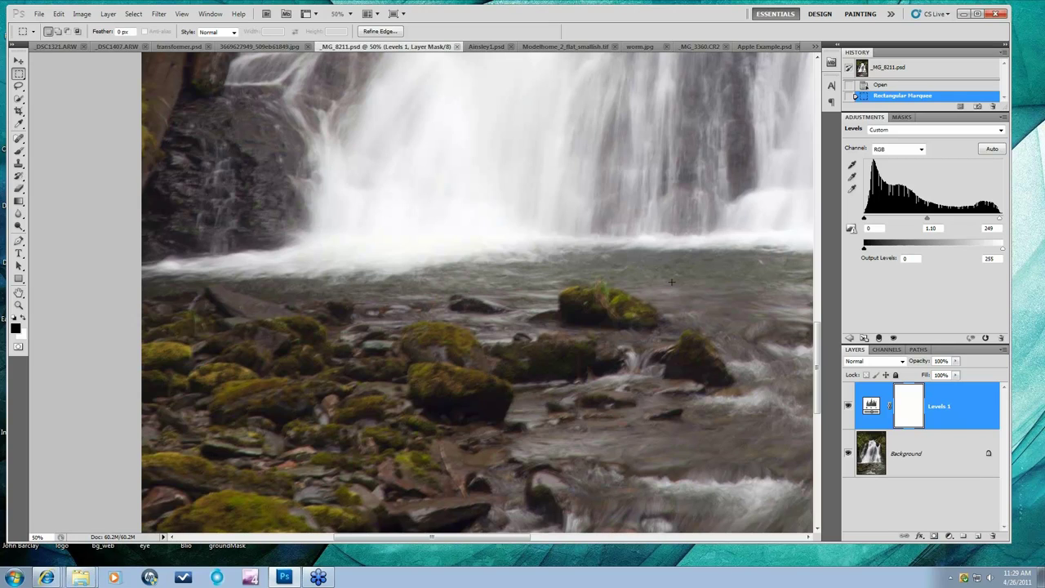
Open the waterfall's Background layer in Topaz Simplify 3 and reset all filter settings.
{"action": "left_click", "coordinate": [932, 467]}
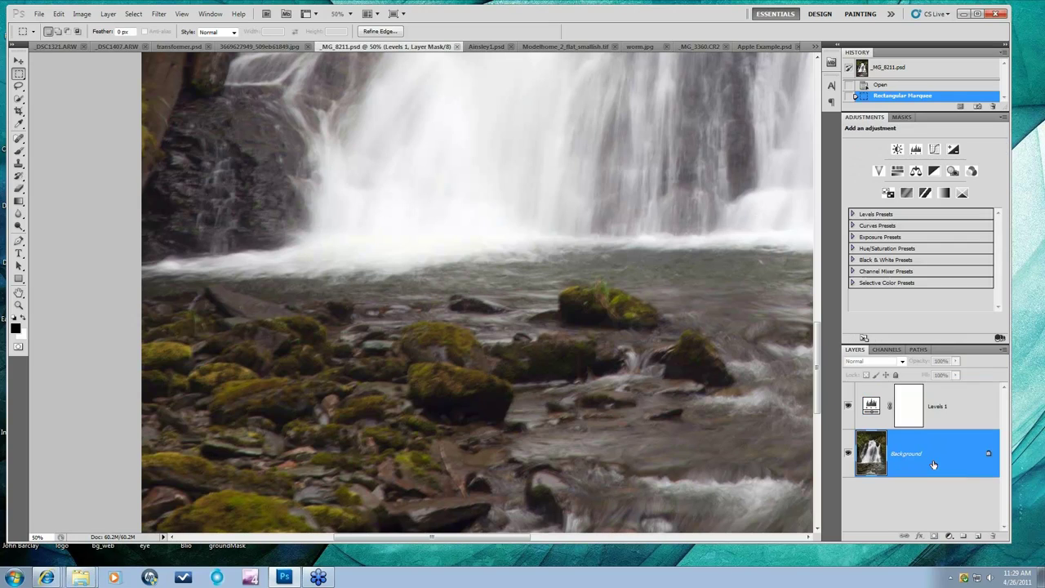
{"action": "left_click", "coordinate": [160, 15]}
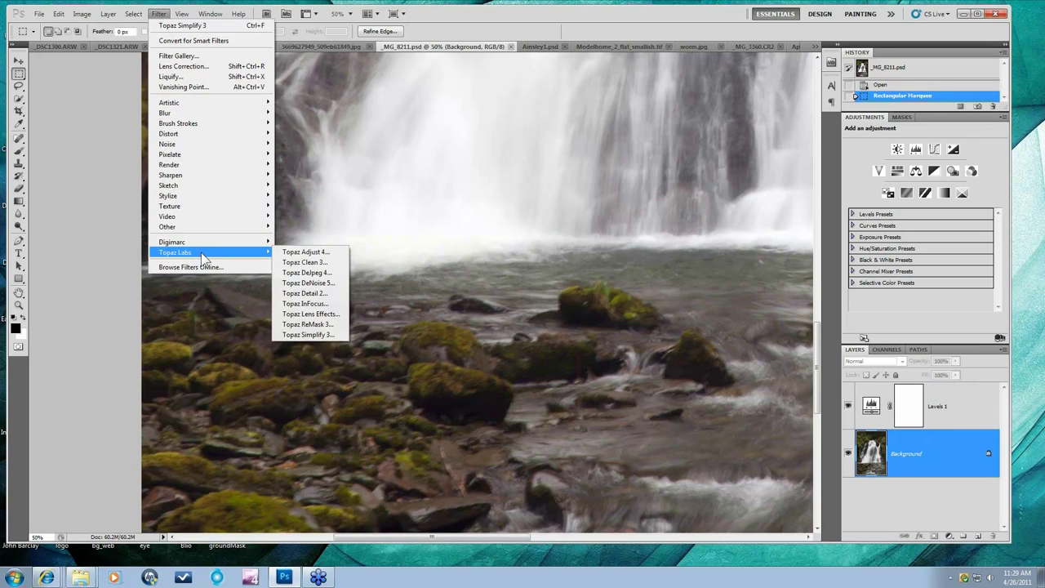
{"action": "left_click", "coordinate": [307, 335]}
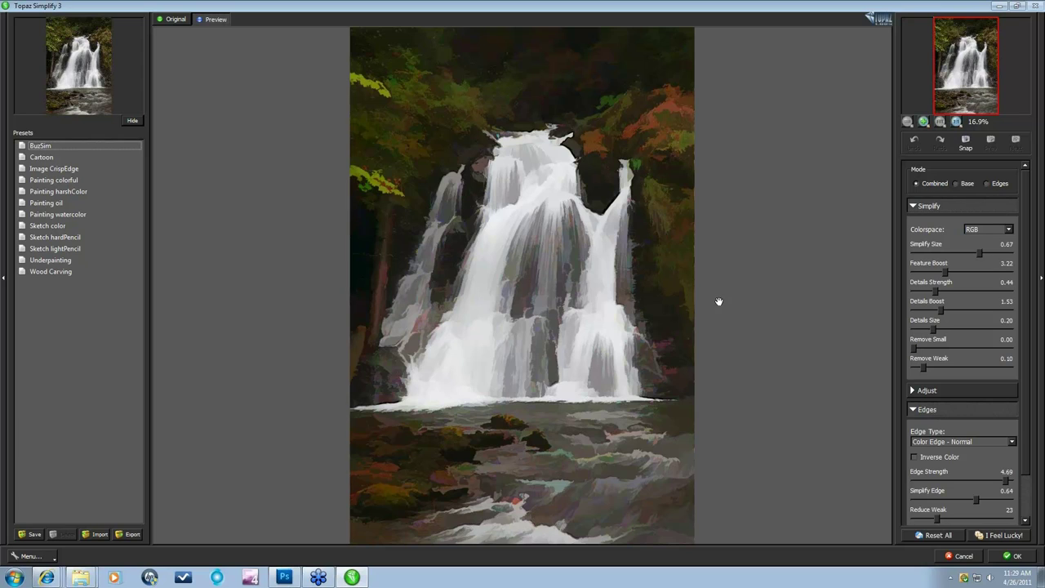
{"action": "left_click", "coordinate": [933, 533]}
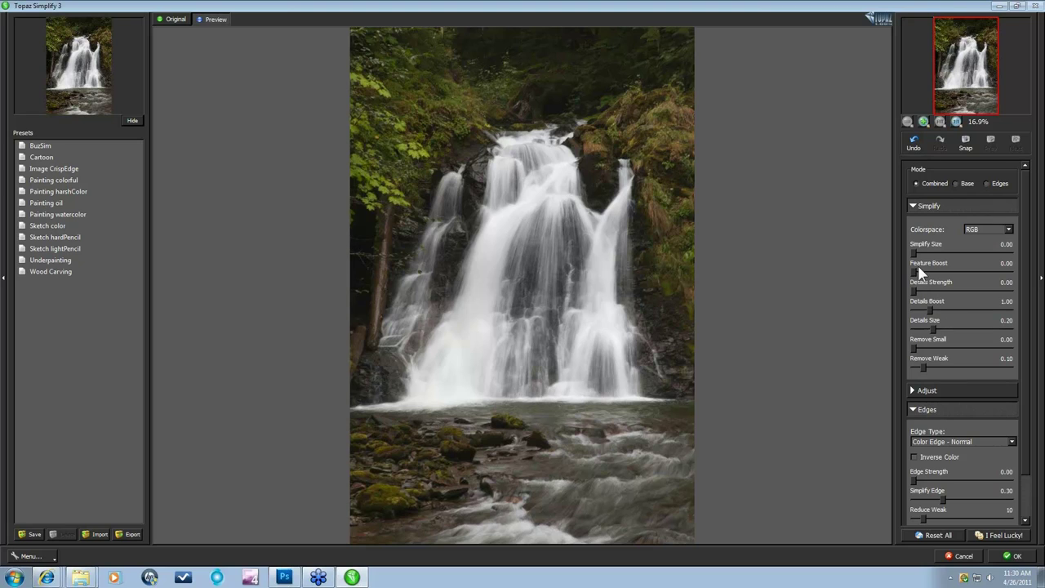
Change the Simplify colorspace to YCbCr and raise Simplify Size to 0.76.
{"action": "left_click", "coordinate": [1008, 231]}
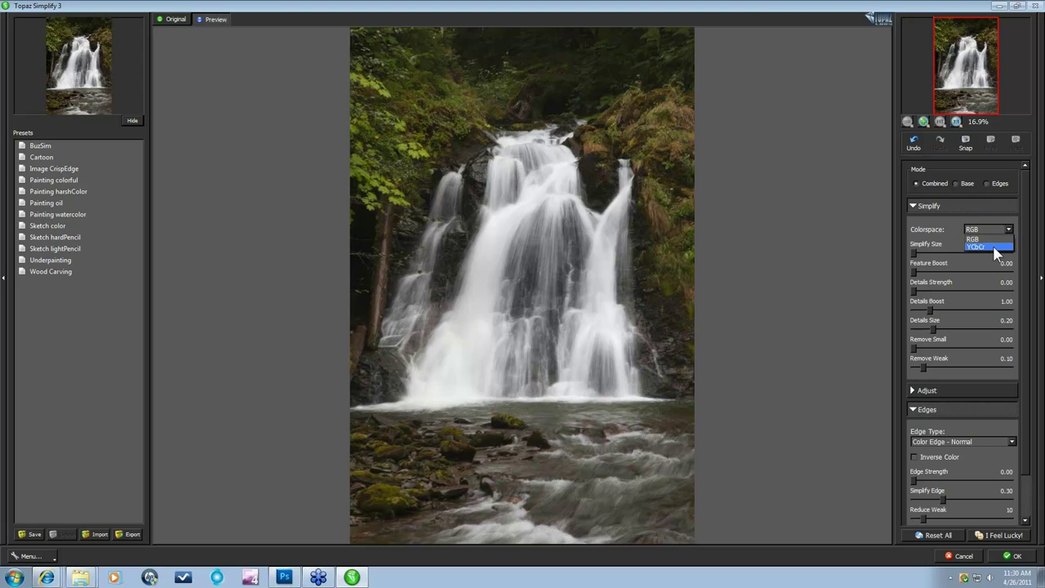
{"action": "left_click", "coordinate": [995, 246]}
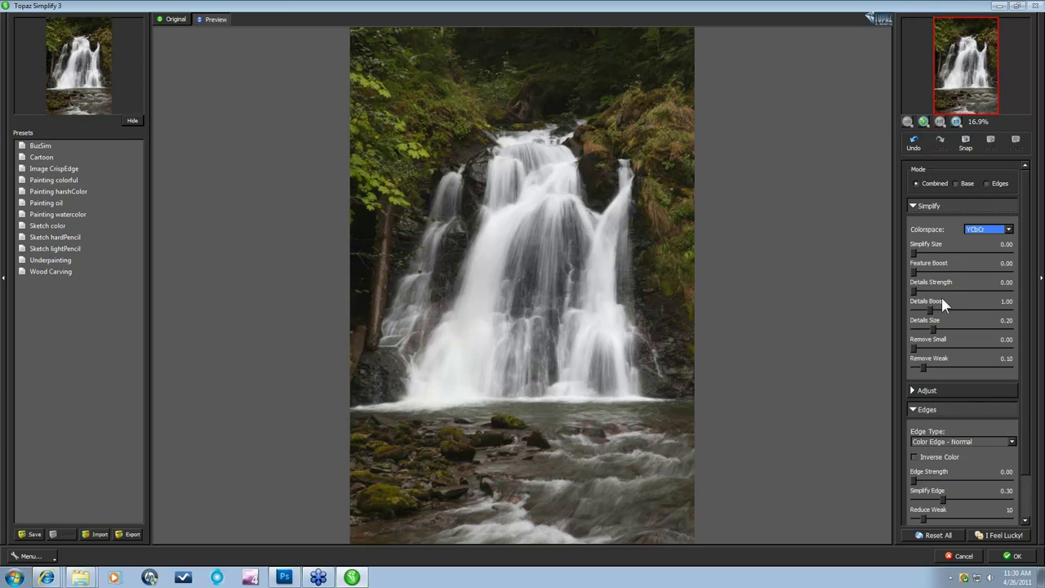
{"action": "mouse_move", "coordinate": [927, 299]}
{"action": "mouse_move", "coordinate": [915, 256]}
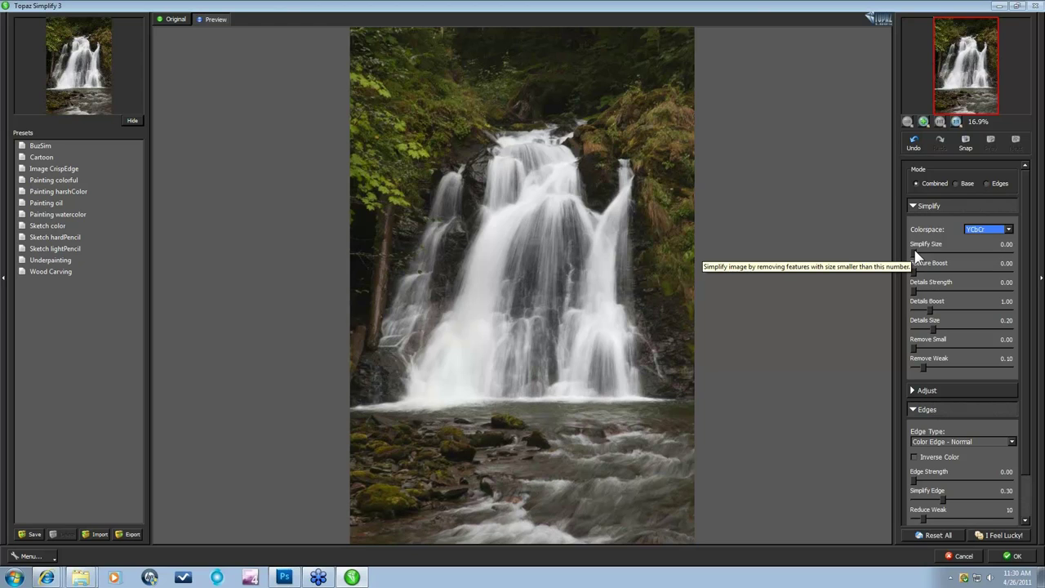
{"action": "left_click_drag", "start_coordinate": [916, 256], "coordinate": [989, 253]}
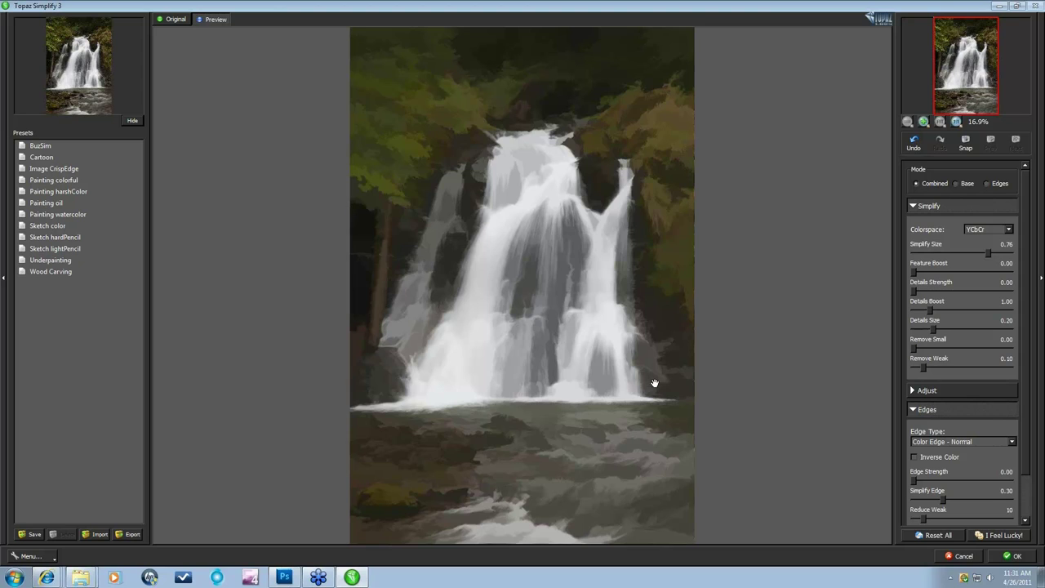
Set Feature Boost to 0.89, Details Strength to 0.23 and Details Boost to 1.27.
{"action": "left_click_drag", "start_coordinate": [914, 274], "coordinate": [925, 279]}
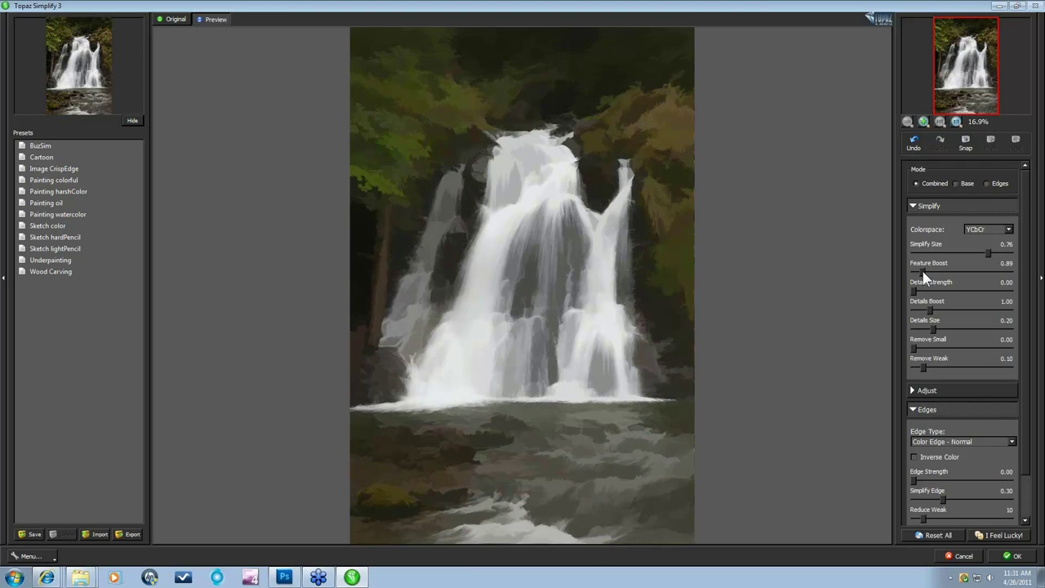
{"action": "left_click_drag", "start_coordinate": [916, 291], "coordinate": [928, 299]}
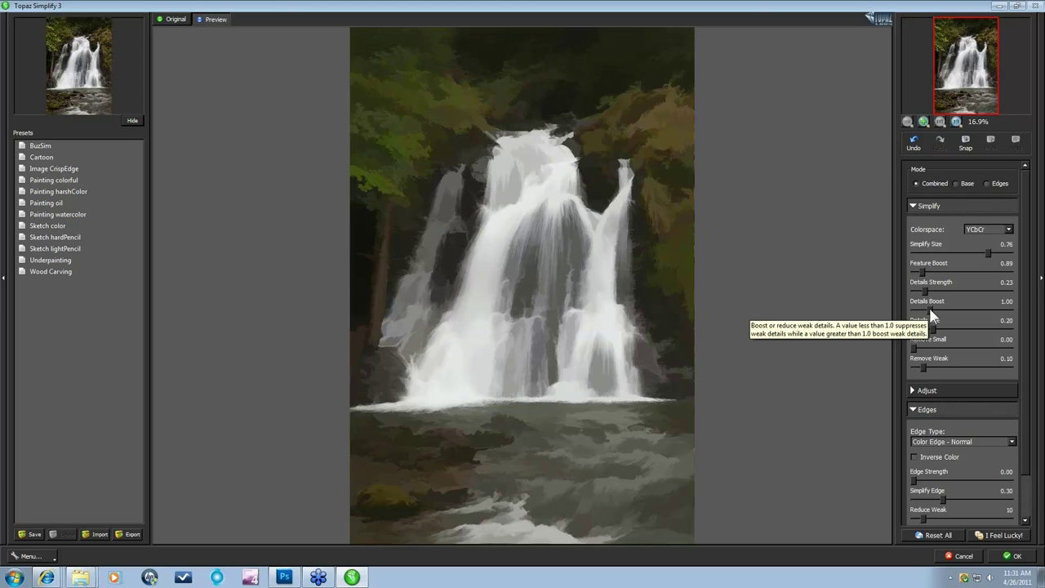
{"action": "left_click_drag", "start_coordinate": [929, 305], "coordinate": [933, 307]}
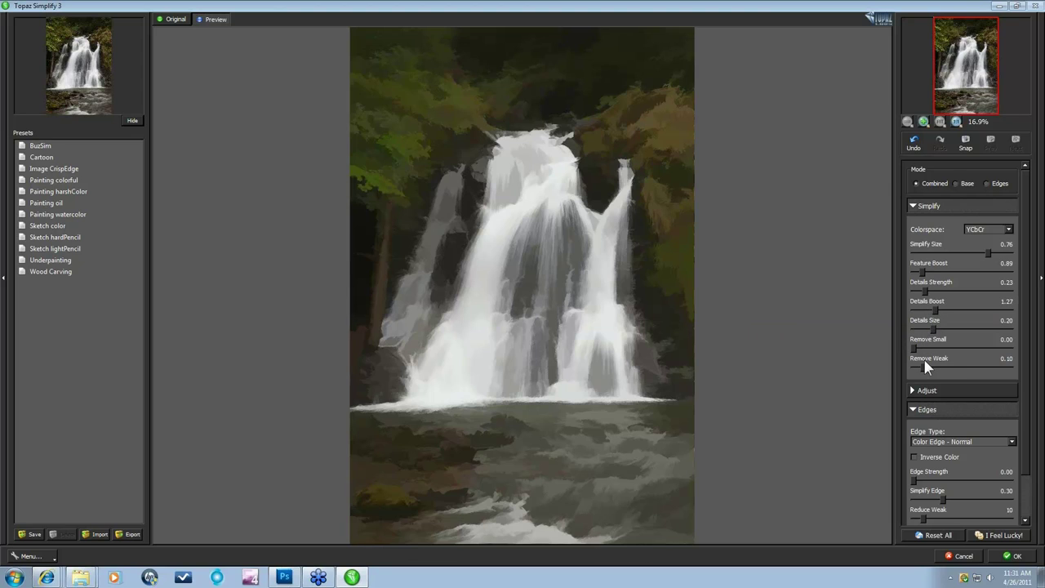
Tone down the waterfall image with Contrast 0.76, Saturation 0.78 and Saturation Boost 0.79.
{"action": "left_click_drag", "start_coordinate": [1025, 325], "coordinate": [1026, 368]}
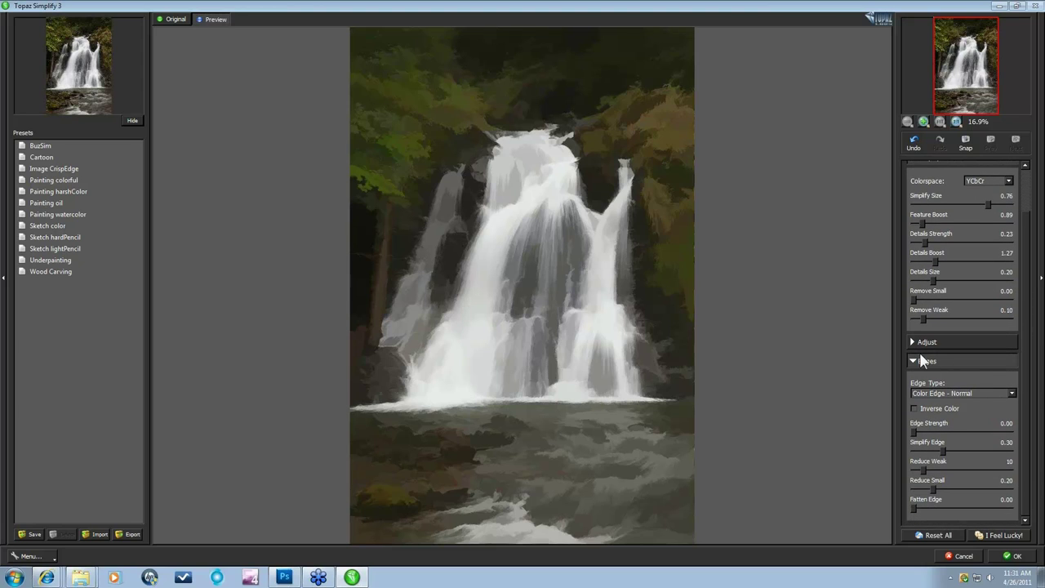
{"action": "left_click", "coordinate": [913, 343]}
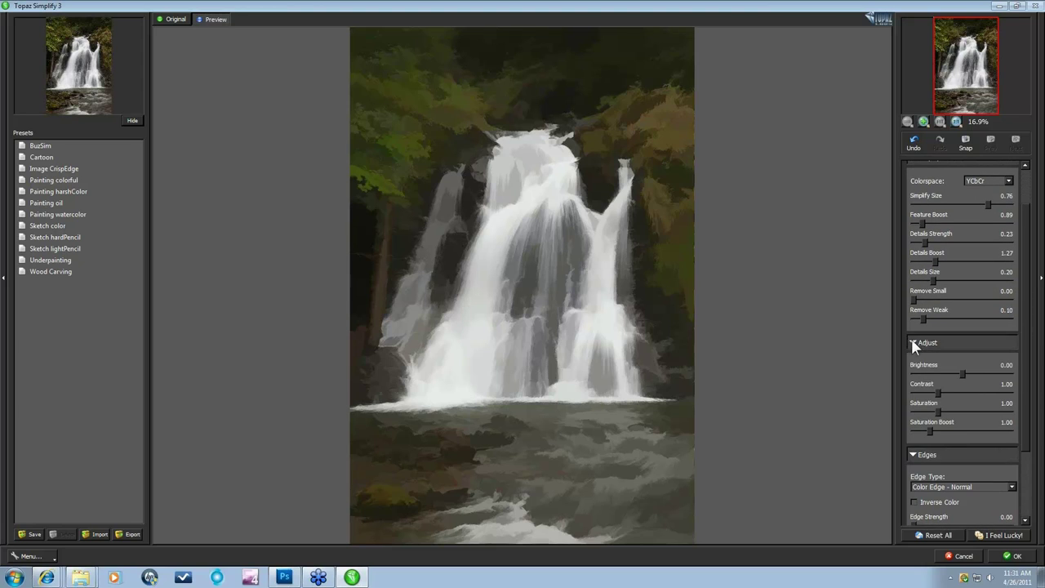
{"action": "left_click", "coordinate": [931, 393]}
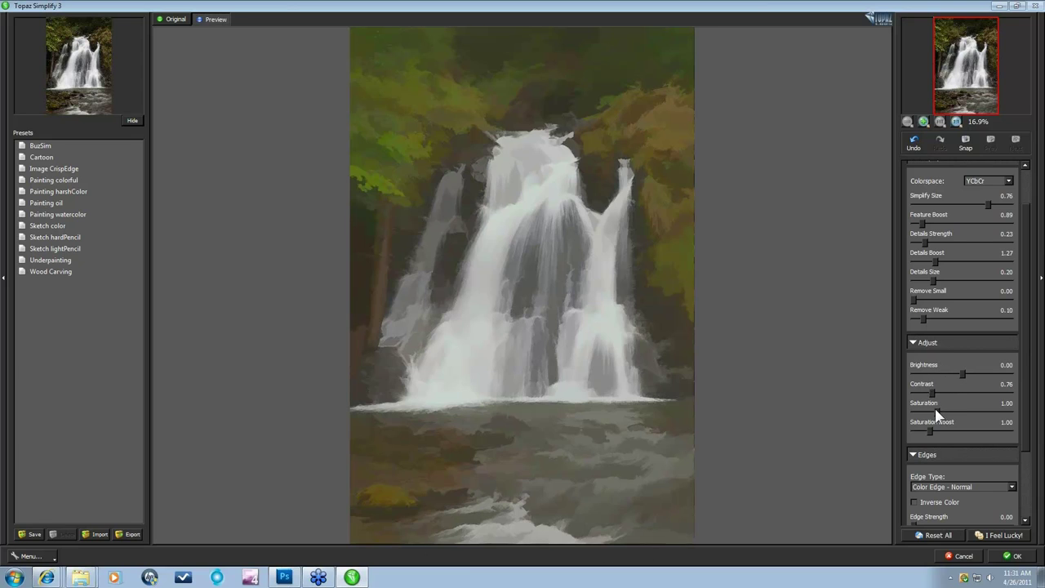
{"action": "left_click", "coordinate": [932, 412]}
{"action": "left_click", "coordinate": [924, 431]}
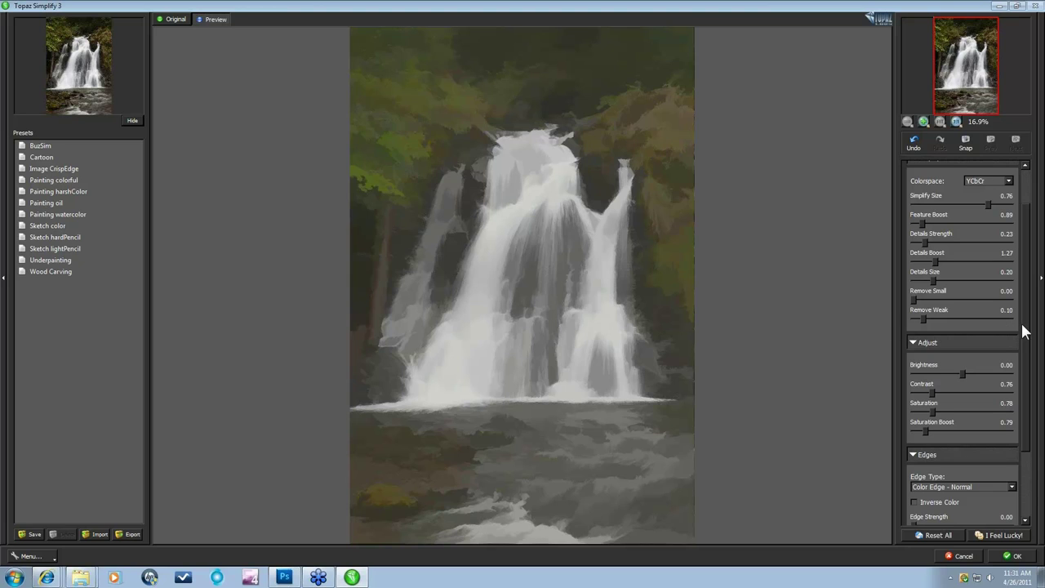
Lower Simplify Size gradually to 0.45 to bring back detail in the leaves and rocks.
{"action": "scroll", "coordinate": [926, 273], "scroll_direction": "up", "scroll_amount": 2}
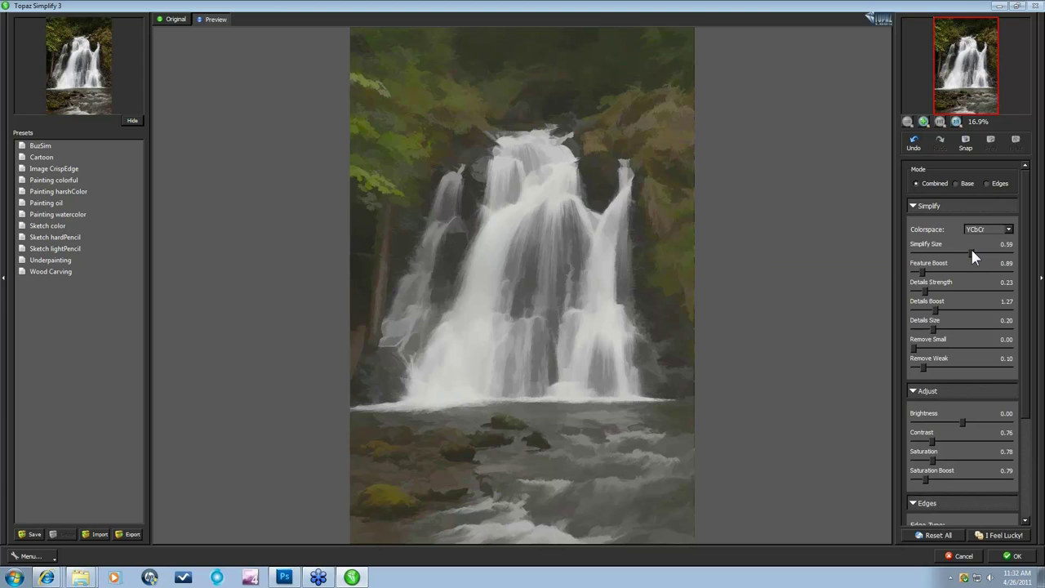
{"action": "left_click_drag", "start_coordinate": [974, 249], "coordinate": [964, 252]}
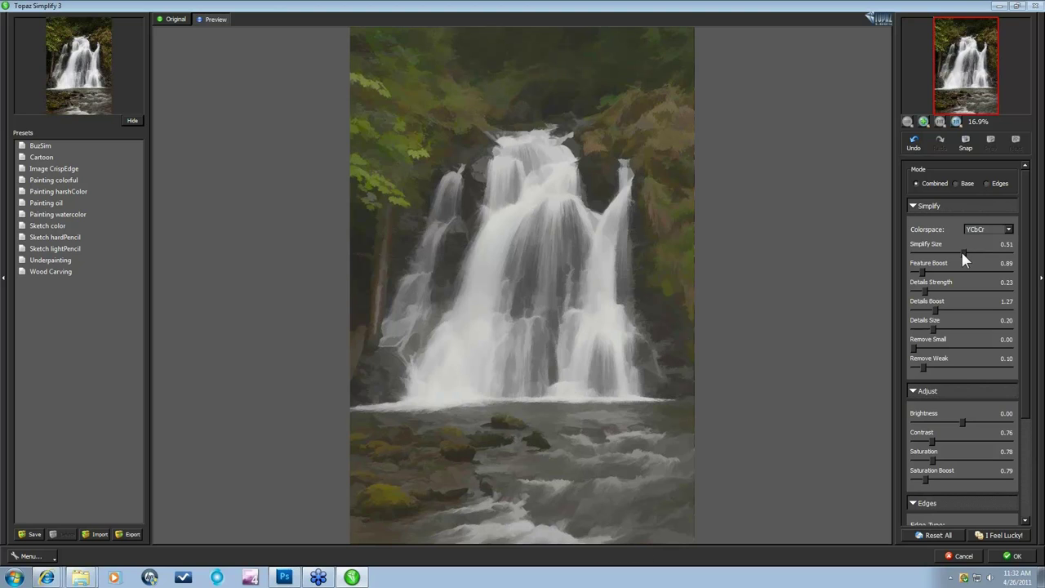
{"action": "left_click_drag", "start_coordinate": [963, 252], "coordinate": [960, 251]}
{"action": "left_click_drag", "start_coordinate": [961, 254], "coordinate": [958, 253]}
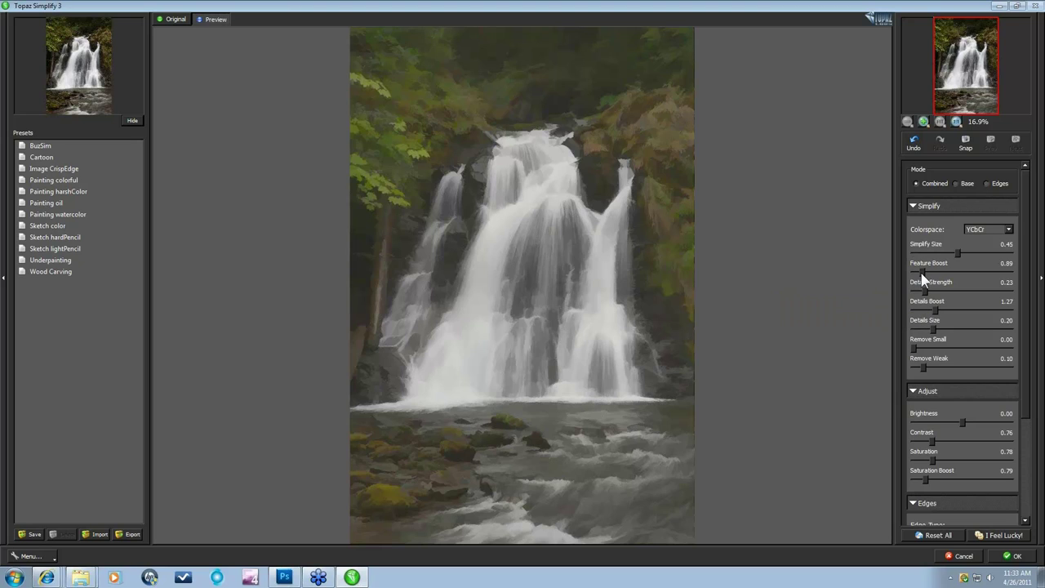
Raise Feature Boost to 3.17 and Details Strength to 0.52, and set Details Size to 0.34 after trying 0.94.
{"action": "mouse_move", "coordinate": [920, 273]}
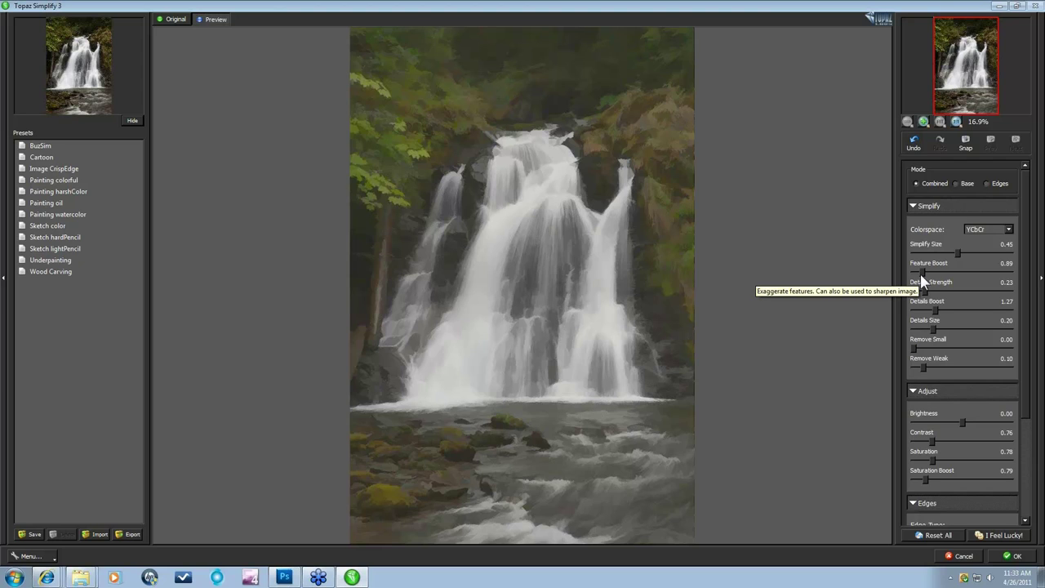
{"action": "left_click_drag", "start_coordinate": [920, 273], "coordinate": [939, 282]}
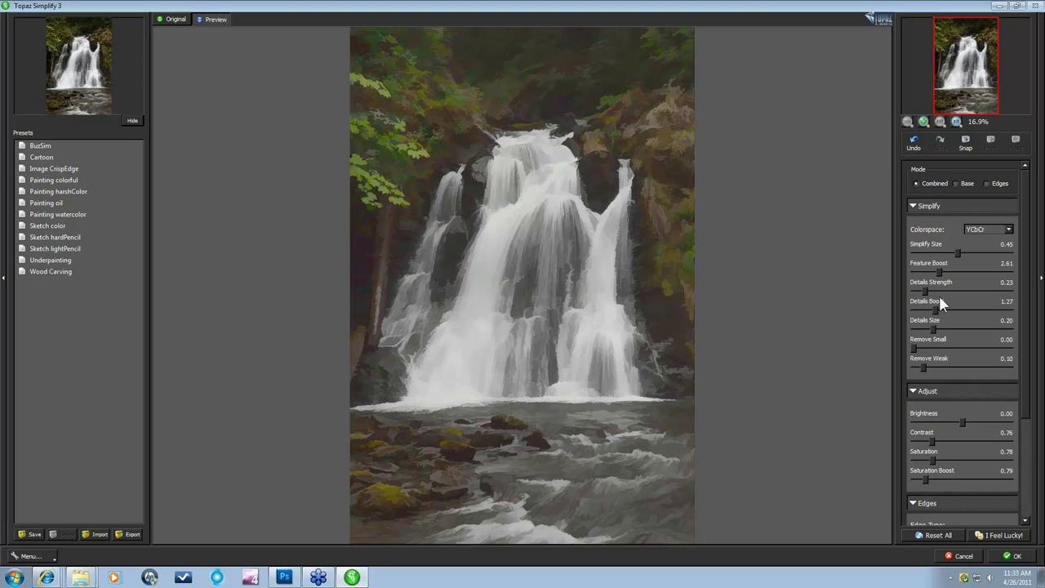
{"action": "left_click_drag", "start_coordinate": [938, 268], "coordinate": [945, 279]}
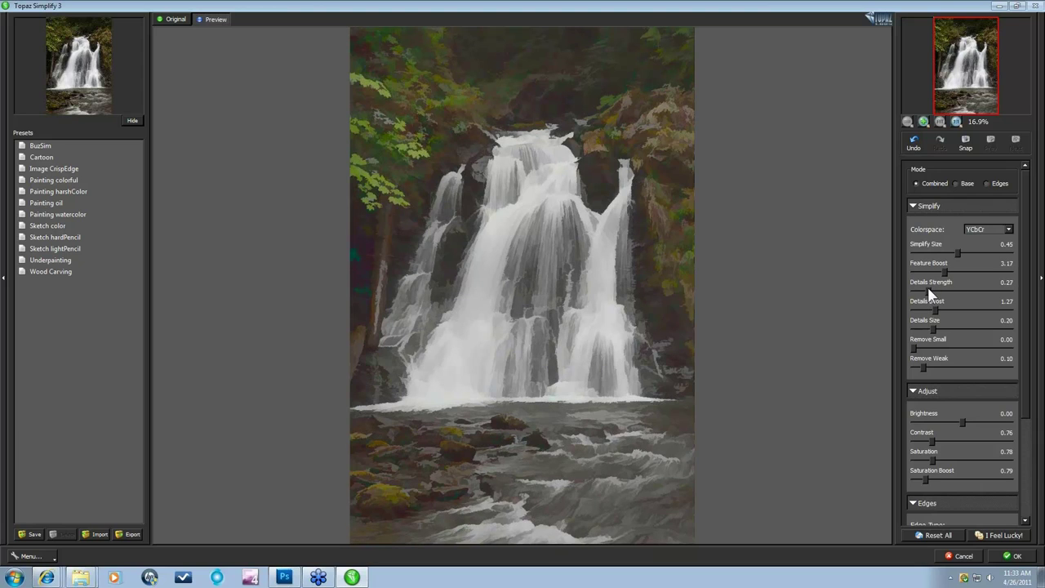
{"action": "left_click_drag", "start_coordinate": [928, 288], "coordinate": [939, 290]}
{"action": "left_click_drag", "start_coordinate": [944, 327], "coordinate": [1006, 331]}
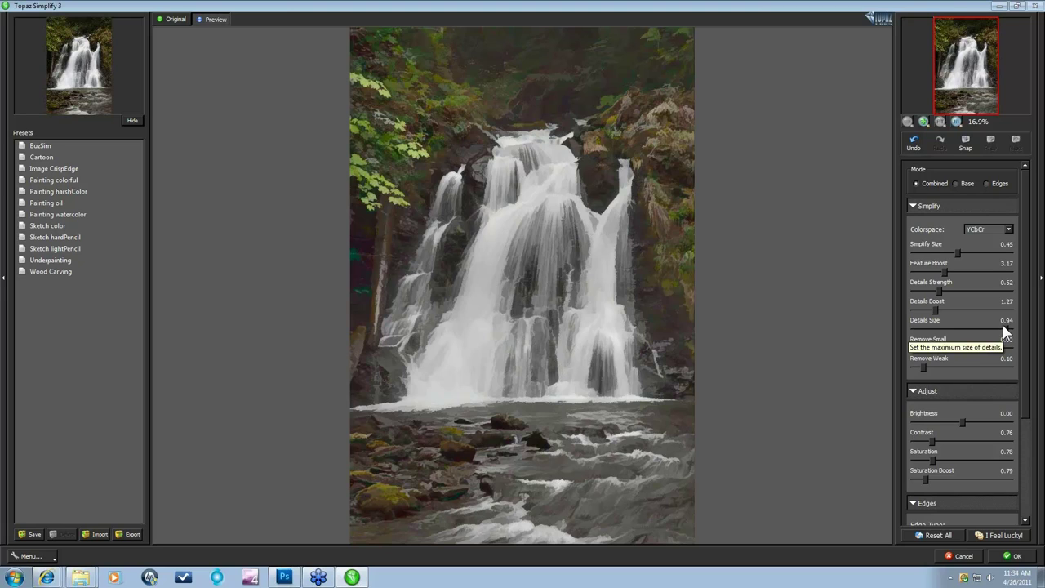
{"action": "left_click", "coordinate": [1003, 327]}
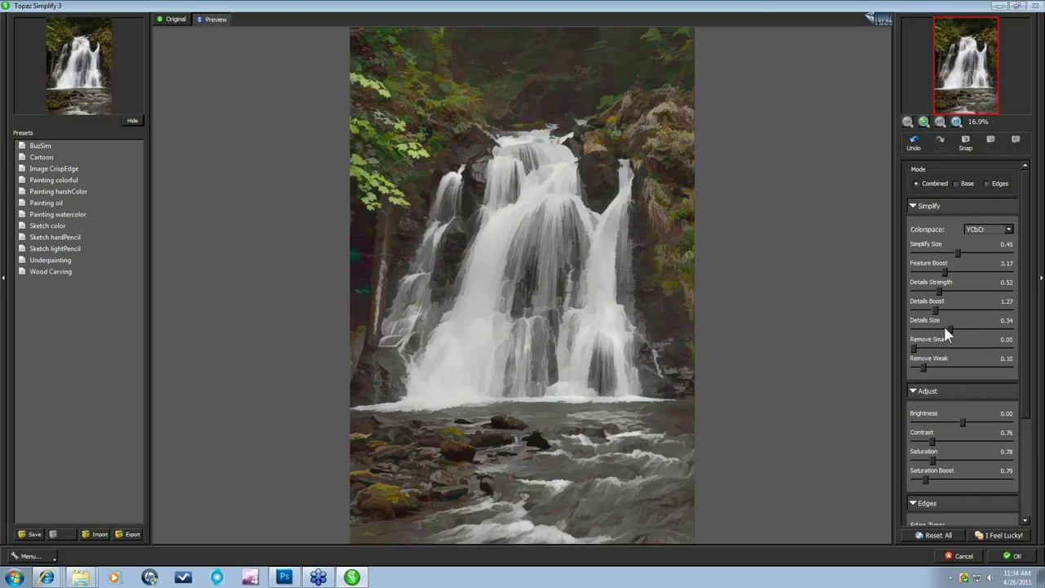
Set Details Size to 0.28 after trying 0.84, and set Details Boost to 1.29.
{"action": "left_click_drag", "start_coordinate": [945, 329], "coordinate": [936, 328]}
{"action": "mouse_move", "coordinate": [938, 331]}
{"action": "left_mouse_down"}
{"action": "mouse_move", "coordinate": [921, 332]}
{"action": "mouse_move", "coordinate": [956, 331]}
{"action": "left_mouse_up"}
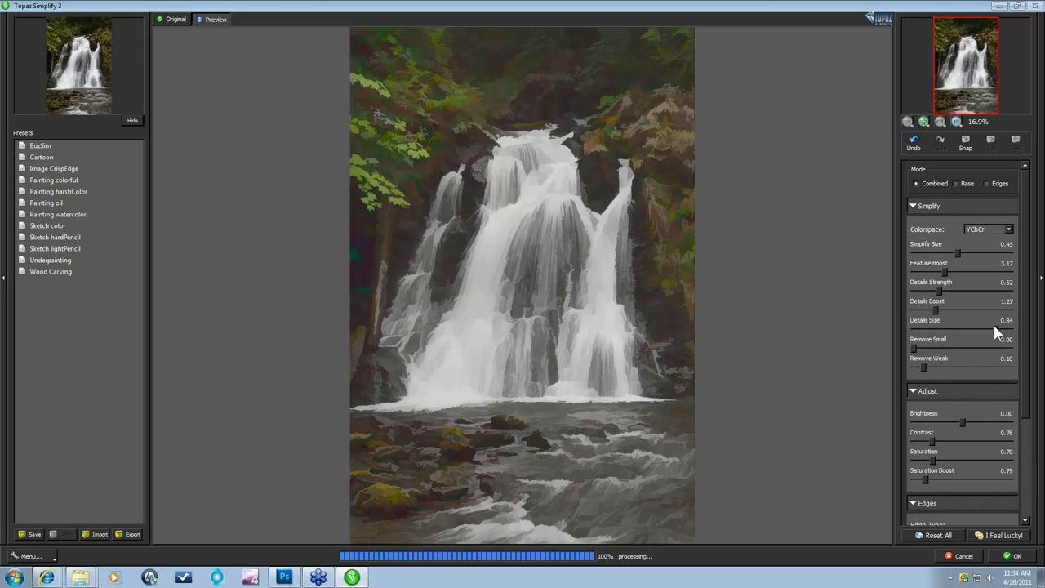
{"action": "left_click_drag", "start_coordinate": [993, 328], "coordinate": [944, 310]}
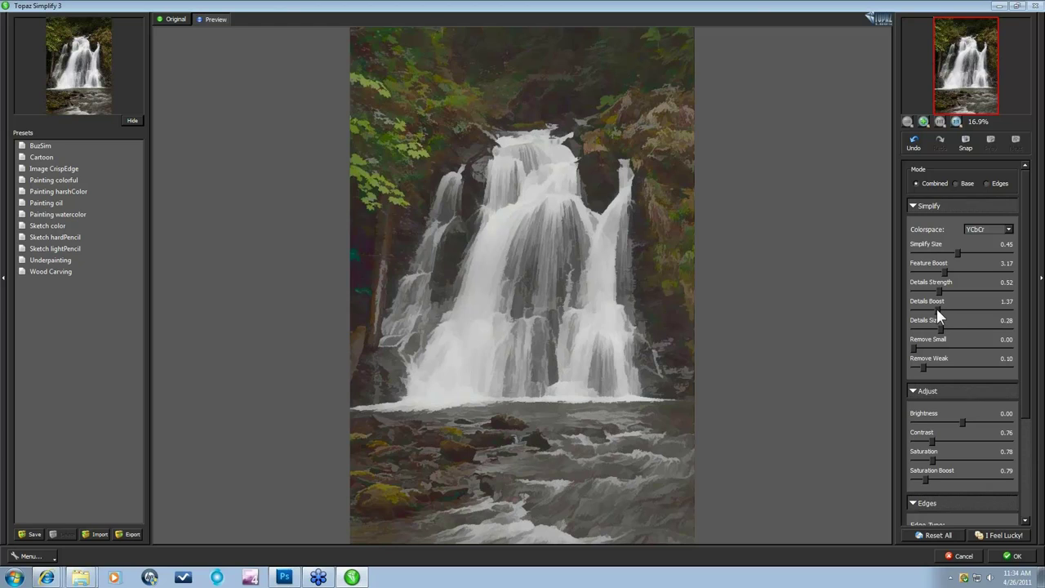
{"action": "left_click_drag", "start_coordinate": [1004, 312], "coordinate": [1007, 313]}
{"action": "left_click_drag", "start_coordinate": [1009, 310], "coordinate": [935, 313]}
Set Remove Small to 0.36 and Remove Weak to 0.75 after trying a higher Remove Weak value of 0.96.
{"action": "left_click_drag", "start_coordinate": [932, 348], "coordinate": [1012, 346]}
{"action": "left_click_drag", "start_coordinate": [1012, 348], "coordinate": [946, 359]}
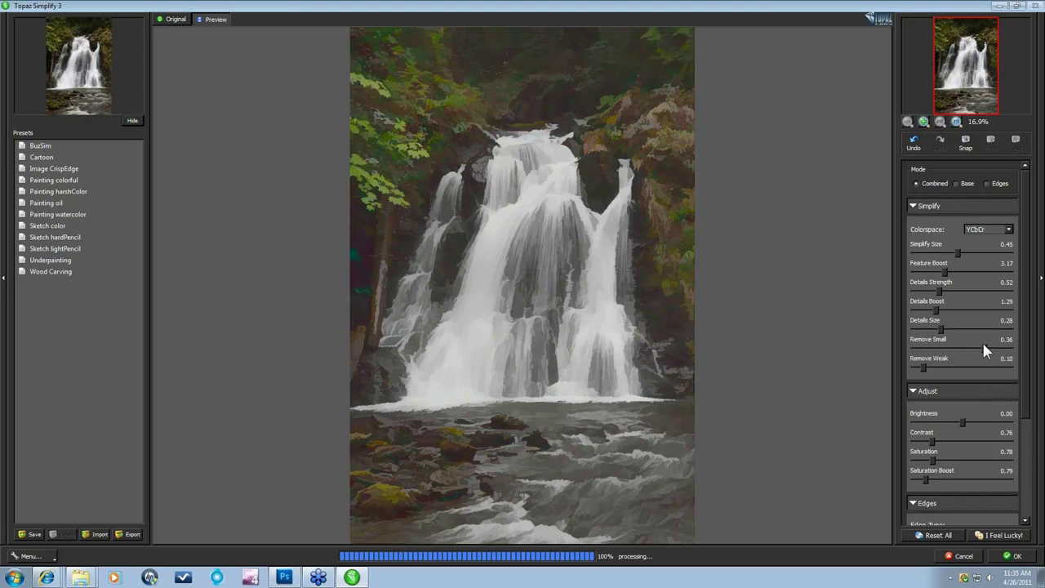
{"action": "left_click_drag", "start_coordinate": [925, 367], "coordinate": [1010, 366]}
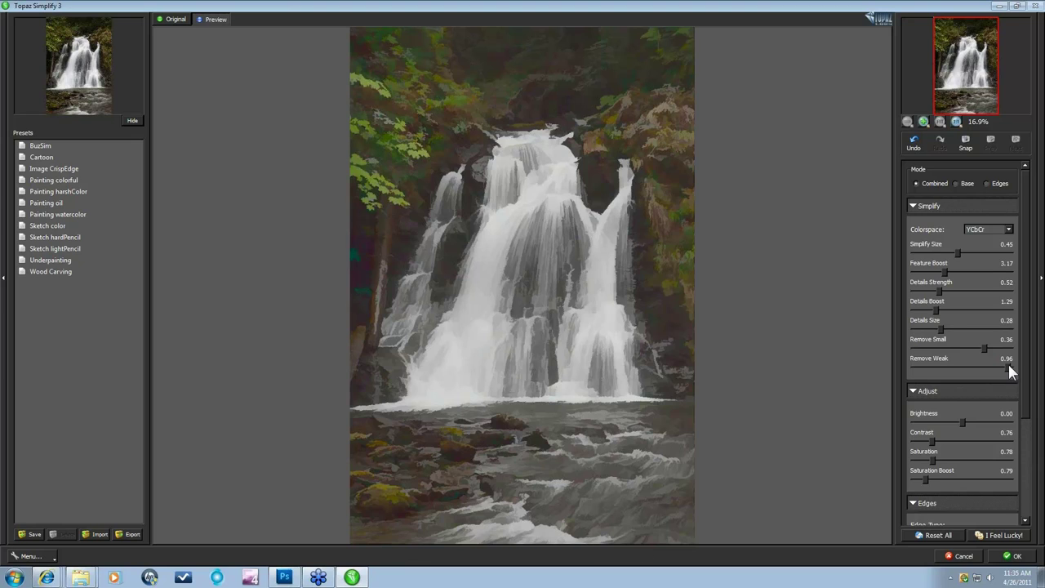
{"action": "left_click_drag", "start_coordinate": [1007, 368], "coordinate": [947, 374]}
{"action": "left_click_drag", "start_coordinate": [915, 369], "coordinate": [1015, 373]}
{"action": "left_click_drag", "start_coordinate": [1012, 368], "coordinate": [998, 367]}
Restore the waterfall's tones and colors with Contrast 0.96, Saturation 1.04 and Saturation Boost 1.03.
{"action": "left_click_drag", "start_coordinate": [1027, 294], "coordinate": [1024, 394]}
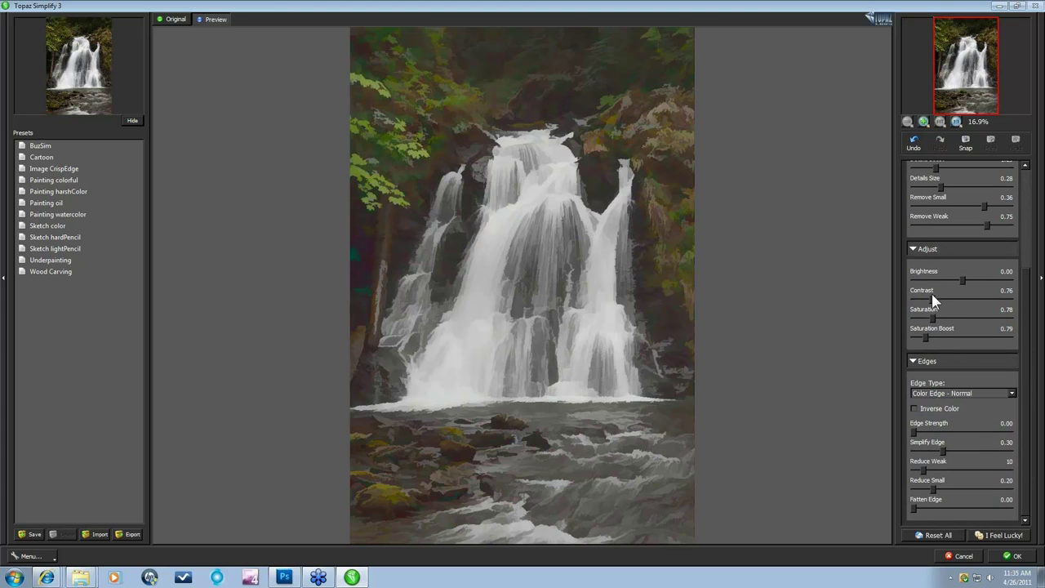
{"action": "left_click_drag", "start_coordinate": [932, 298], "coordinate": [940, 297]}
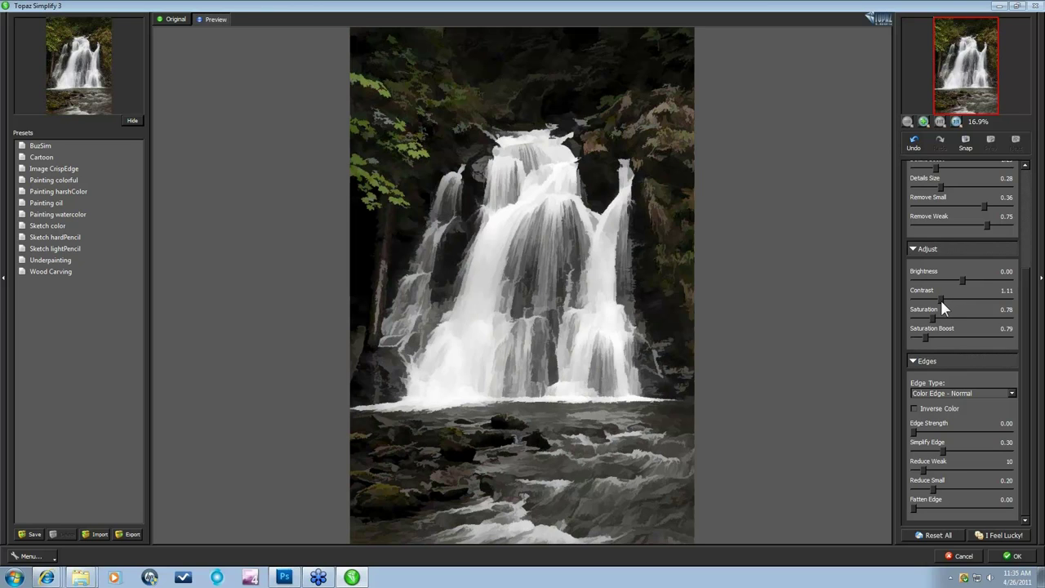
{"action": "mouse_move", "coordinate": [942, 299]}
{"action": "left_mouse_down"}
{"action": "mouse_move", "coordinate": [927, 298]}
{"action": "mouse_move", "coordinate": [938, 299]}
{"action": "left_mouse_up"}
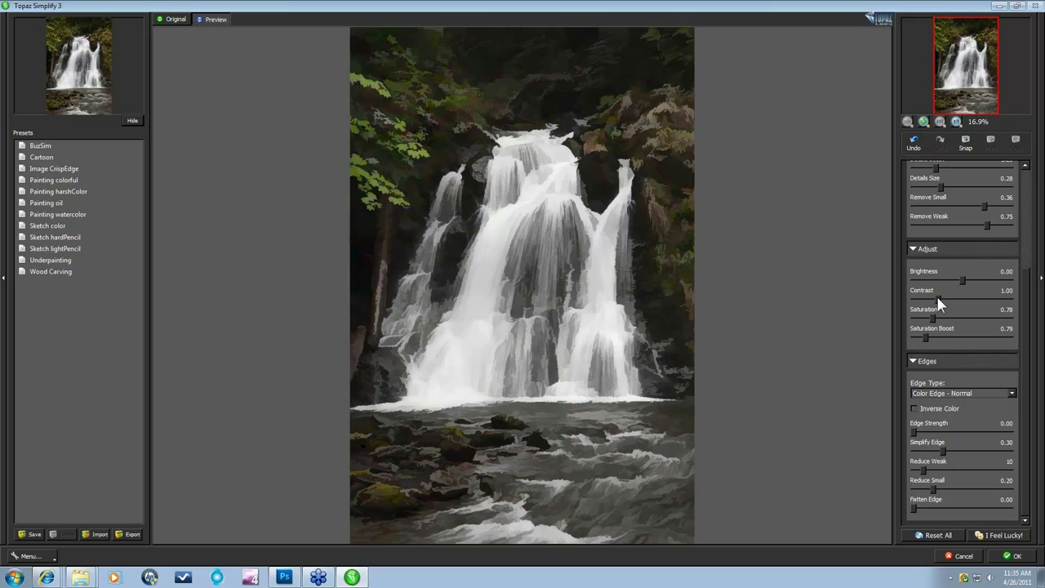
{"action": "left_click_drag", "start_coordinate": [933, 319], "coordinate": [939, 318]}
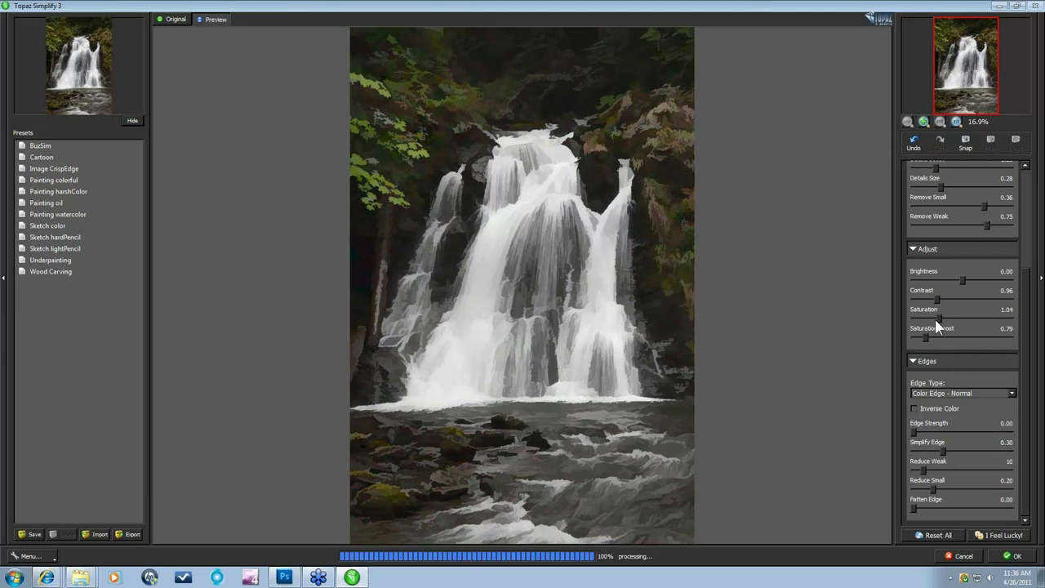
{"action": "left_click_drag", "start_coordinate": [926, 337], "coordinate": [931, 338]}
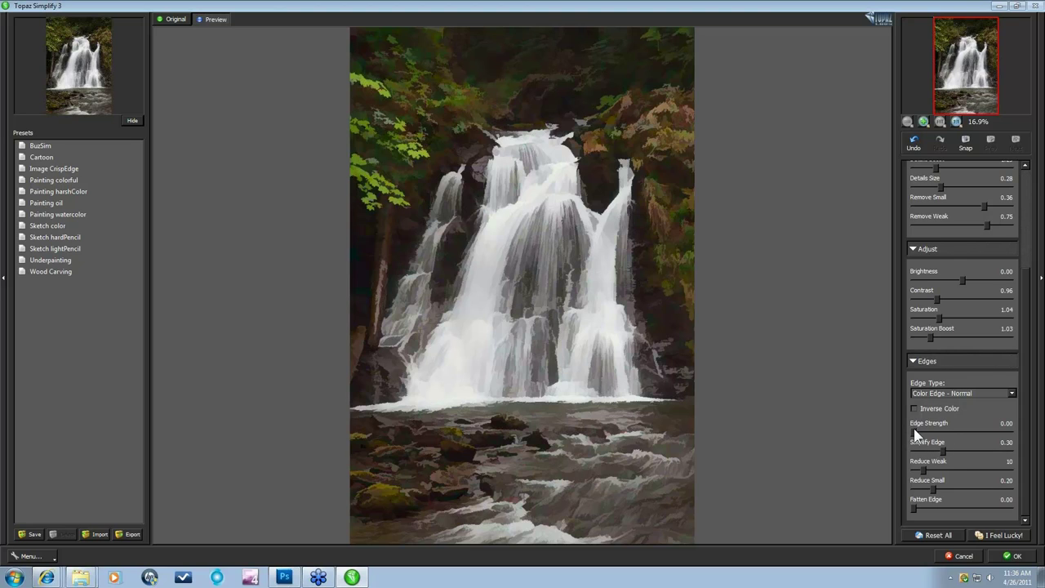
Raise Edge Strength to 5.00 and compare the Edges and Base modes before returning to Combined mode.
{"action": "left_click_drag", "start_coordinate": [993, 427], "coordinate": [1008, 433]}
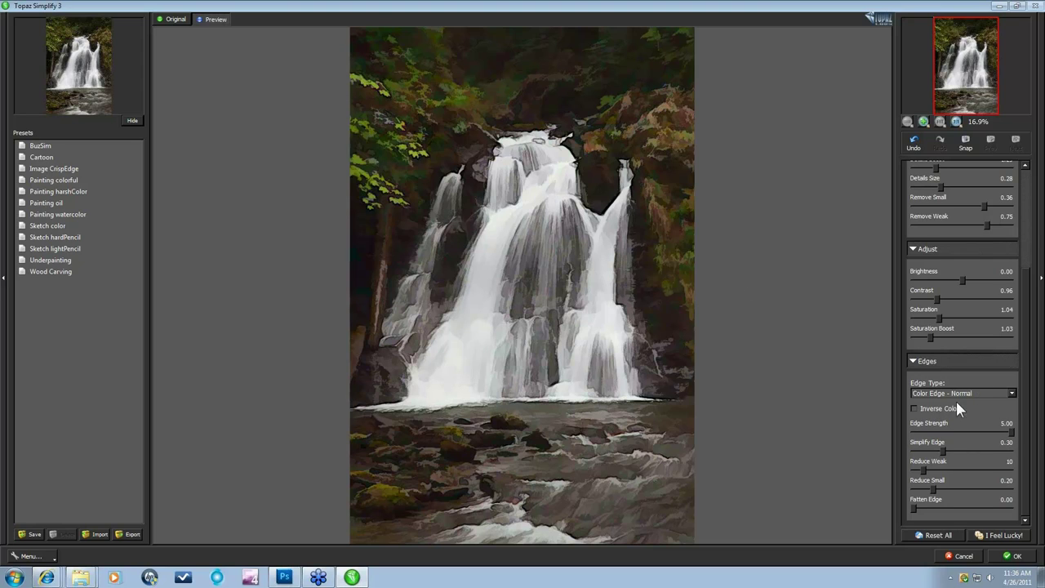
{"action": "scroll", "coordinate": [1029, 333], "scroll_direction": "up", "scroll_amount": 4}
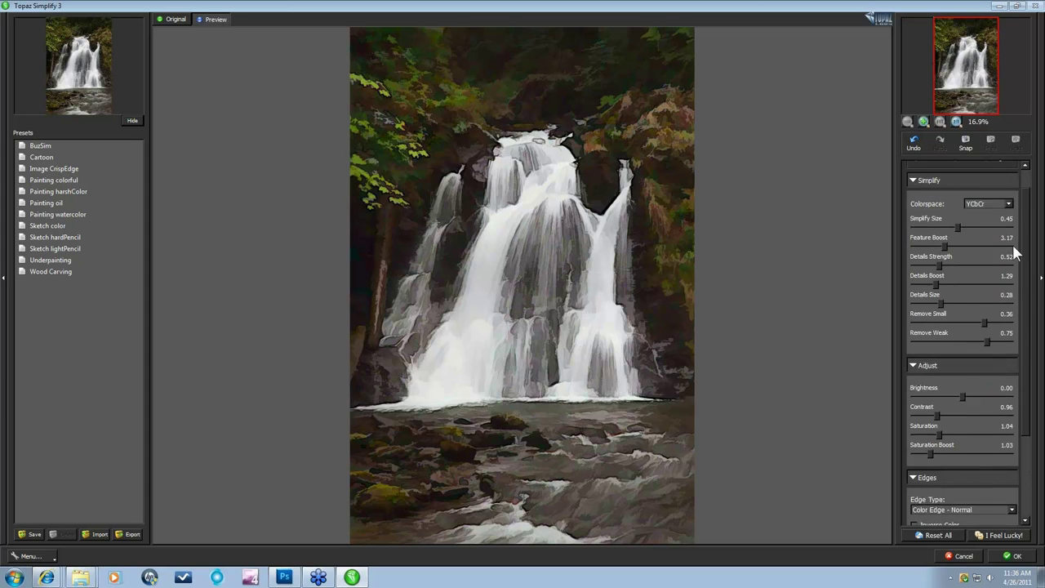
{"action": "left_click", "coordinate": [987, 184]}
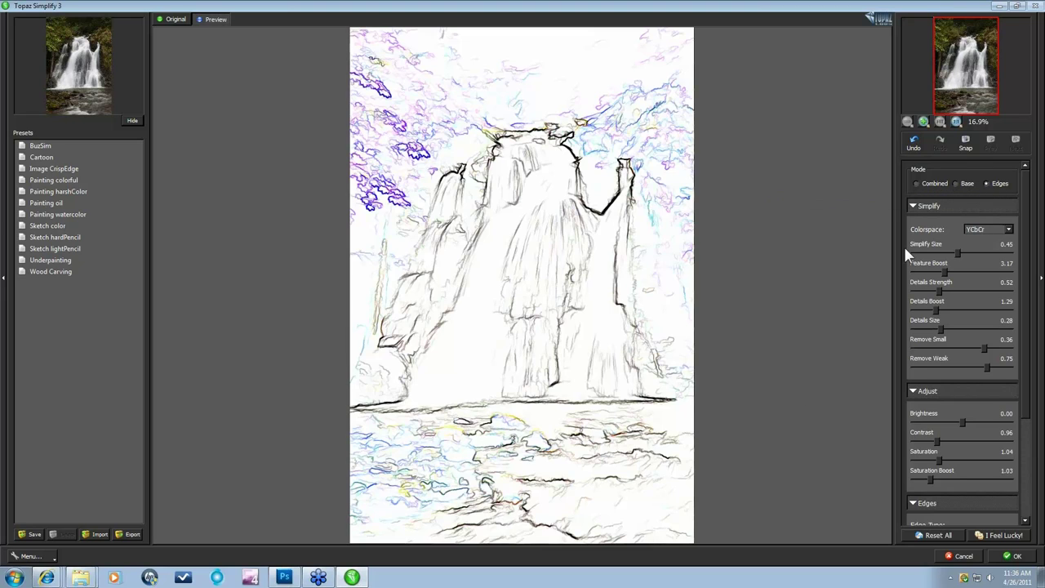
{"action": "left_click", "coordinate": [956, 183]}
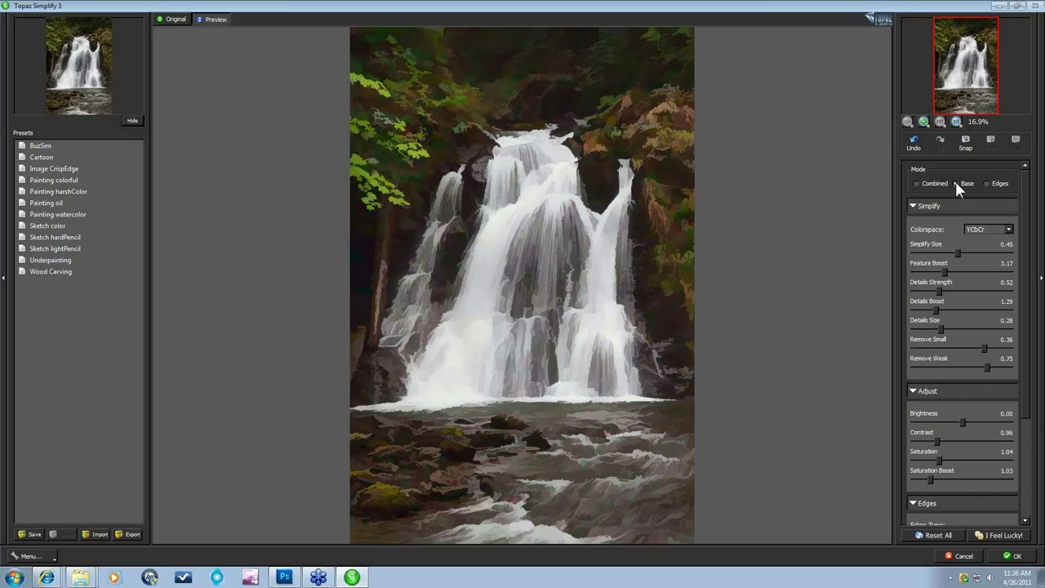
{"action": "left_click", "coordinate": [916, 183]}
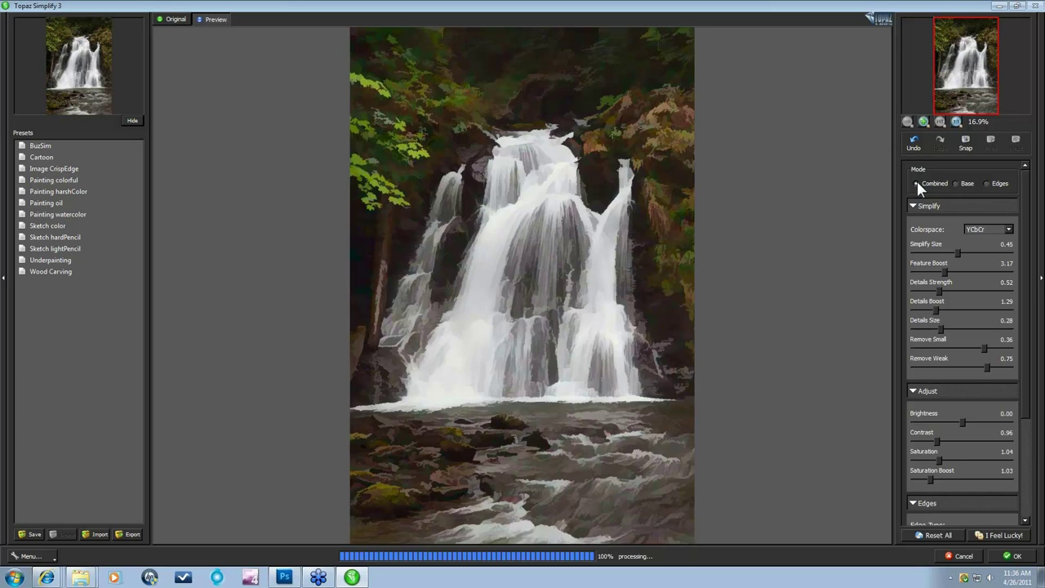
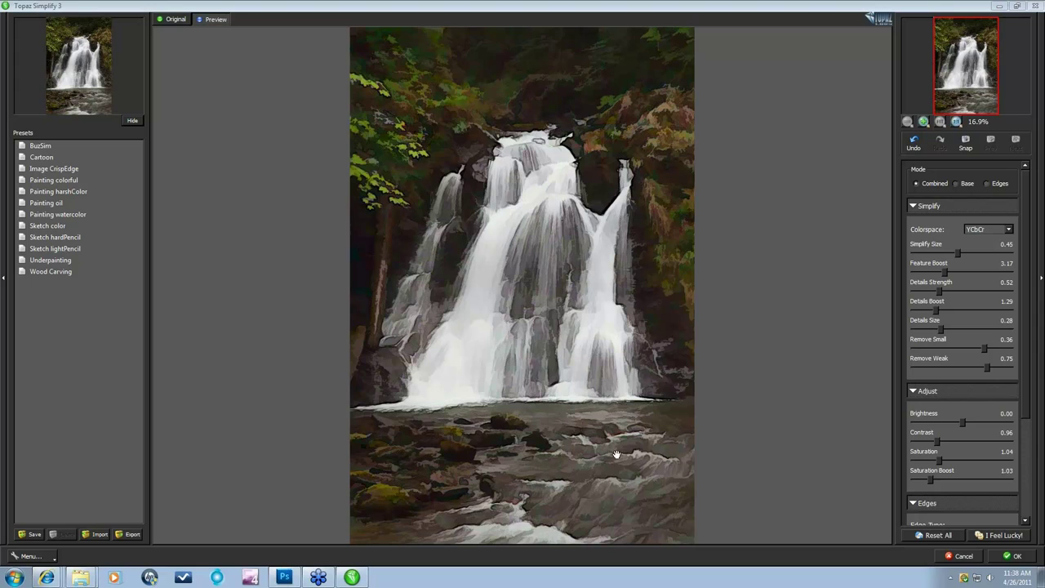
Save the current settings as a preset named Waterfall with the creator's name, and select that preset.
{"action": "left_click", "coordinate": [30, 534]}
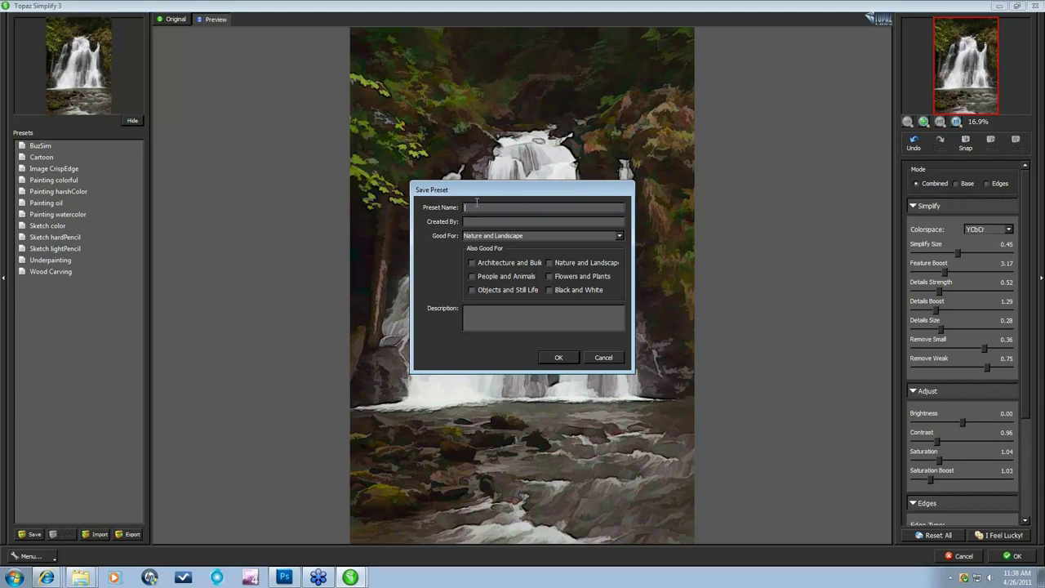
{"action": "type", "text": "Waterfall"}
{"action": "type", "text": "nichole"}
{"action": "left_click", "coordinate": [567, 359]}
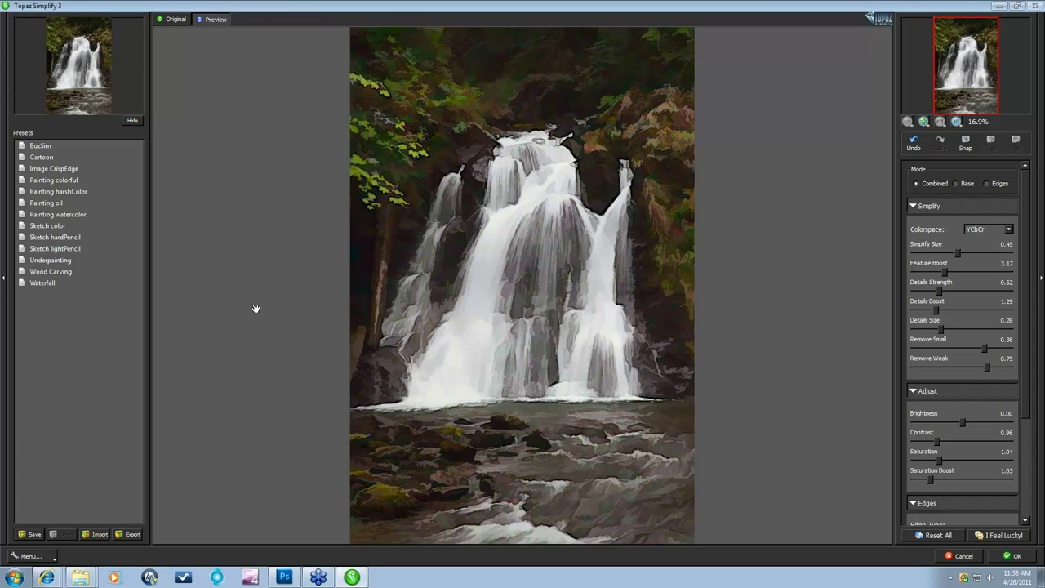
{"action": "left_click", "coordinate": [54, 273]}
{"action": "left_click", "coordinate": [48, 283]}
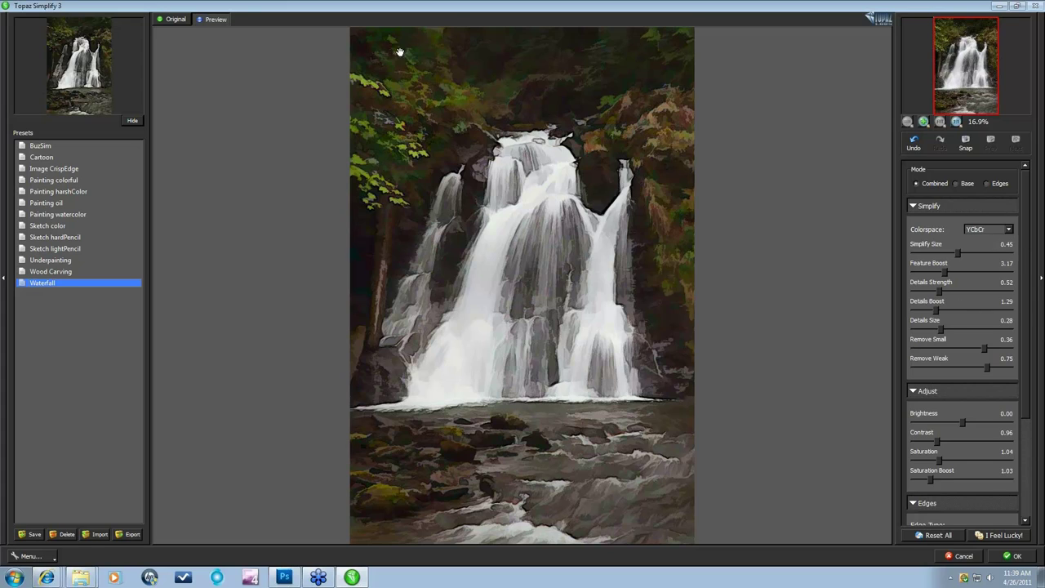
Try the RGB colorspace on the waterfall image and switch back to YCbCr.
{"action": "left_click", "coordinate": [1006, 230]}
{"action": "left_click", "coordinate": [979, 238]}
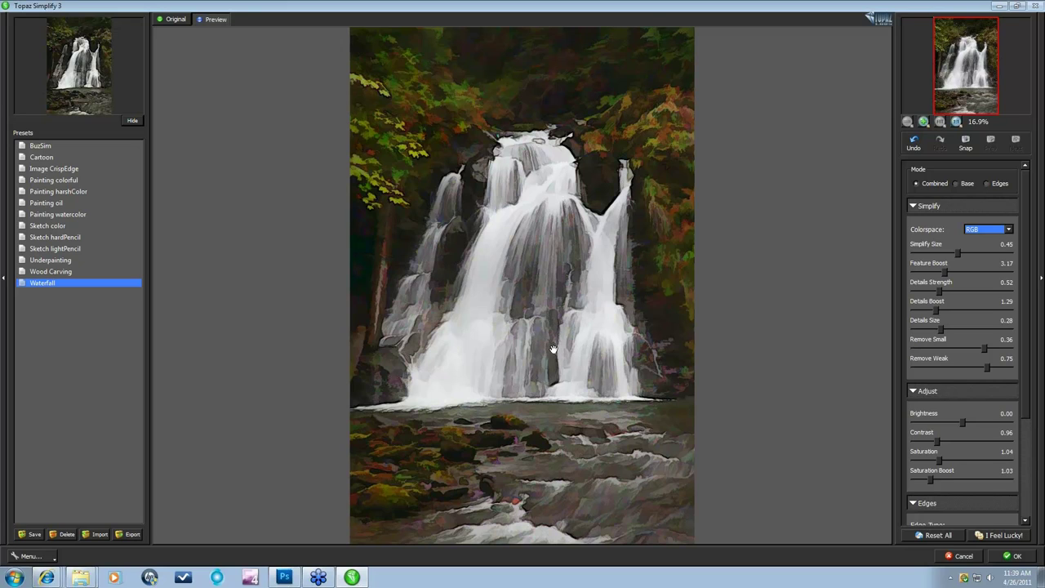
{"action": "left_click", "coordinate": [562, 287]}
{"action": "left_click", "coordinate": [1009, 229]}
{"action": "left_click", "coordinate": [988, 245]}
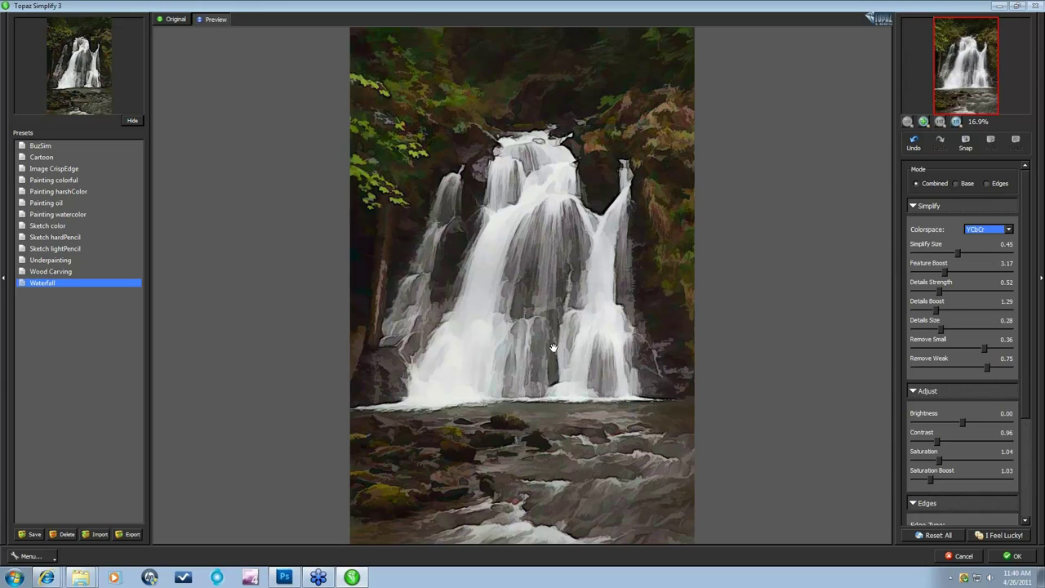
{"action": "left_click", "coordinate": [753, 249]}
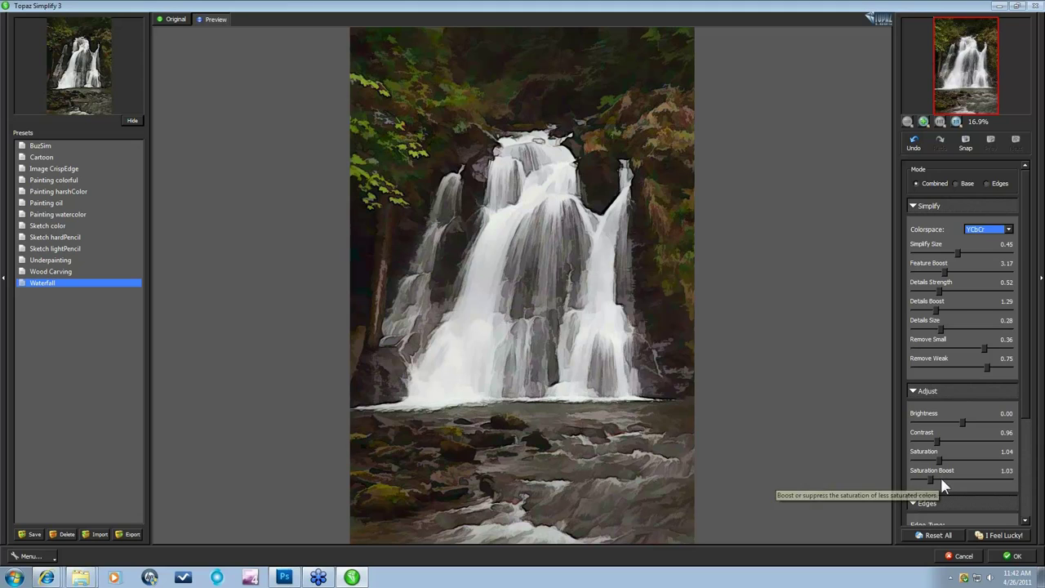
Reset and close the waterfall filter without applying it, and open Apple Example.psd in Topaz Simplify 3.
{"action": "left_click", "coordinate": [948, 536]}
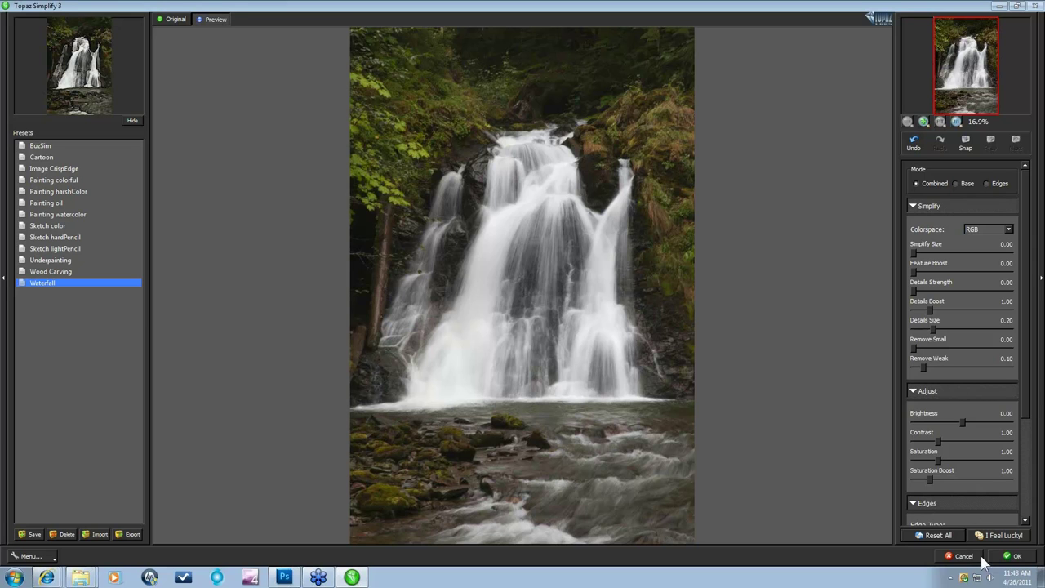
{"action": "left_click", "coordinate": [957, 557]}
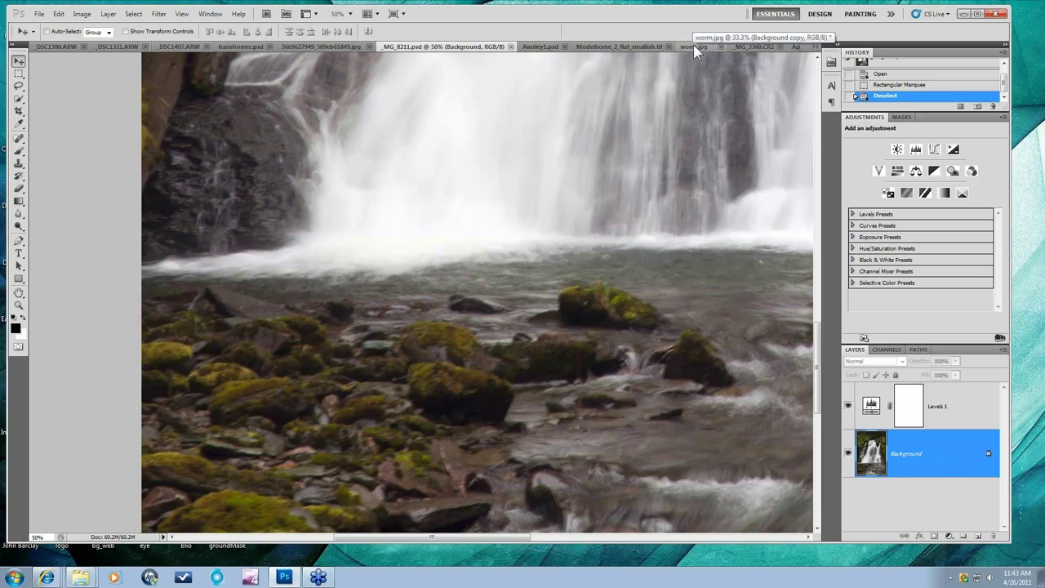
{"action": "left_click", "coordinate": [745, 45]}
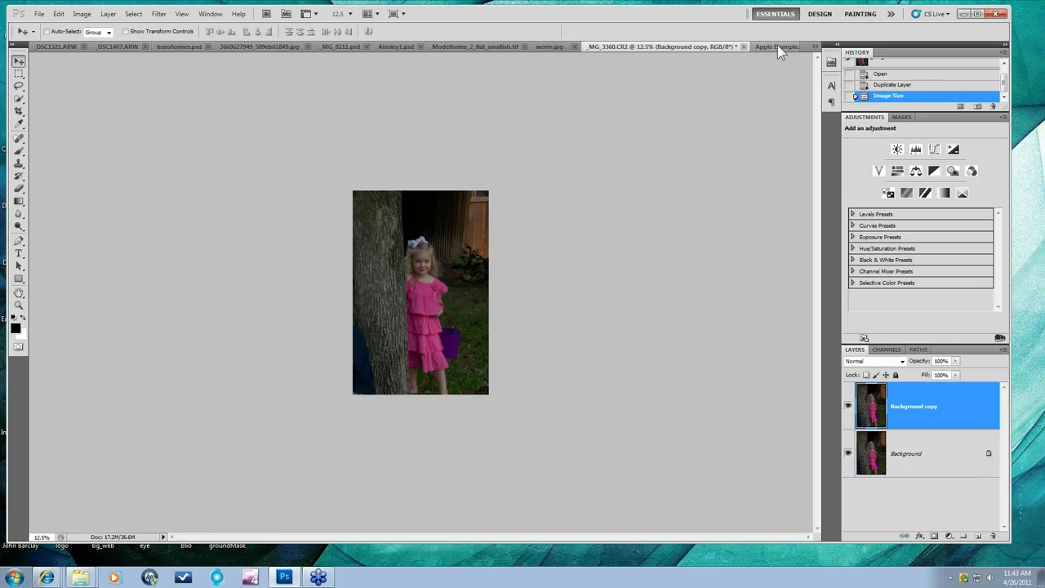
{"action": "left_click", "coordinate": [777, 46]}
{"action": "left_click", "coordinate": [158, 14]}
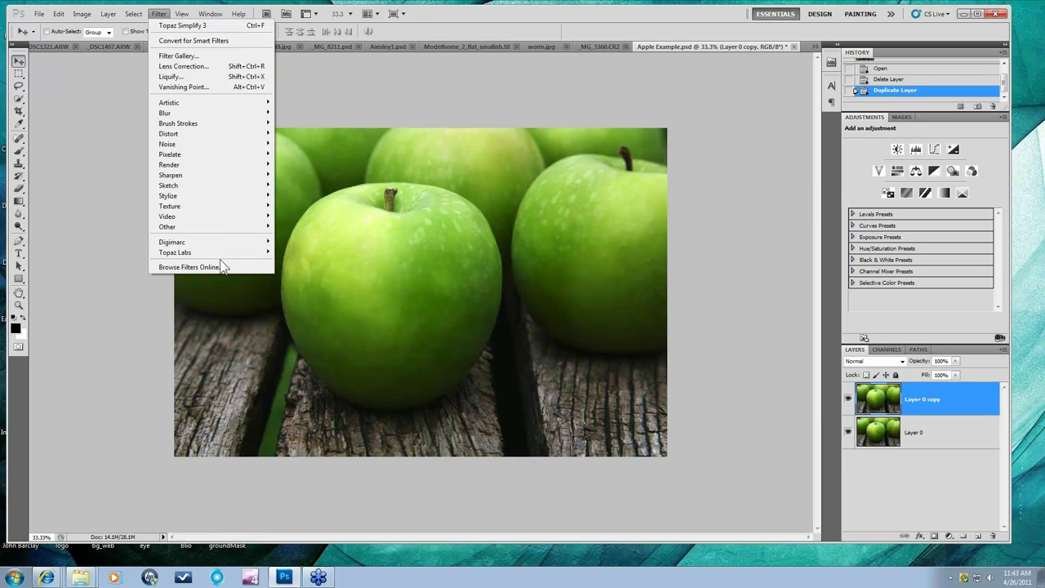
{"action": "mouse_move", "coordinate": [219, 253]}
{"action": "left_click", "coordinate": [307, 334]}
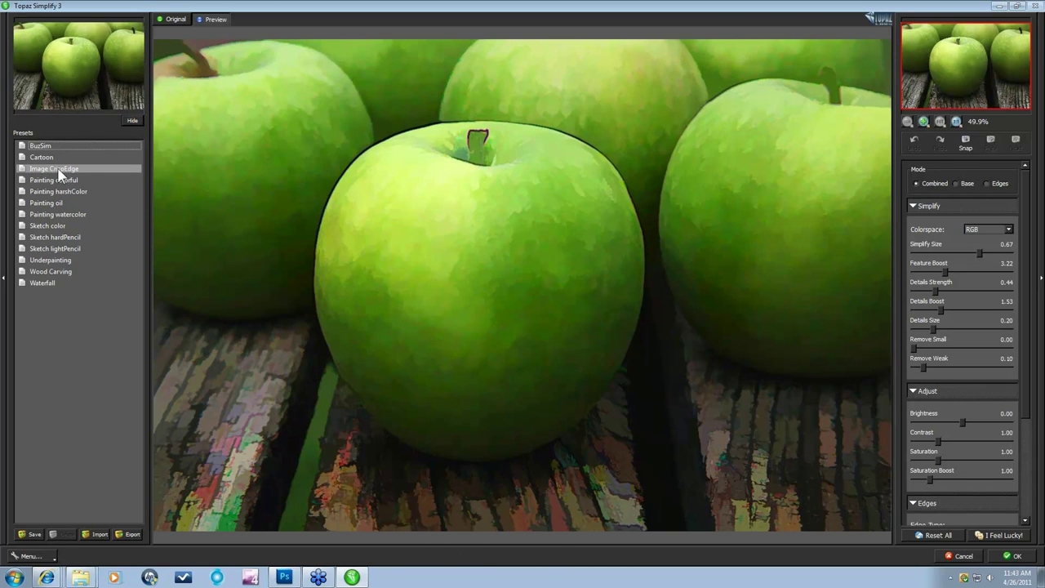
Compare the Image CrispEdge preset with the original apple photo, and reset all settings.
{"action": "left_click", "coordinate": [42, 170]}
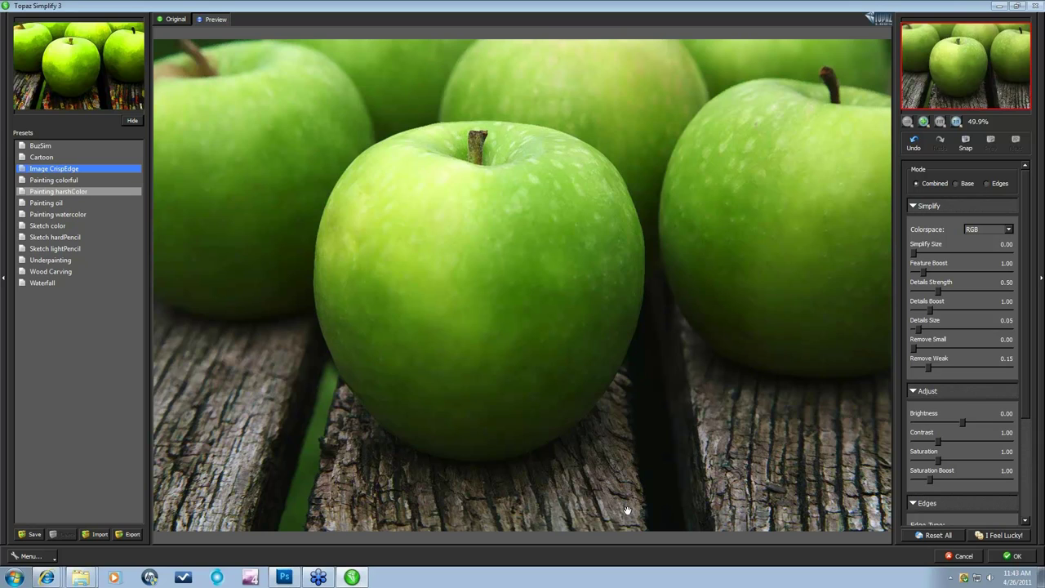
{"action": "left_click", "coordinate": [804, 348]}
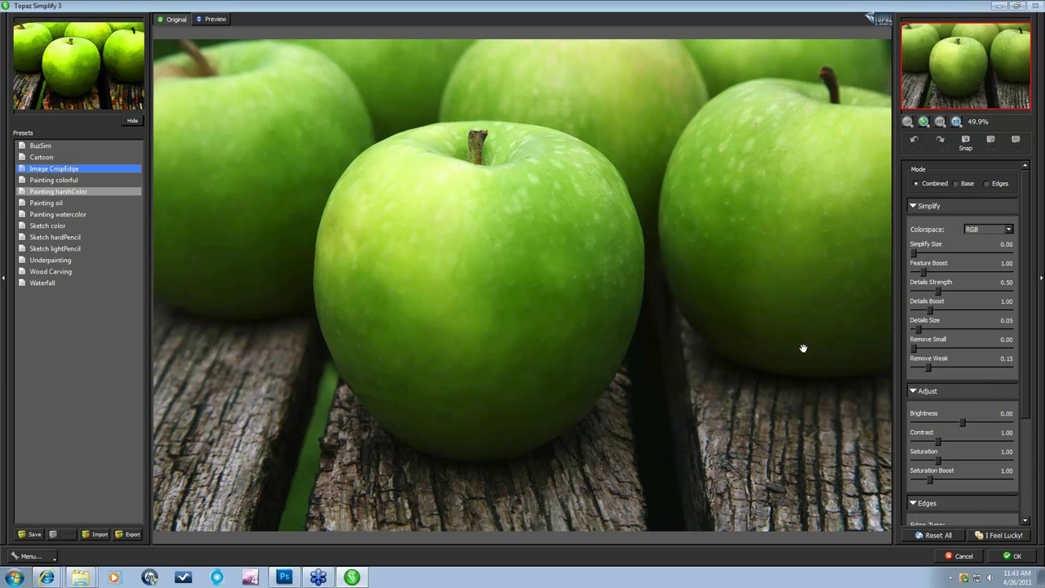
{"action": "left_click_drag", "start_coordinate": [804, 349], "coordinate": [878, 455]}
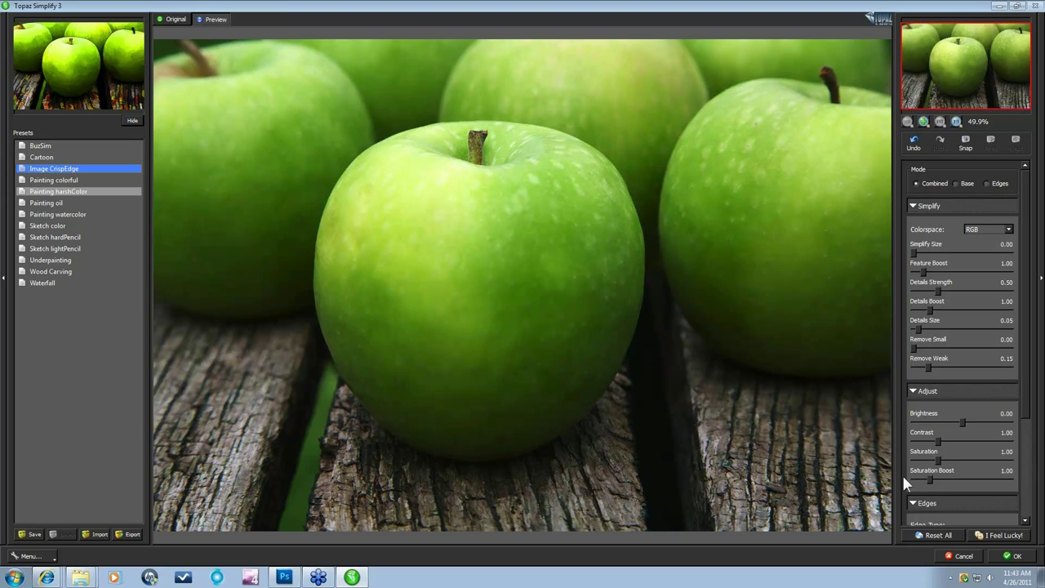
{"action": "left_click", "coordinate": [930, 532]}
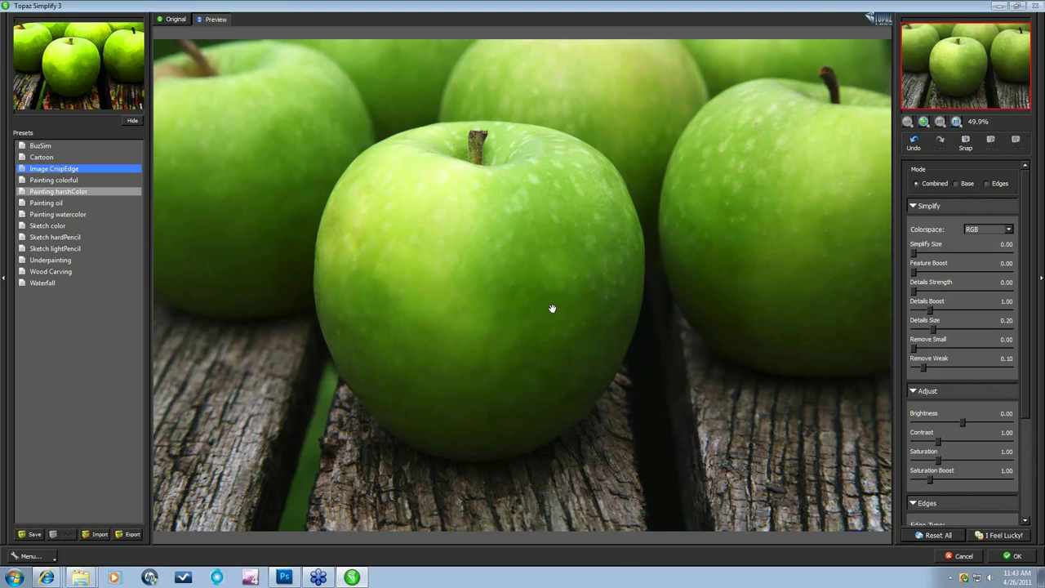
Try Image CrispEdge on the apples with Feature Boost 0.94 and Details Strength 0.44, and close the filter without applying it.
{"action": "left_click", "coordinate": [62, 171]}
{"action": "left_click_drag", "start_coordinate": [924, 270], "coordinate": [936, 292]}
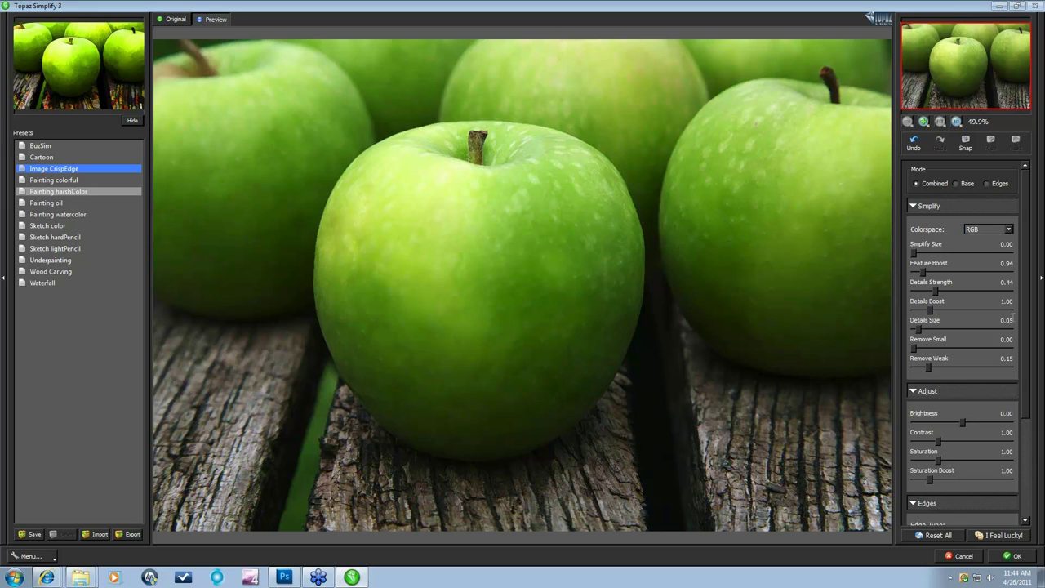
{"action": "left_click", "coordinate": [960, 556]}
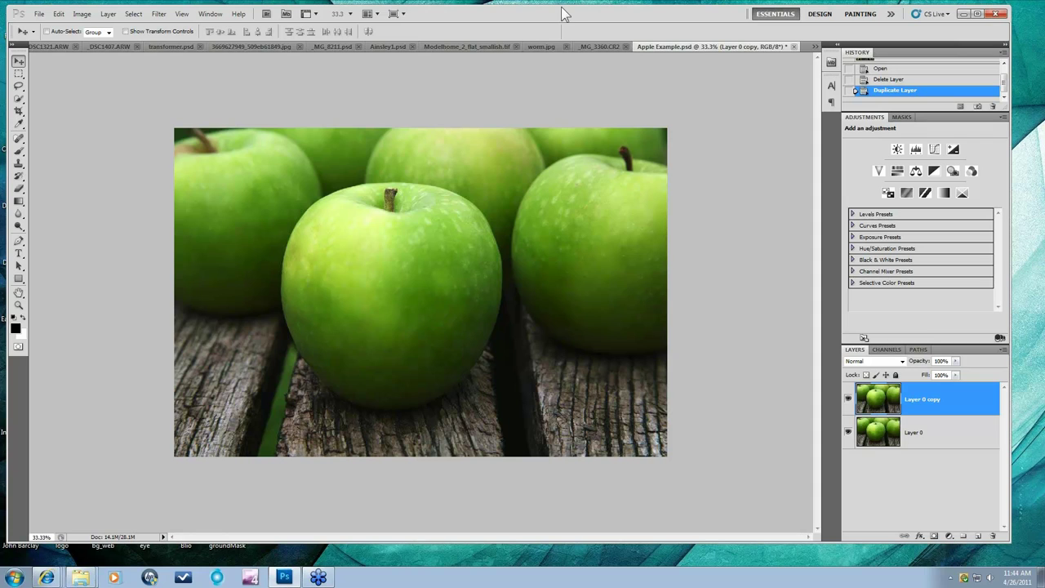
Switch to the waterfall photo _MG_8211.psd and open it in Topaz Simplify 3.
{"action": "left_click", "coordinate": [334, 46]}
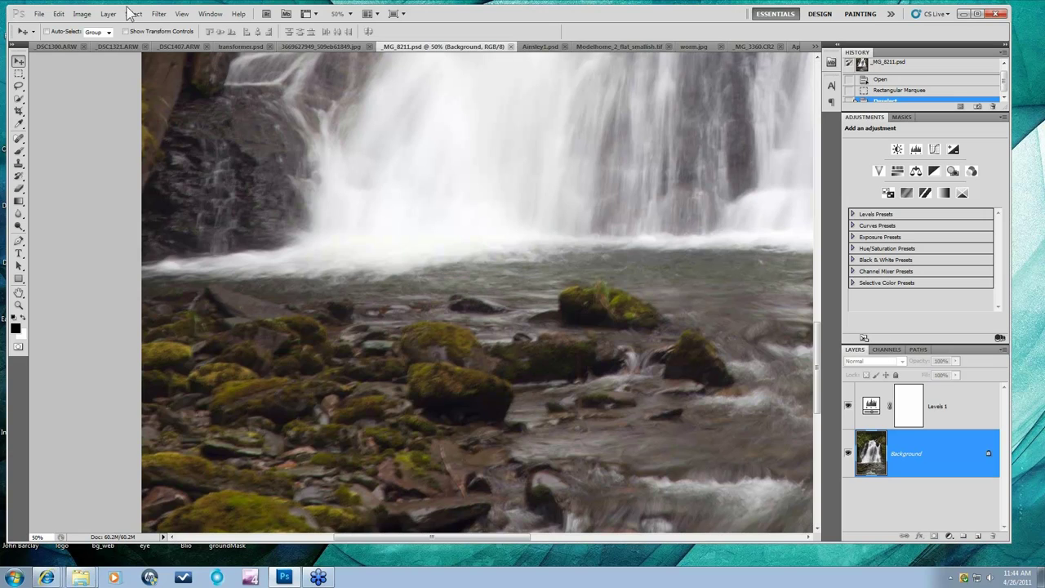
{"action": "left_click", "coordinate": [158, 13]}
{"action": "mouse_move", "coordinate": [180, 252]}
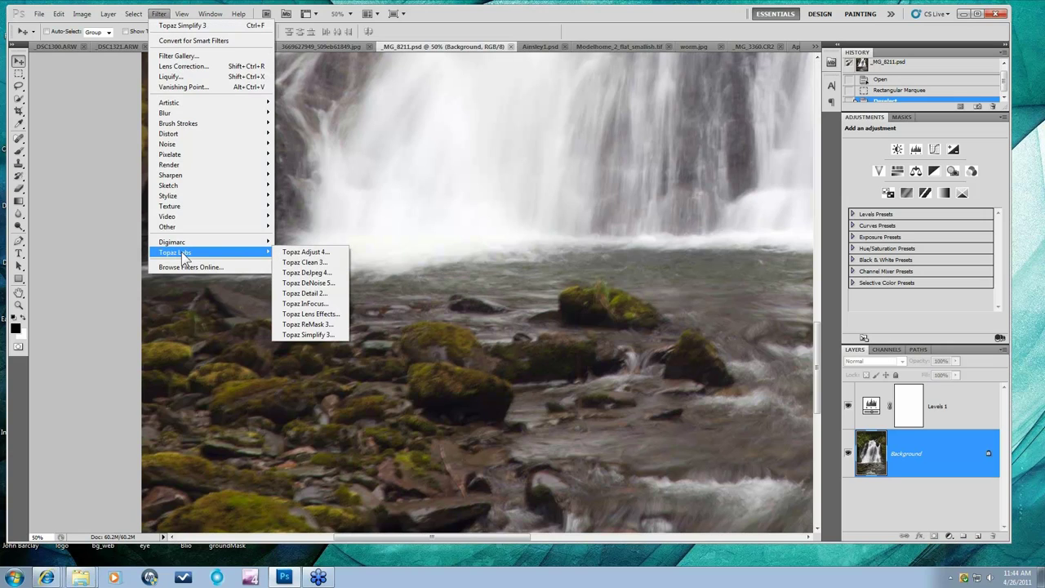
{"action": "left_click", "coordinate": [314, 334]}
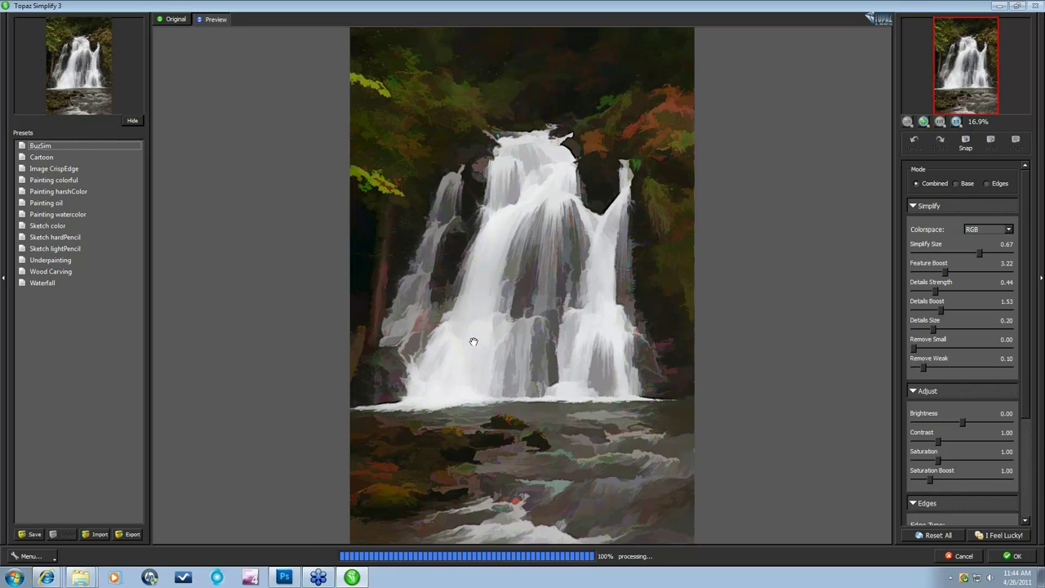
Reset all settings and try the YCbCr colorspace on the waterfall with Simplify Size 0.74, Feature Boost 0.67 and Details Strength 0.33.
{"action": "left_click", "coordinate": [925, 533]}
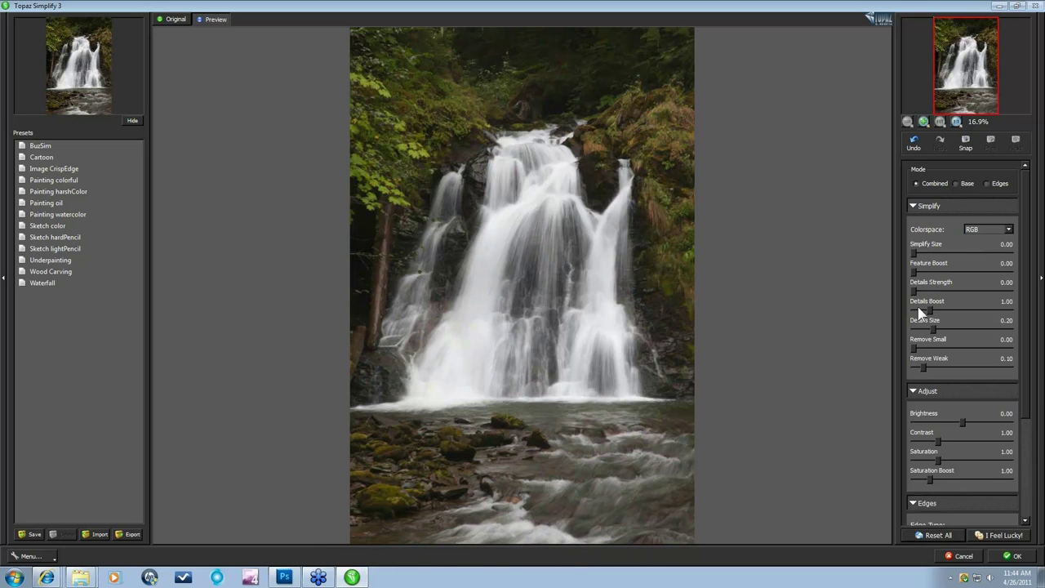
{"action": "left_click", "coordinate": [1008, 229]}
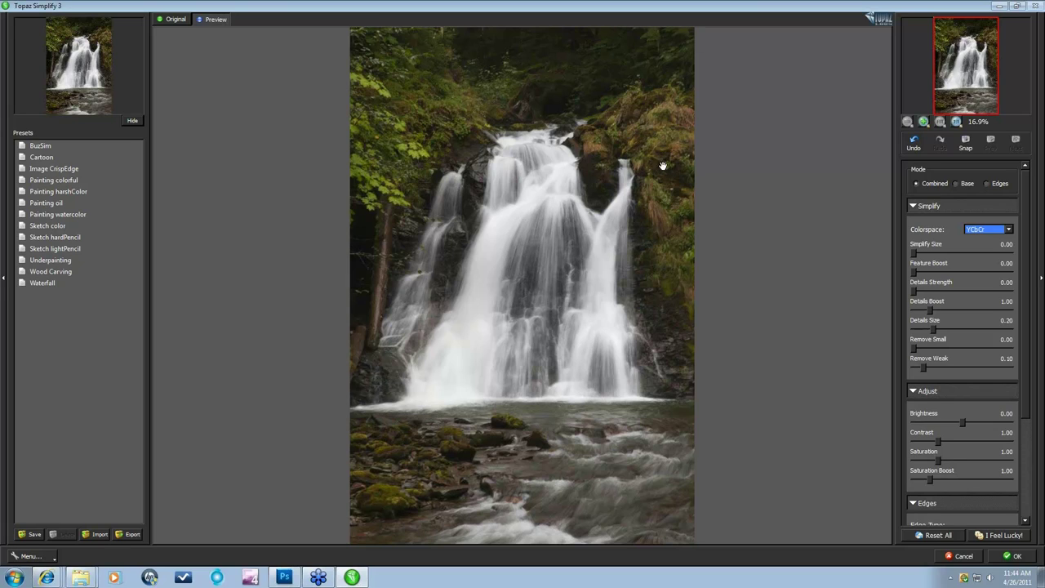
{"action": "left_click", "coordinate": [914, 258]}
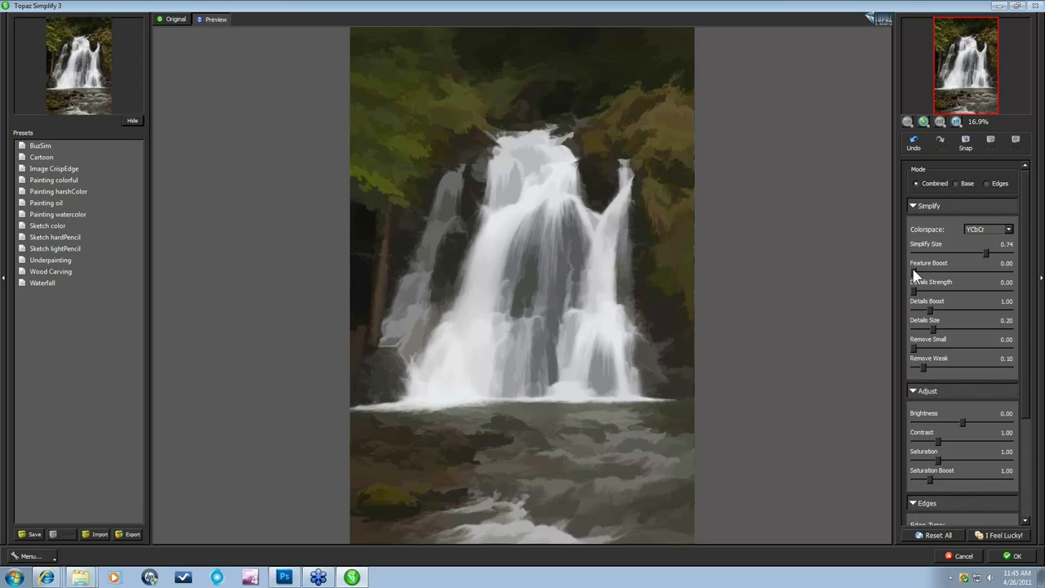
{"action": "left_click_drag", "start_coordinate": [914, 272], "coordinate": [921, 278]}
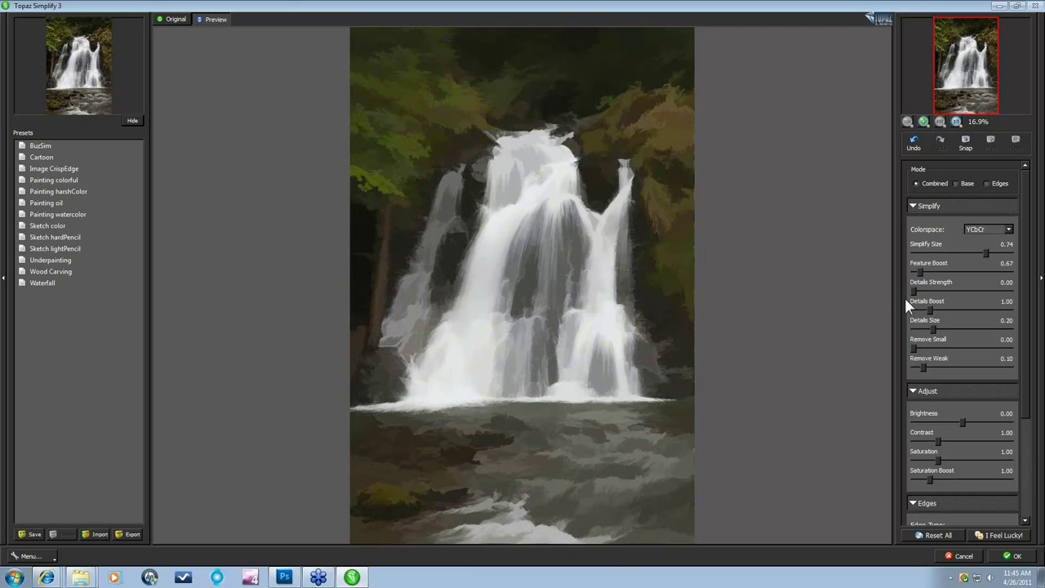
{"action": "mouse_move", "coordinate": [915, 294]}
{"action": "left_mouse_down"}
{"action": "mouse_move", "coordinate": [939, 294]}
{"action": "mouse_move", "coordinate": [929, 290]}
{"action": "left_mouse_up"}
Set Details Size to 0.28, Contrast to 0.73, Saturation to 0.73 and Saturation Boost to 0.79 for the waterfall.
{"action": "scroll", "coordinate": [1024, 300], "scroll_direction": "down", "scroll_amount": 3}
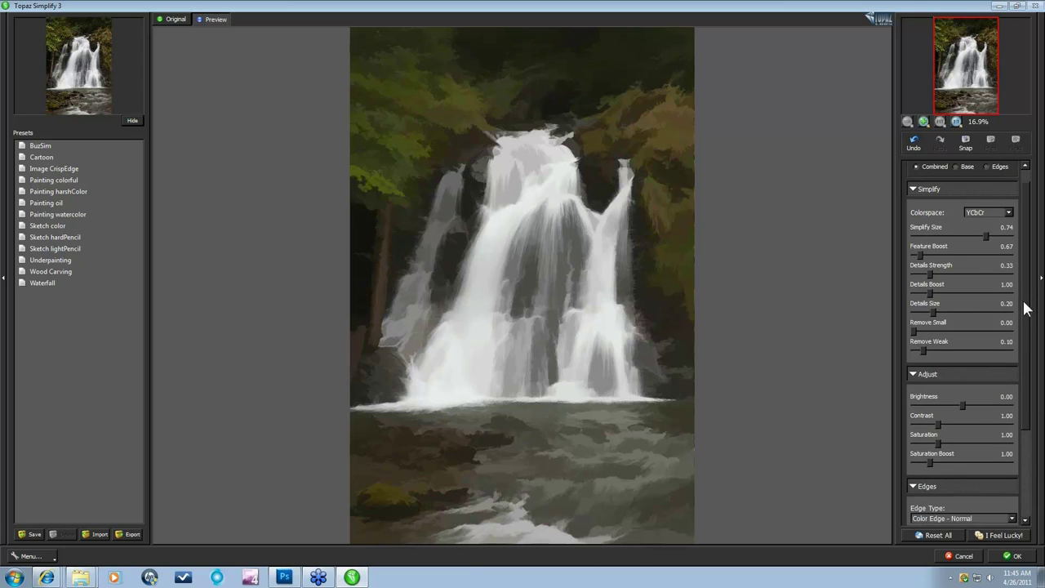
{"action": "scroll", "coordinate": [1021, 336], "scroll_direction": "down", "scroll_amount": 3}
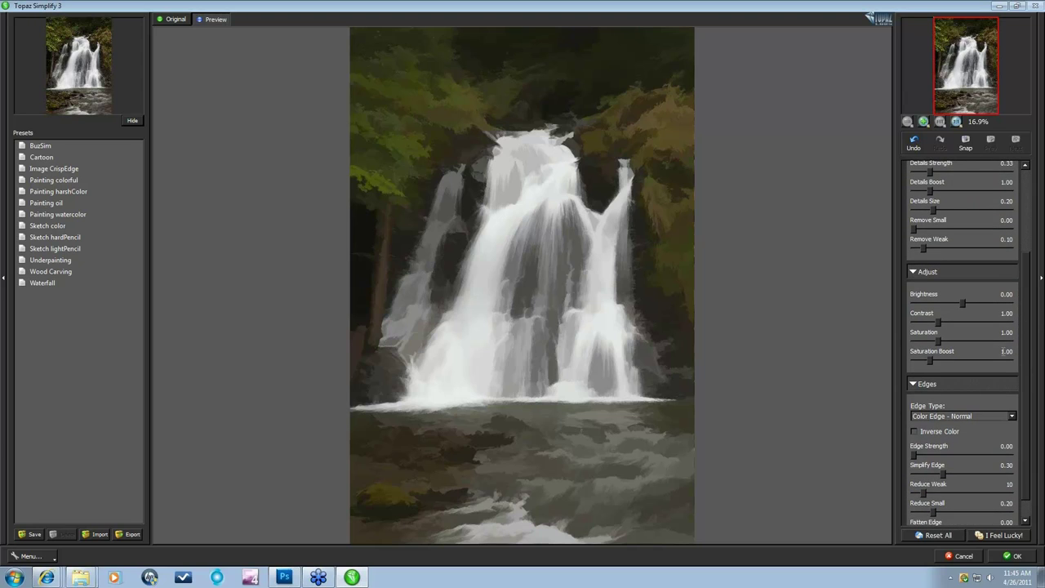
{"action": "left_click_drag", "start_coordinate": [930, 210], "coordinate": [943, 210]}
{"action": "left_click_drag", "start_coordinate": [936, 320], "coordinate": [923, 363]}
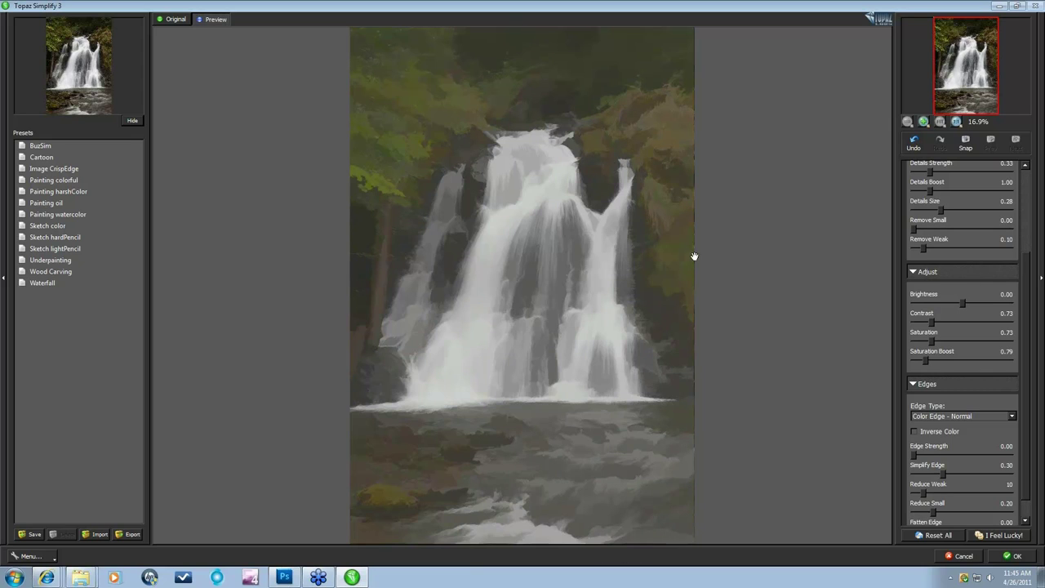
Compare the simplified waterfall with the original photo.
{"action": "left_click", "coordinate": [696, 123]}
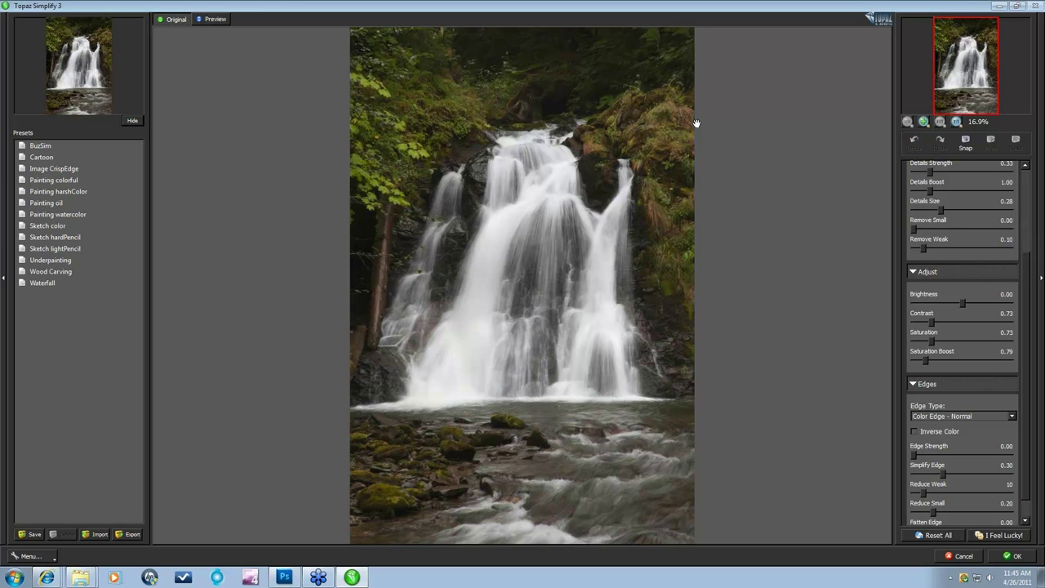
{"action": "left_click", "coordinate": [696, 123]}
{"action": "left_click", "coordinate": [697, 123]}
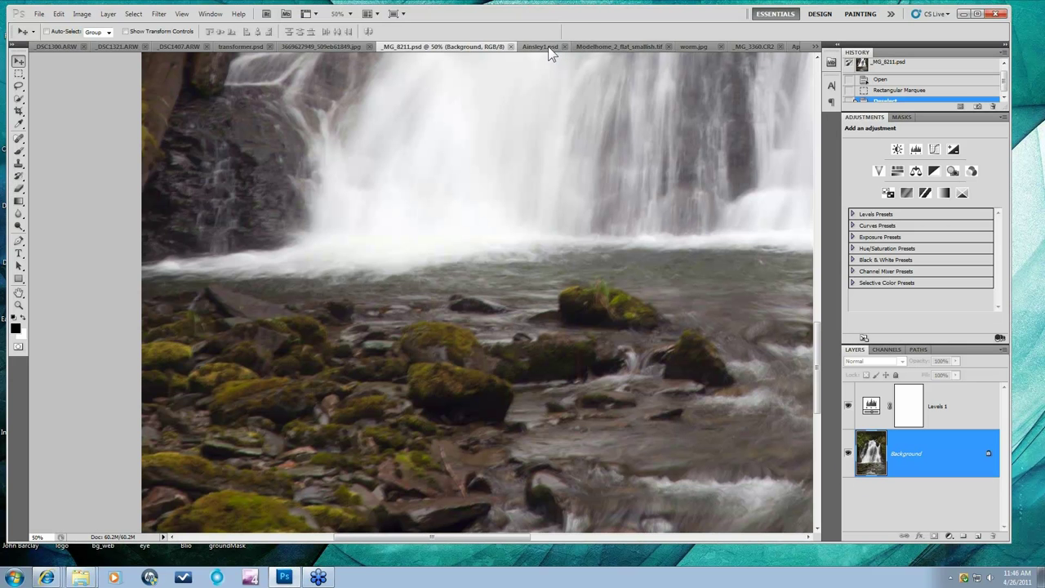
Switch to the photo _MG_3360.CR2 and open its Background copy layer in Topaz Simplify 3.
{"action": "left_click", "coordinate": [755, 49]}
{"action": "left_click", "coordinate": [159, 14]}
{"action": "mouse_move", "coordinate": [232, 254]}
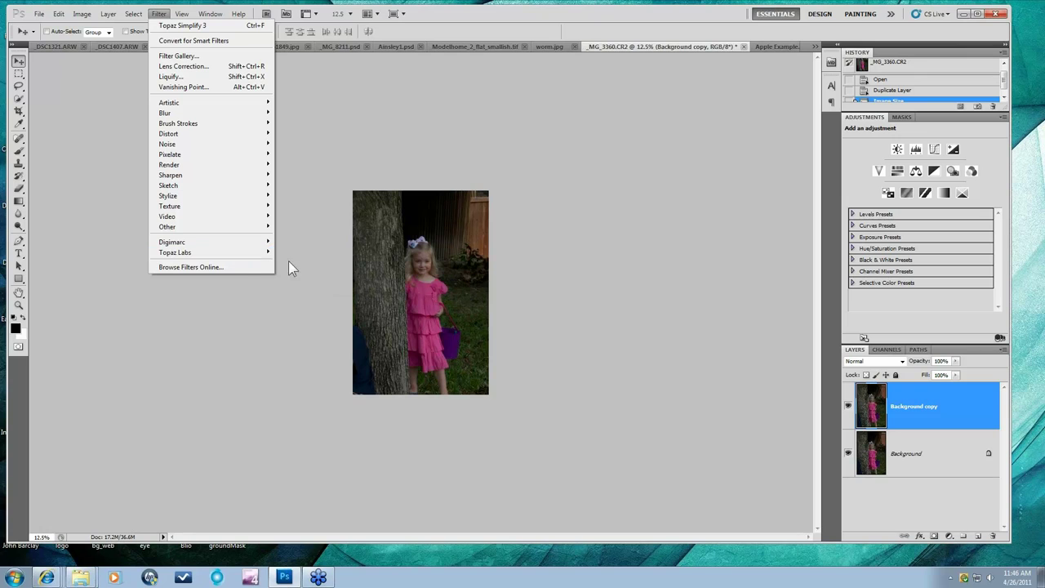
{"action": "left_click", "coordinate": [310, 334]}
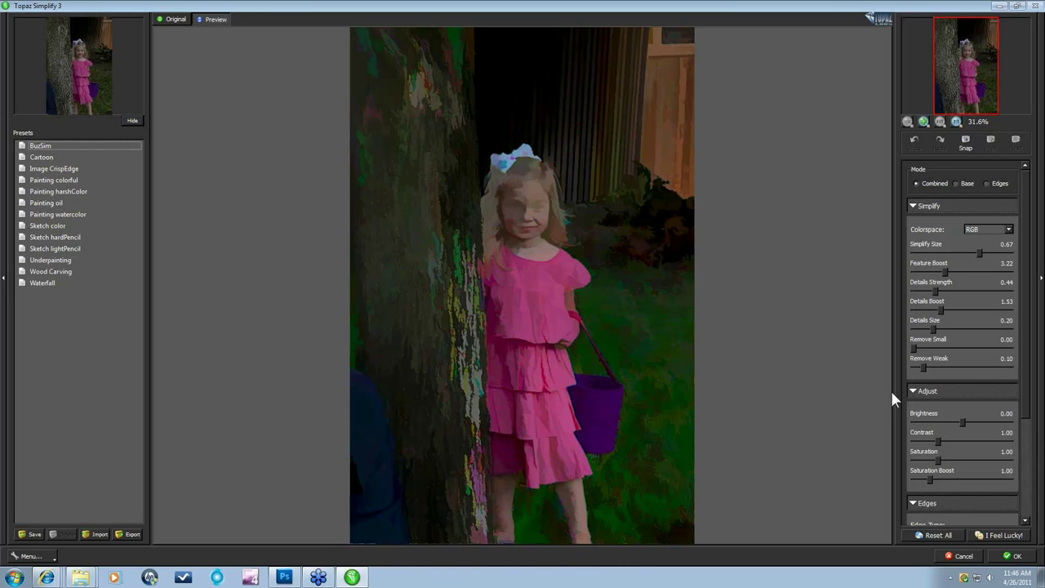
Reset all settings and apply the Painting oil preset to the girl's portrait after trying BuzSim.
{"action": "left_click", "coordinate": [930, 533]}
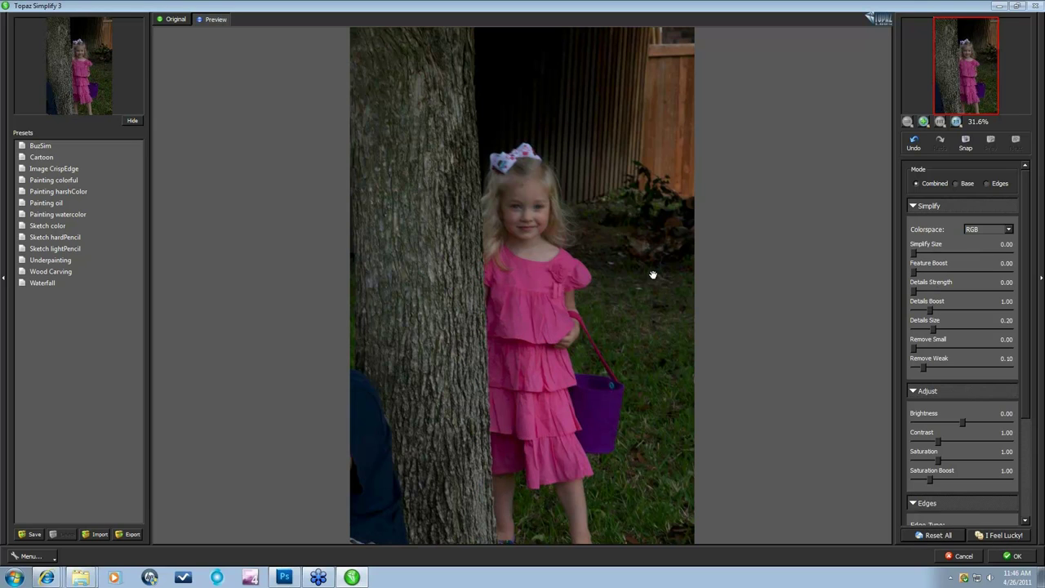
{"action": "left_click", "coordinate": [923, 122]}
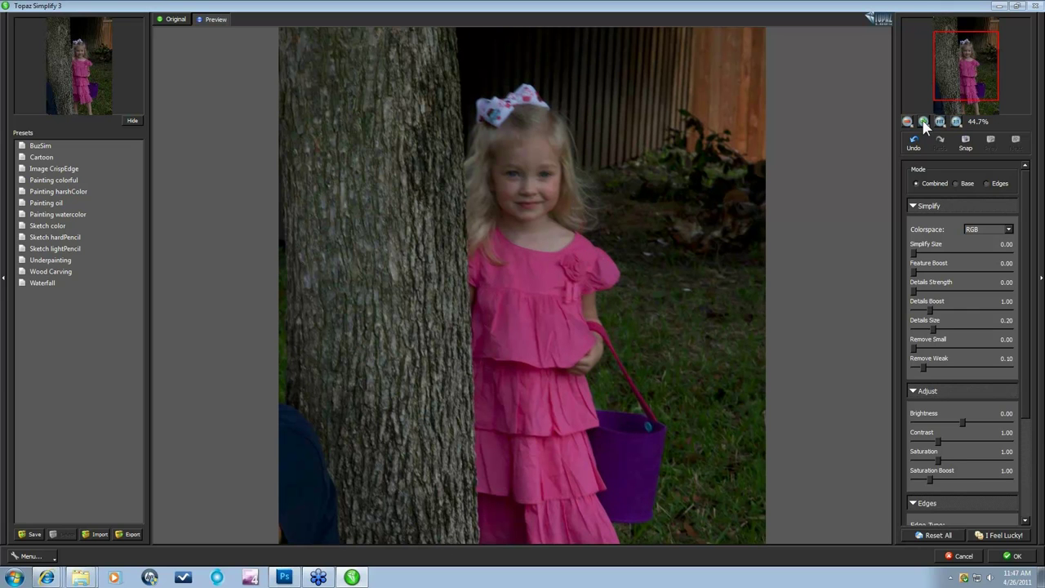
{"action": "left_click", "coordinate": [923, 122]}
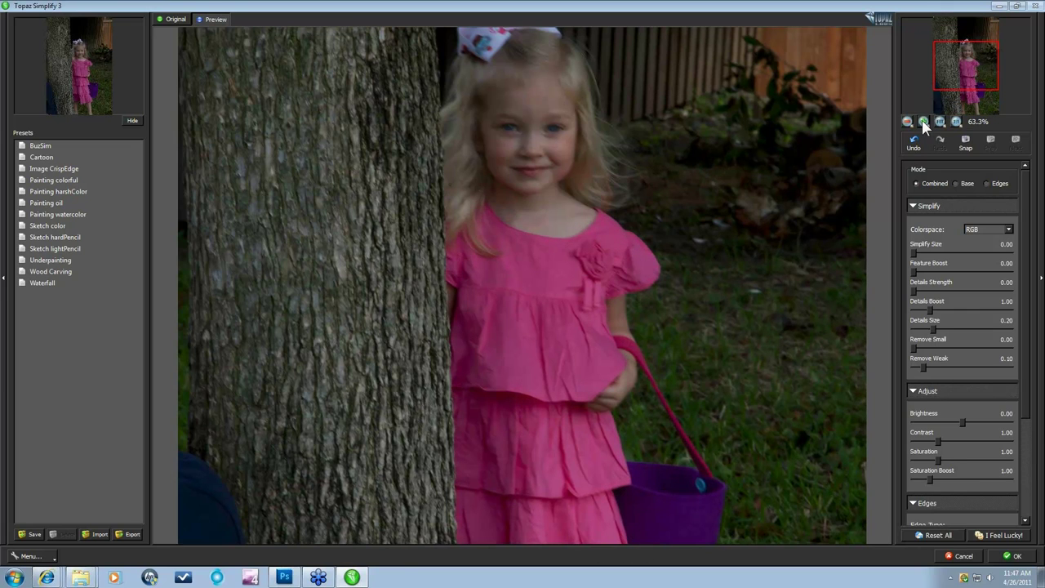
{"action": "left_click", "coordinate": [907, 122]}
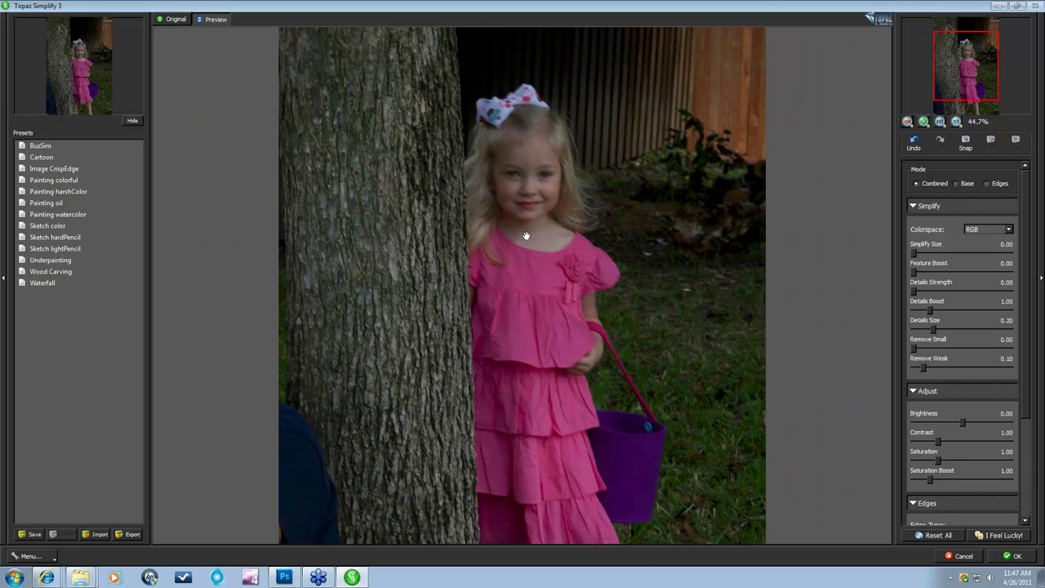
{"action": "left_click", "coordinate": [40, 146]}
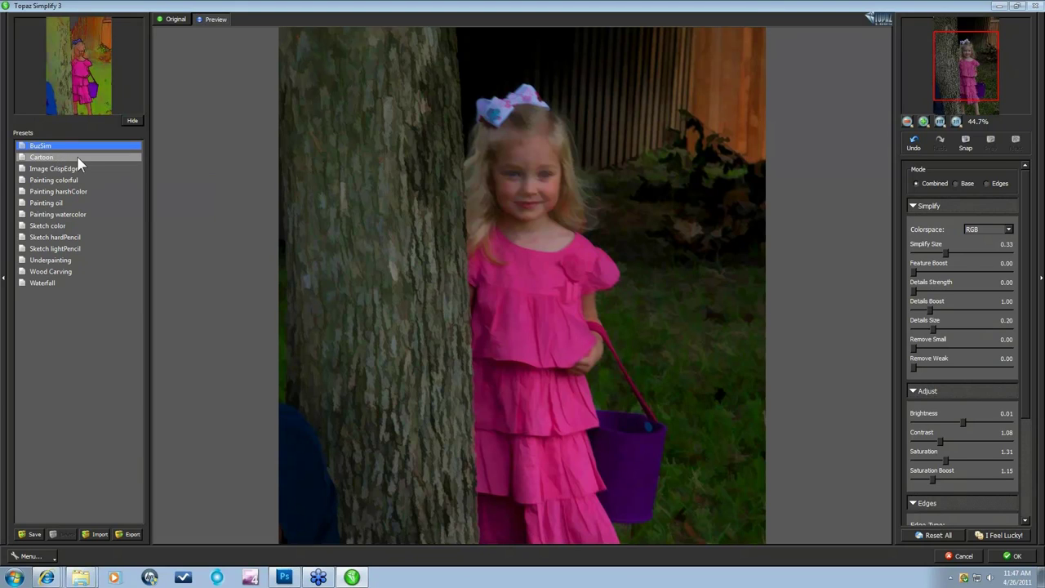
{"action": "left_click", "coordinate": [52, 204]}
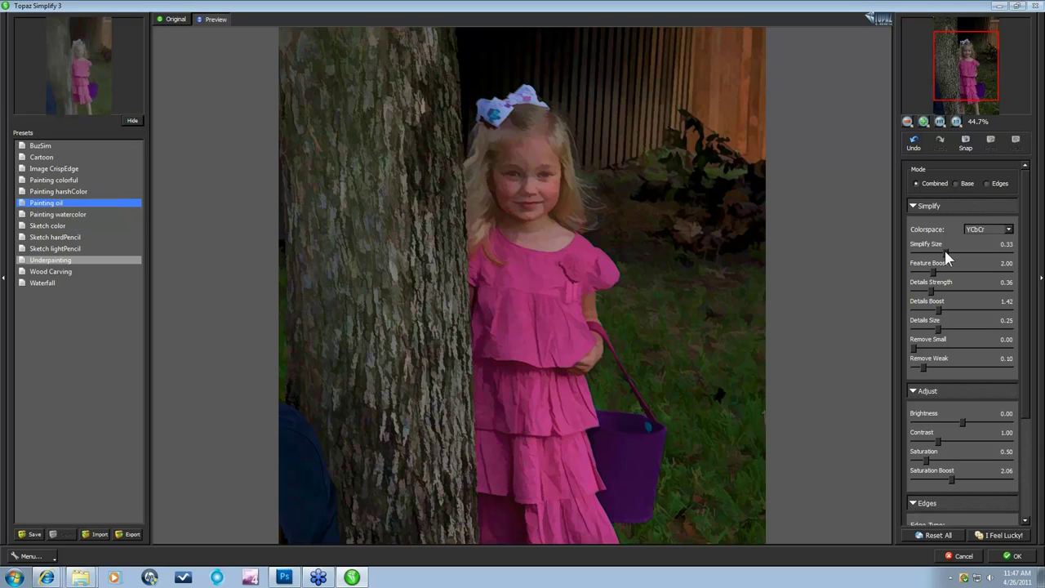
Set Simplify Size to 0.30 and Feature Boost to 2.94 for the portrait.
{"action": "left_click", "coordinate": [943, 256]}
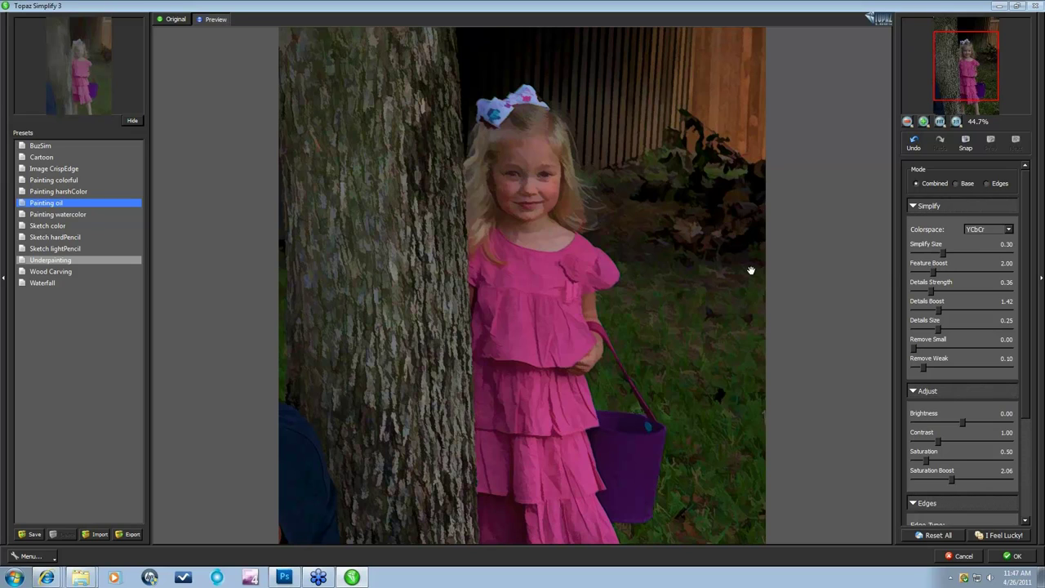
{"action": "left_click_drag", "start_coordinate": [934, 273], "coordinate": [939, 275]}
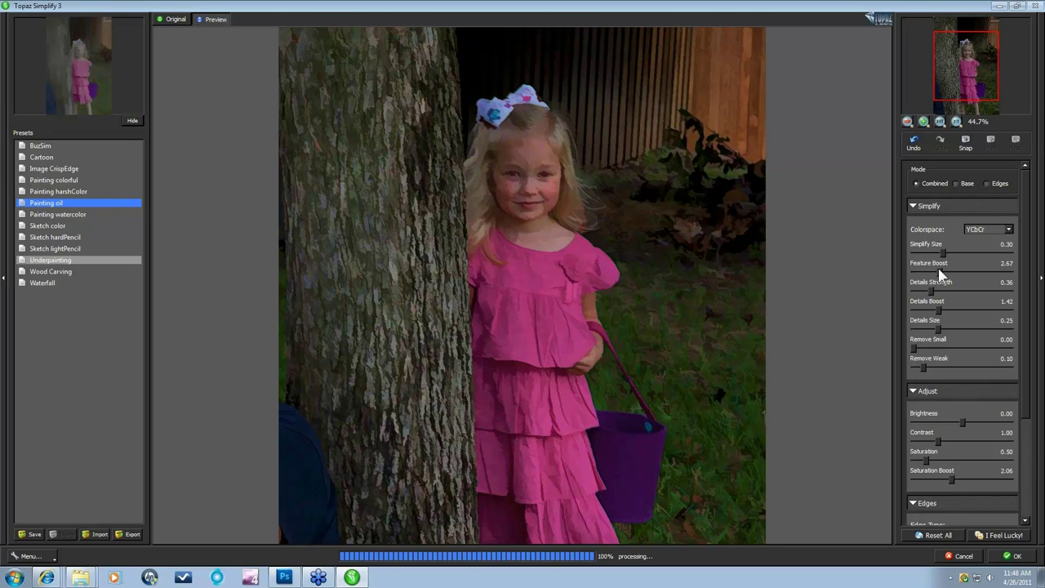
{"action": "left_click", "coordinate": [941, 269]}
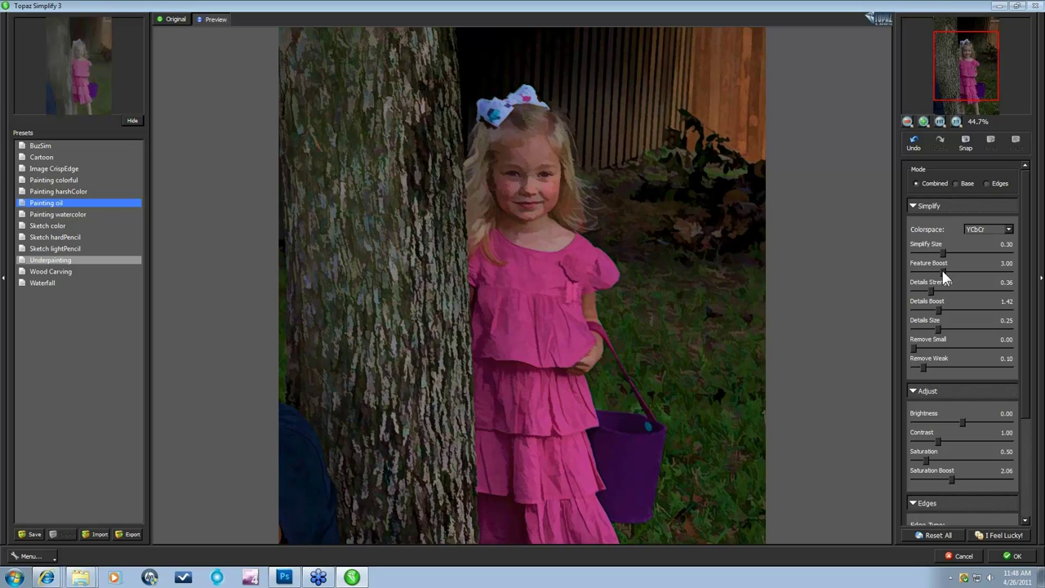
{"action": "left_click", "coordinate": [941, 270]}
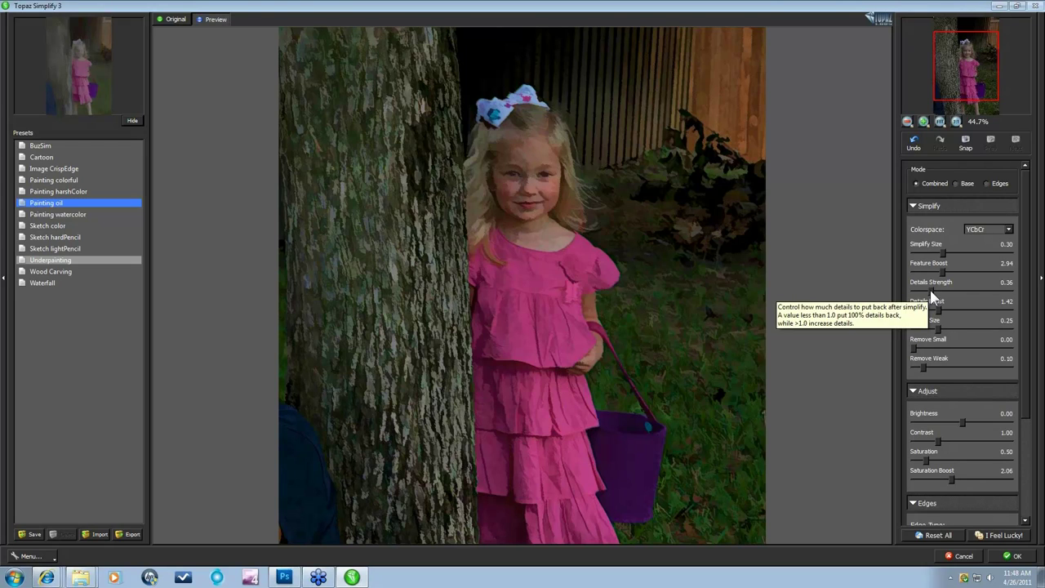
Set Details Strength to 0.46, Details Boost to 1.59, Details Size to 0.63, Remove Small to 0.05 and Remove Weak to 0.09.
{"action": "left_click_drag", "start_coordinate": [932, 291], "coordinate": [936, 291]}
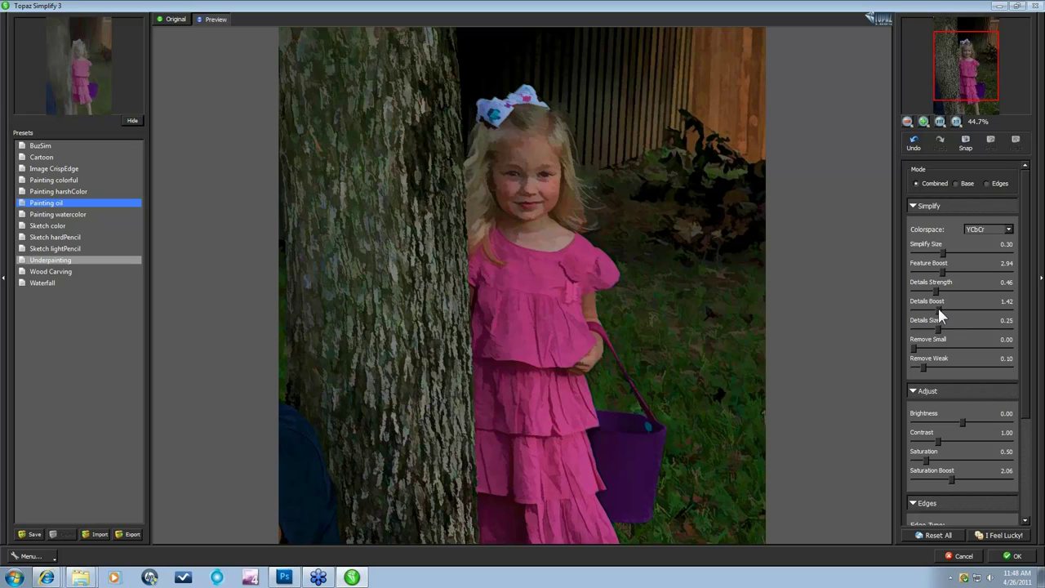
{"action": "left_click_drag", "start_coordinate": [941, 314], "coordinate": [943, 313]}
{"action": "left_click_drag", "start_coordinate": [940, 323], "coordinate": [972, 326]}
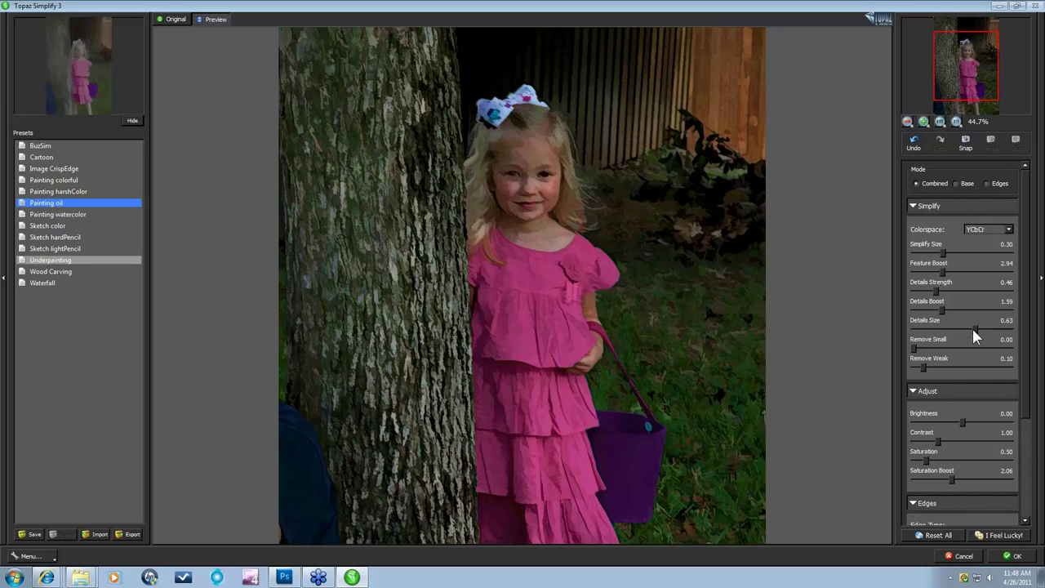
{"action": "left_click", "coordinate": [920, 345]}
{"action": "left_click", "coordinate": [934, 367]}
{"action": "left_click_drag", "start_coordinate": [933, 366], "coordinate": [929, 368]}
Adjust the portrait's tone and color with Brightness 0.04, Contrast 1.16, Saturation 0.78 and Saturation Boost 1.77.
{"action": "scroll", "coordinate": [1020, 377], "scroll_direction": "down", "scroll_amount": 3}
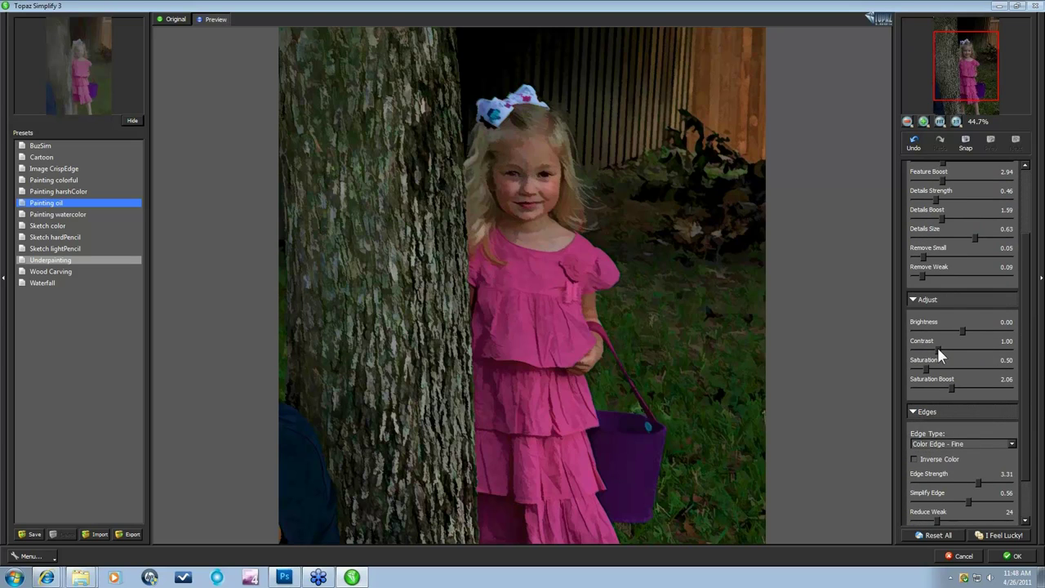
{"action": "left_click", "coordinate": [966, 329]}
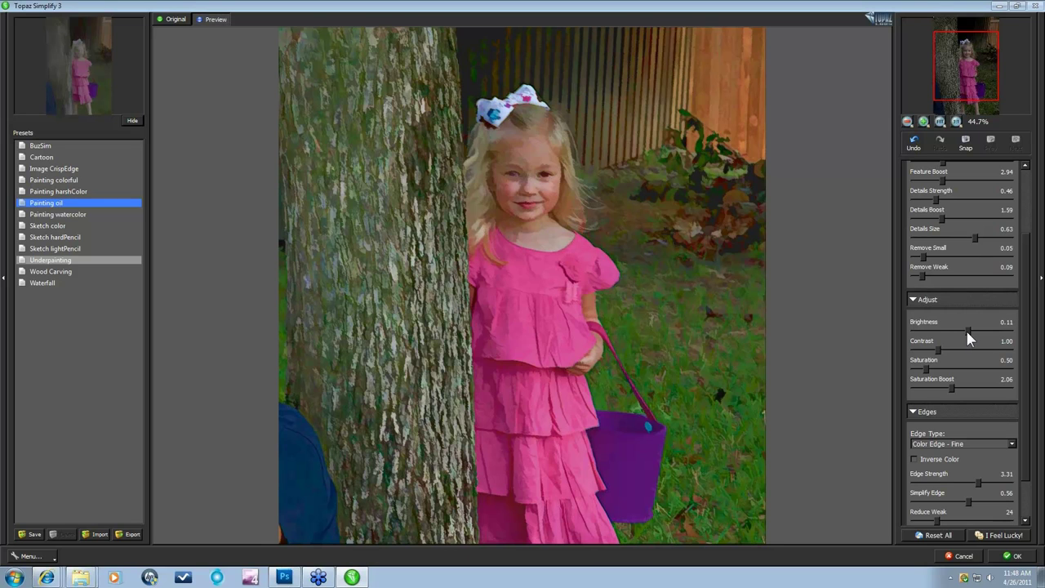
{"action": "left_click", "coordinate": [966, 330]}
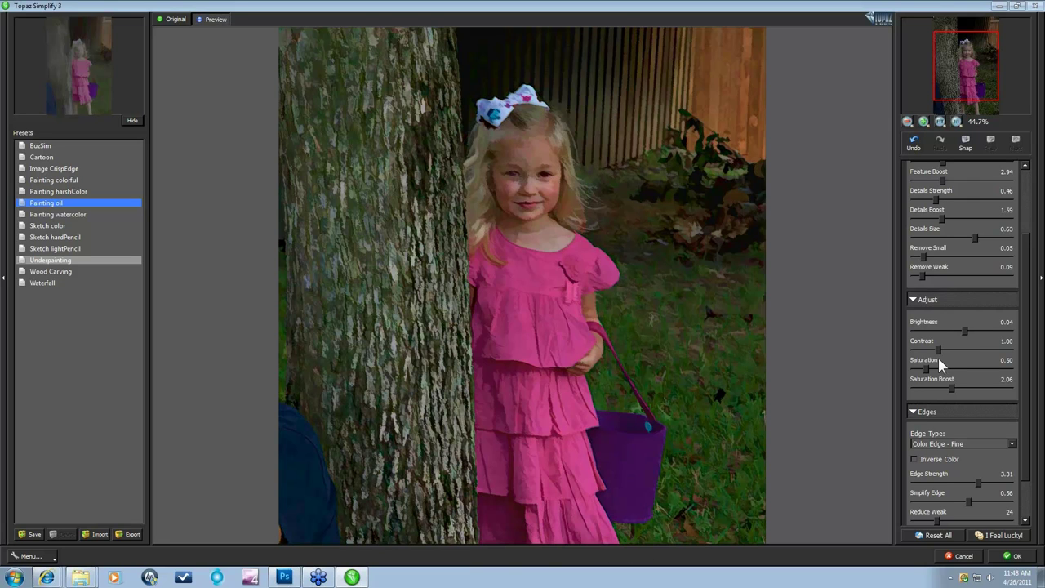
{"action": "left_click_drag", "start_coordinate": [936, 347], "coordinate": [940, 347]}
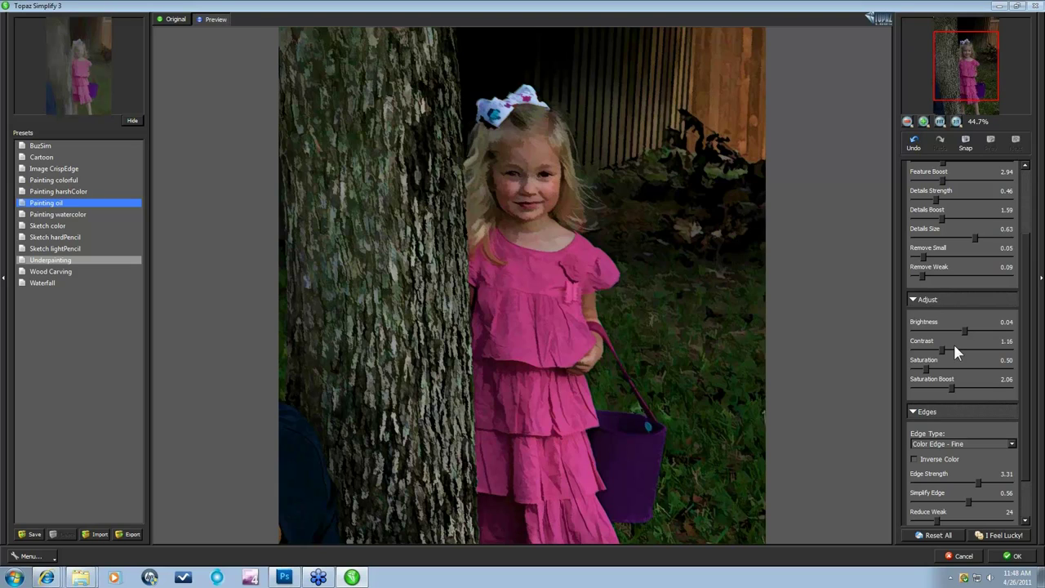
{"action": "left_click_drag", "start_coordinate": [939, 372], "coordinate": [929, 372]}
{"action": "left_click_drag", "start_coordinate": [947, 387], "coordinate": [935, 378]}
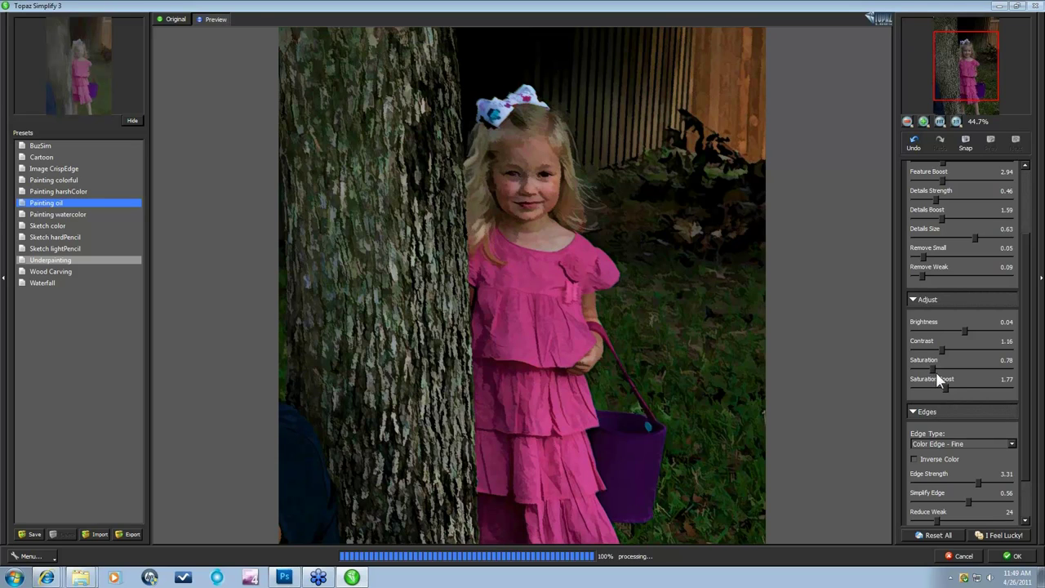
Examine the edge settings and the portrait in Edges mode, and return to Combined mode.
{"action": "scroll", "coordinate": [1016, 381], "scroll_direction": "down", "scroll_amount": 2}
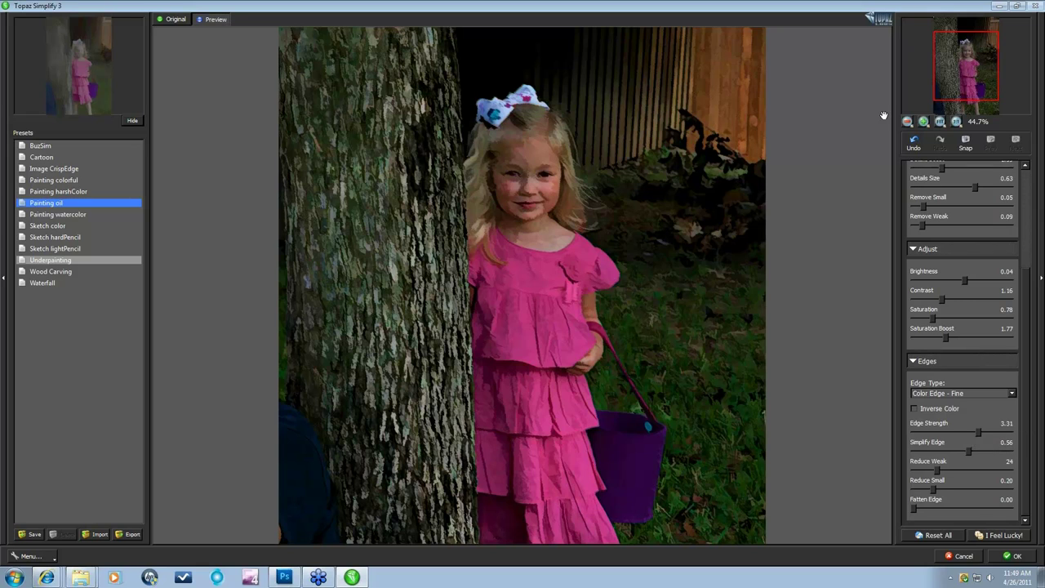
{"action": "scroll", "coordinate": [1020, 341], "scroll_direction": "up", "scroll_amount": 6}
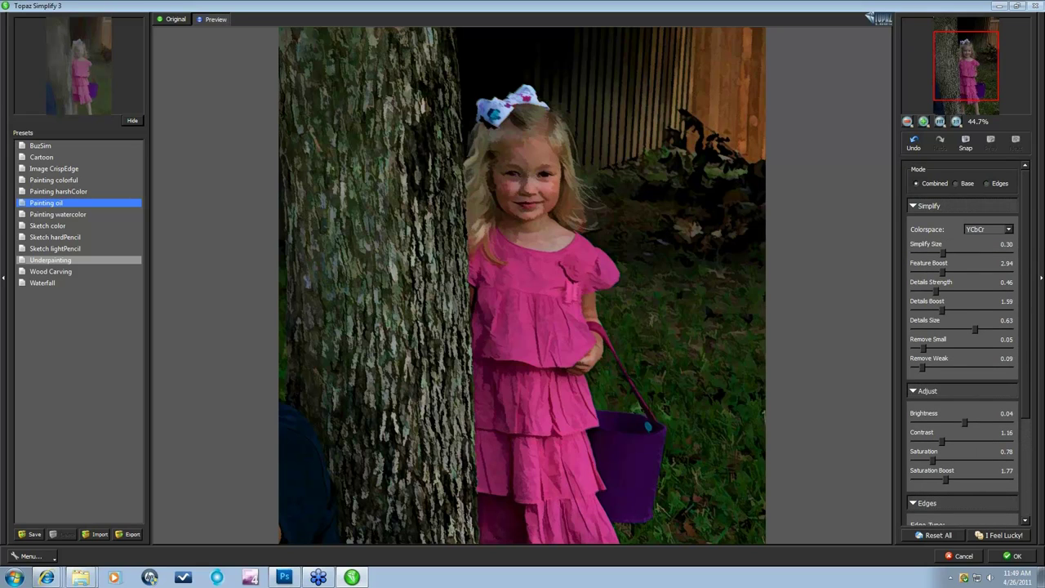
{"action": "left_click", "coordinate": [988, 183]}
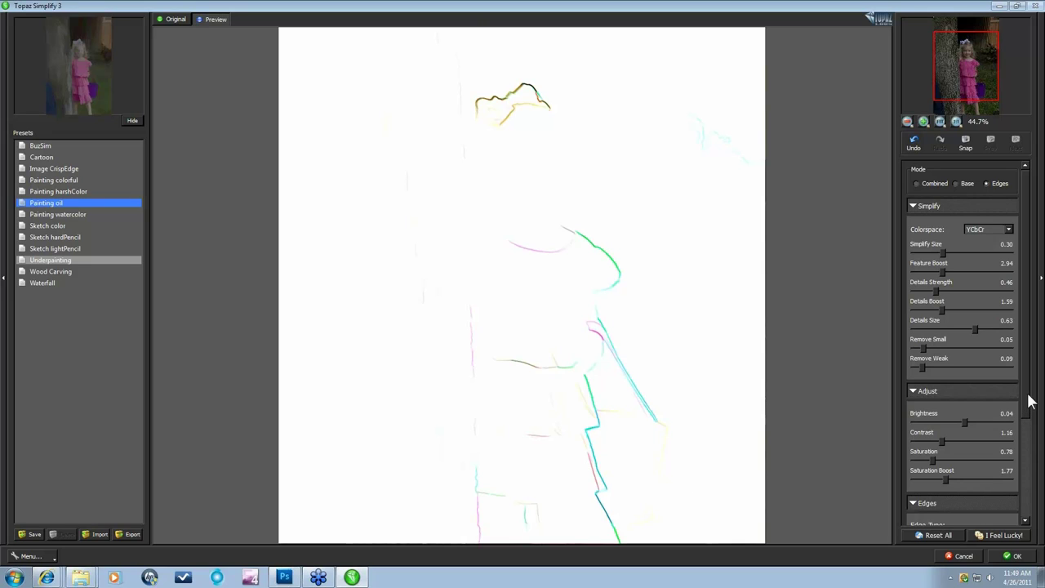
{"action": "left_click", "coordinate": [916, 184]}
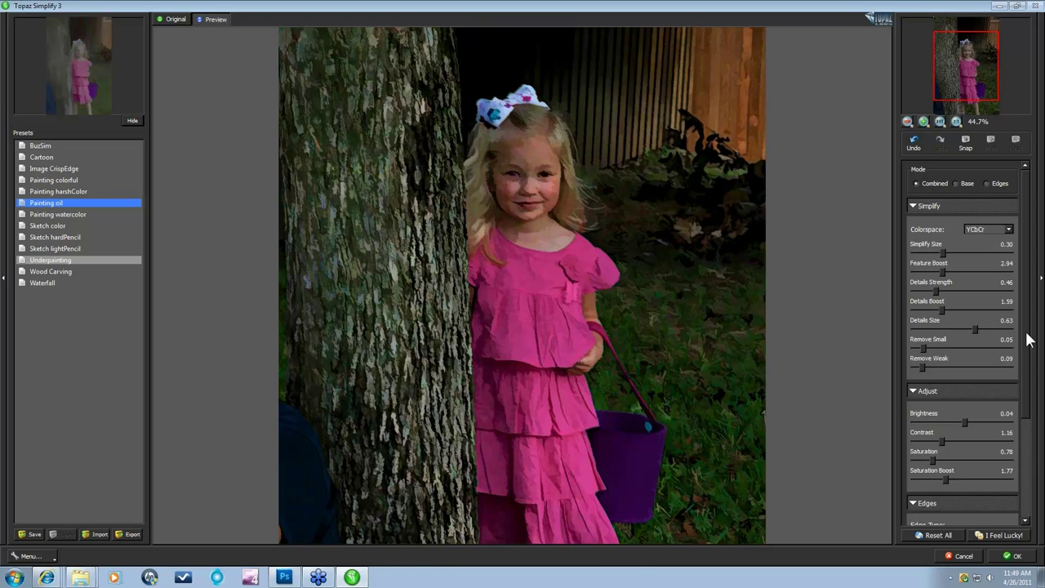
Set Simplify Size to 0.38, Feature Boost to 3.94, Details Strength to 0.61, Remove Small to 0.11, Remove Weak to 0.17 and Details Size to 0.52.
{"action": "left_click_drag", "start_coordinate": [952, 252], "coordinate": [951, 250]}
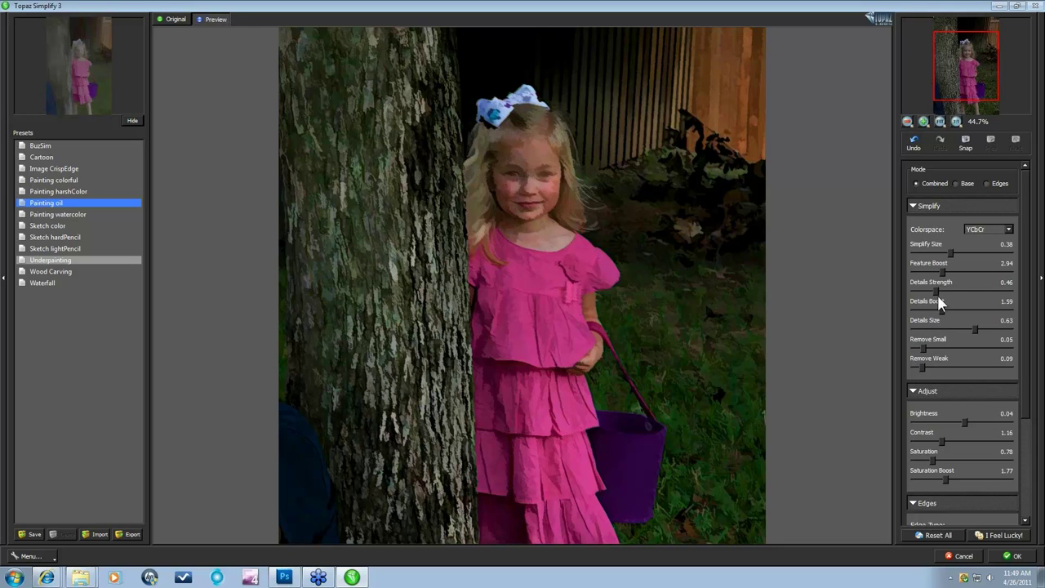
{"action": "left_click_drag", "start_coordinate": [937, 293], "coordinate": [943, 282]}
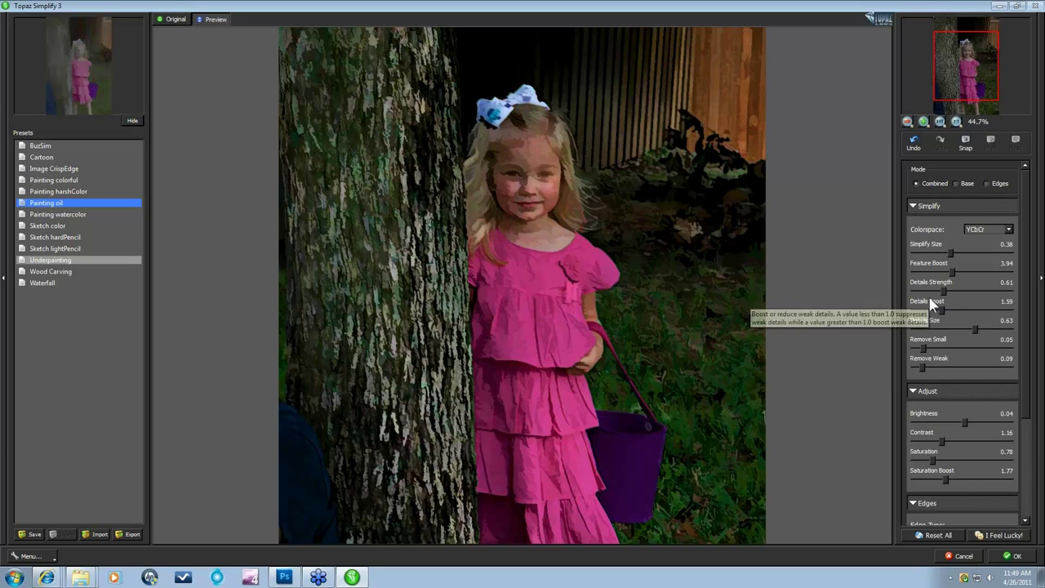
{"action": "left_click", "coordinate": [928, 350]}
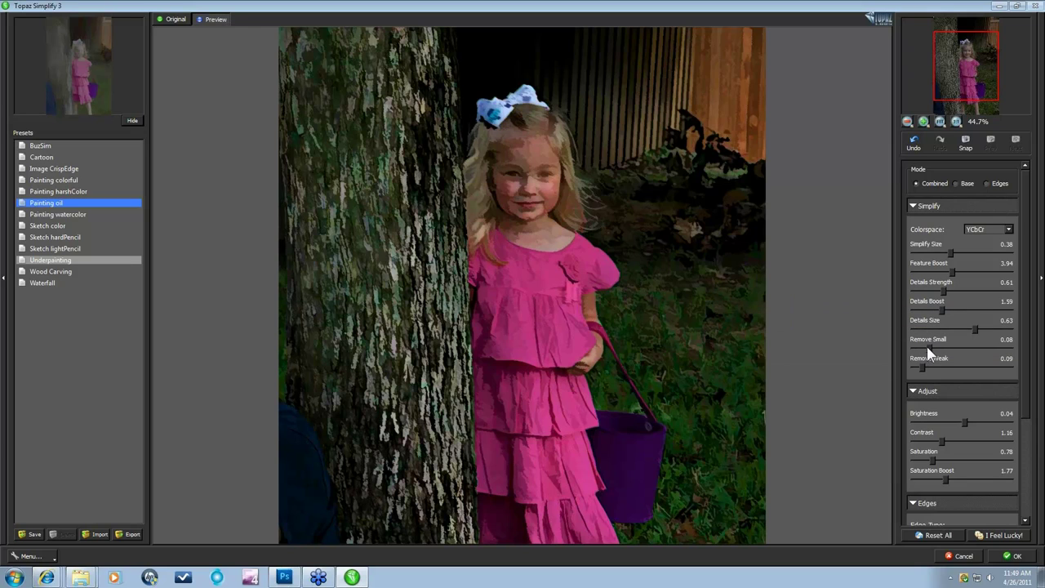
{"action": "left_click_drag", "start_coordinate": [928, 349], "coordinate": [936, 352]}
{"action": "left_click_drag", "start_coordinate": [919, 361], "coordinate": [925, 362]}
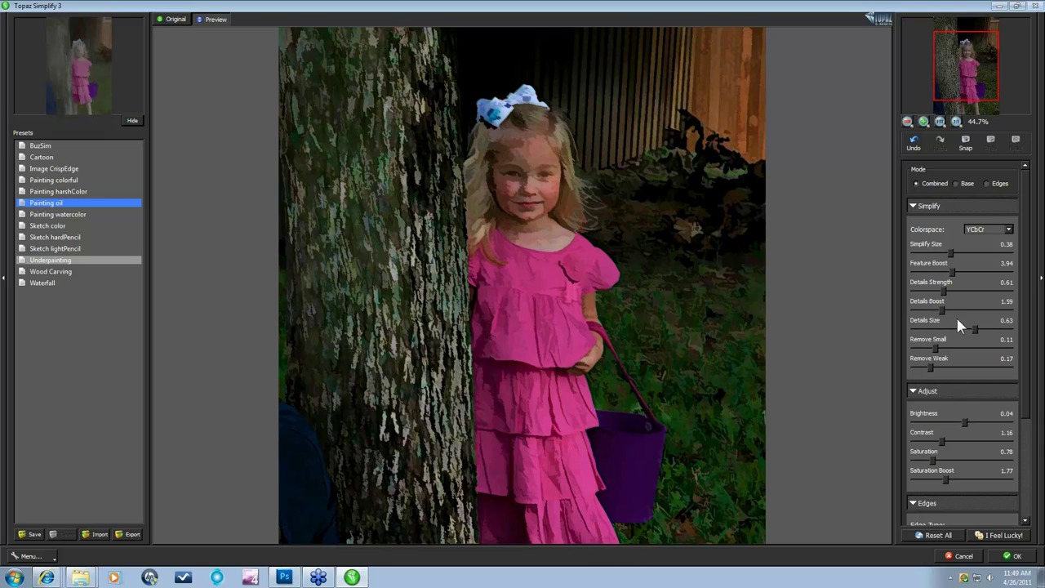
{"action": "left_click_drag", "start_coordinate": [974, 329], "coordinate": [964, 329]}
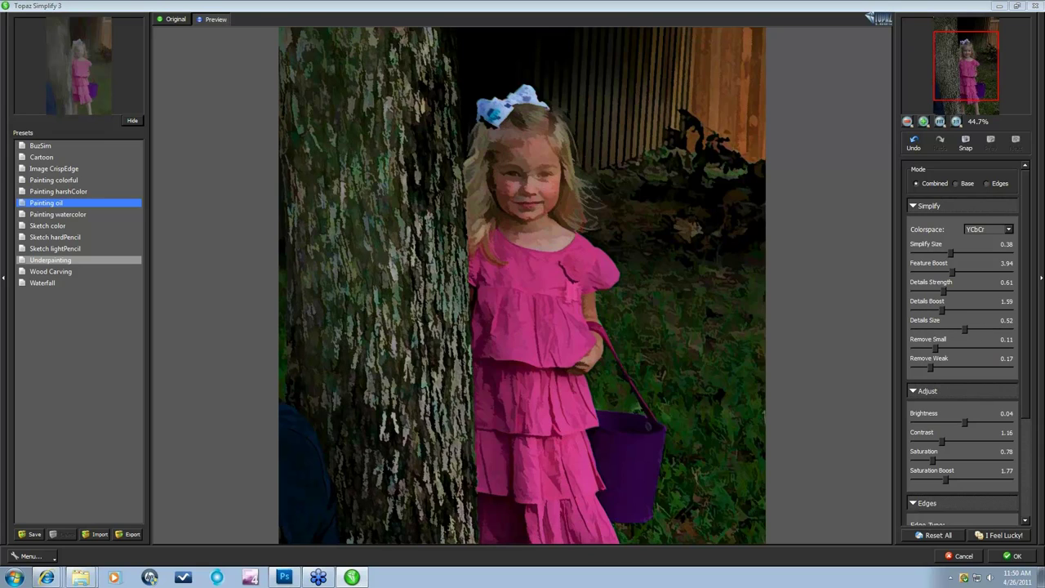